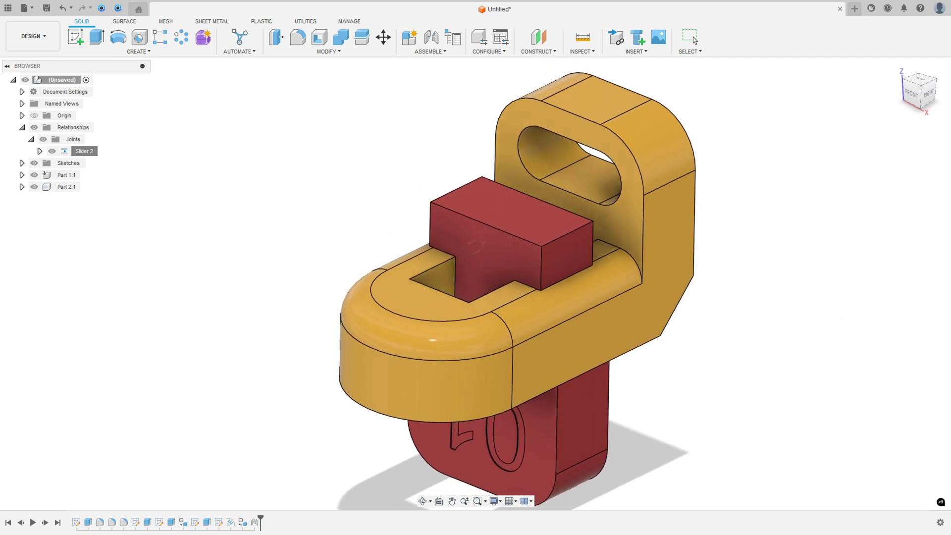
# Switch to the PDF drawing and mark the assembly view, part 1 and its L-shaped side-view outline in red.
pyautogui.hotkey('alt', 'Tab')
pyautogui.moveTo(485, 323)
pyautogui.mouseDown()
pyautogui.moveTo(558, 326)
pyautogui.moveTo(539, 331)
pyautogui.mouseUp()
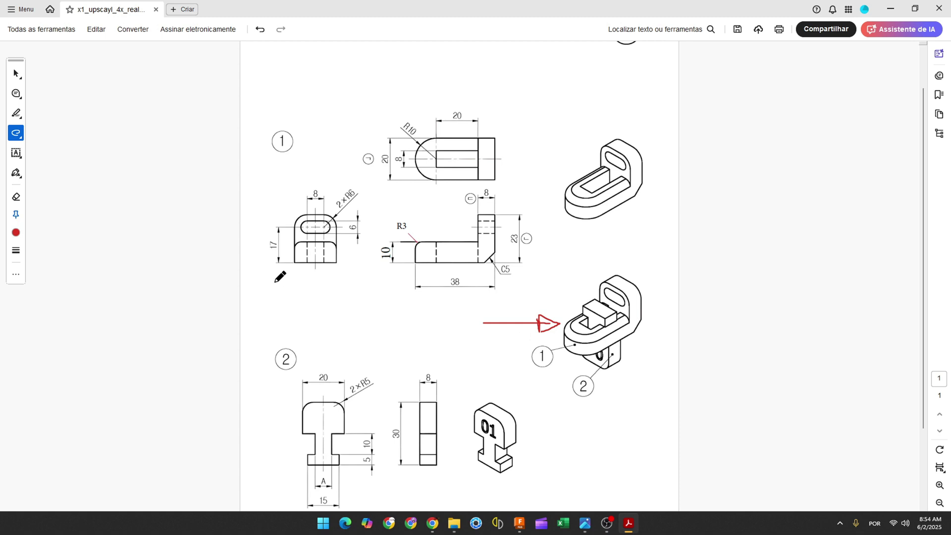
pyautogui.moveTo(257, 161)
pyautogui.mouseDown()
pyautogui.moveTo(270, 153)
pyautogui.moveTo(260, 156)
pyautogui.moveTo(266, 143)
pyautogui.moveTo(293, 140)
pyautogui.mouseUp()
pyautogui.moveTo(389, 288)
pyautogui.mouseDown()
pyautogui.moveTo(411, 272)
pyautogui.moveTo(411, 282)
pyautogui.moveTo(403, 270)
pyautogui.mouseUp()
pyautogui.keyDown('ctrl'); pyautogui.scroll(4, 407, 265); pyautogui.keyUp('ctrl')
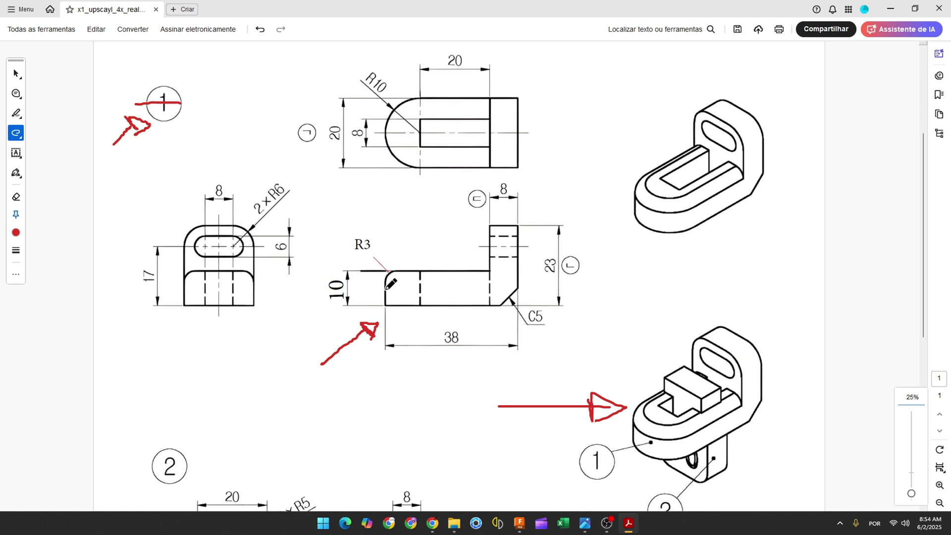
pyautogui.moveTo(387, 304)
pyautogui.mouseDown()
pyautogui.moveTo(517, 305)
pyautogui.moveTo(516, 228)
pyautogui.moveTo(490, 225)
pyautogui.moveTo(489, 270)
pyautogui.moveTo(382, 271)
pyautogui.moveTo(386, 308)
pyautogui.mouseUp()
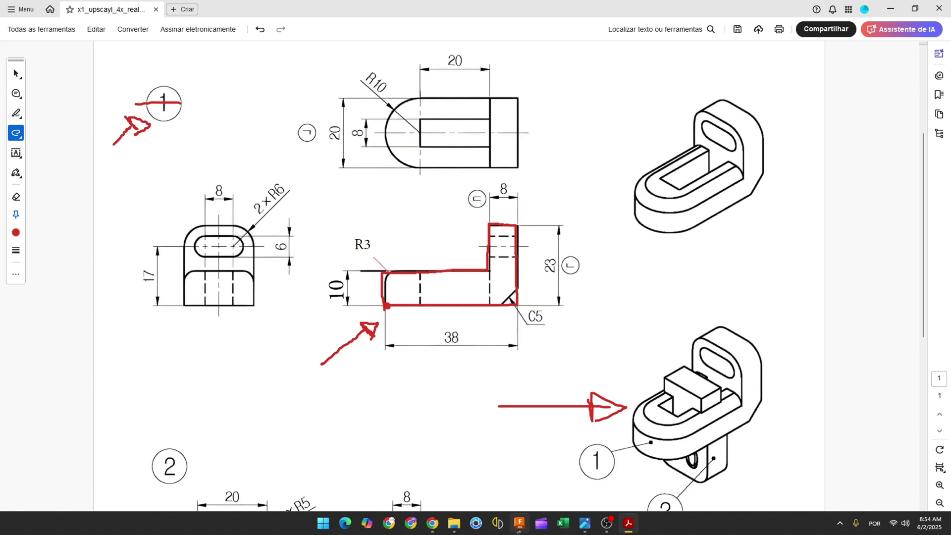
# Switch to Fusion and sketch a closed L-shaped profile from the origin on the right-view plane, about 42 mm long and 30 mm tall.
pyautogui.click(519, 523)
pyautogui.click(76, 37)
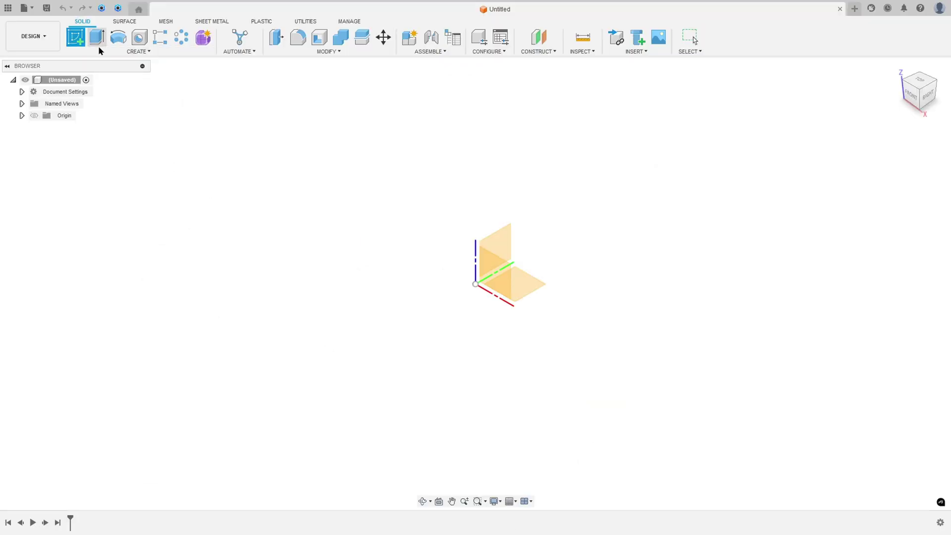
pyautogui.click(506, 237)
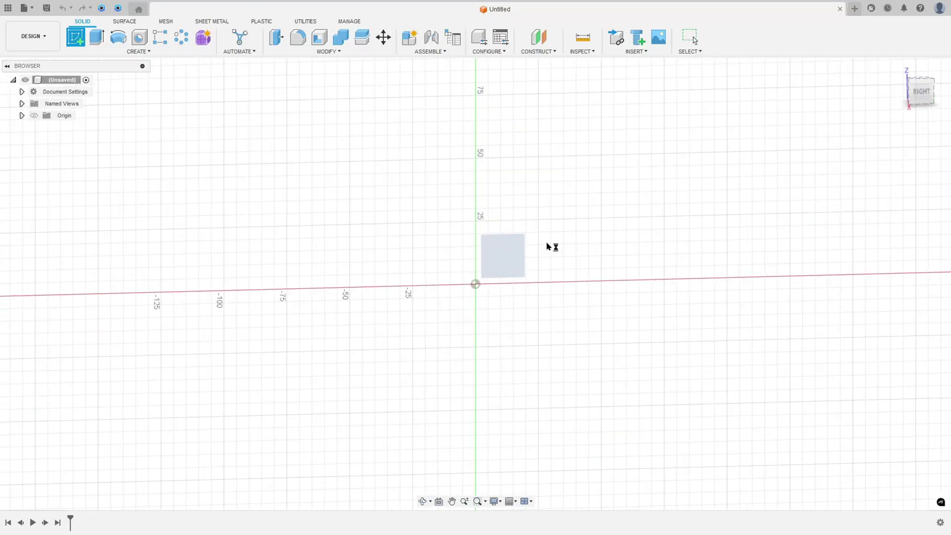
pyautogui.press('l')
pyautogui.click(476, 284)
pyautogui.click(583, 284)
pyautogui.click(582, 208)
pyautogui.click(544, 207)
pyautogui.click(544, 258)
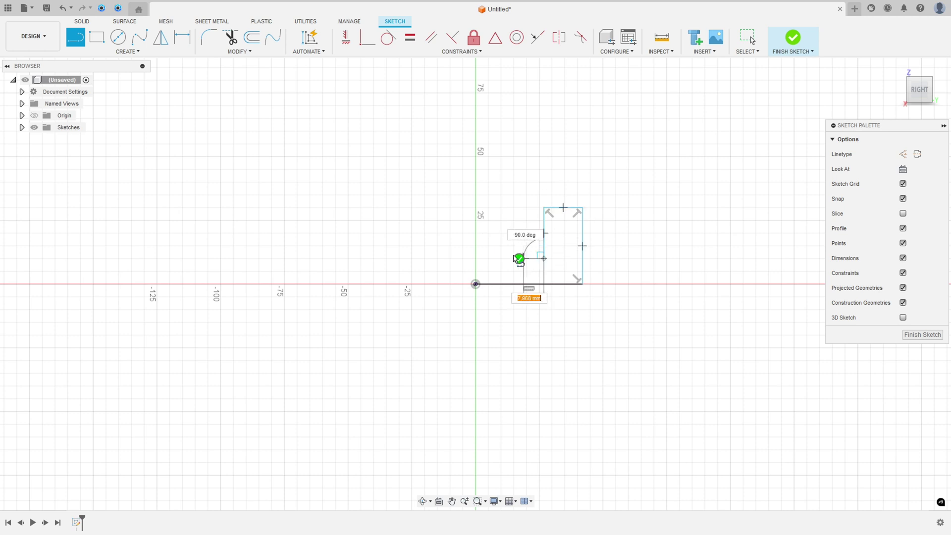
pyautogui.click(476, 258)
pyautogui.click(476, 284)
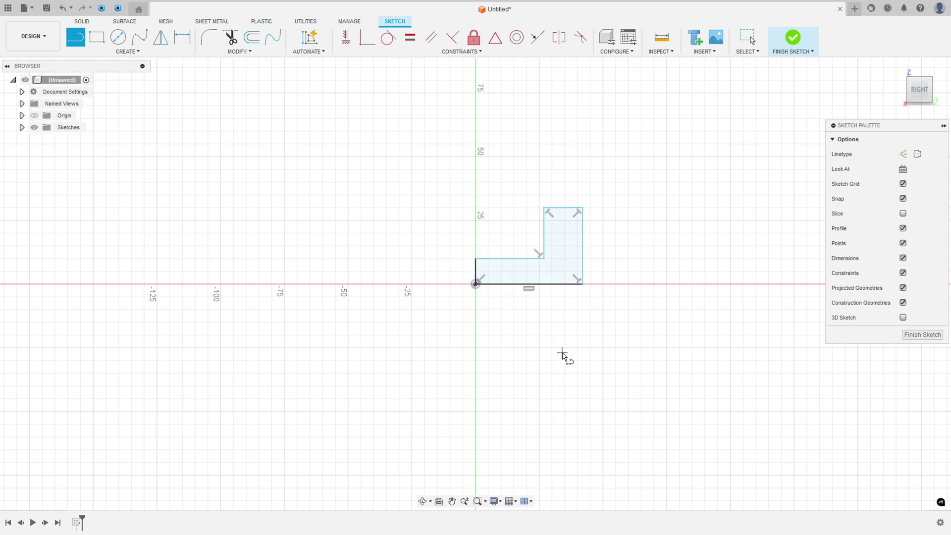
# Switch to the PDF drawing and strike through the side view's 38, 23, 8 and 10 dimensions.
pyautogui.hotkey('alt', 'Tab')
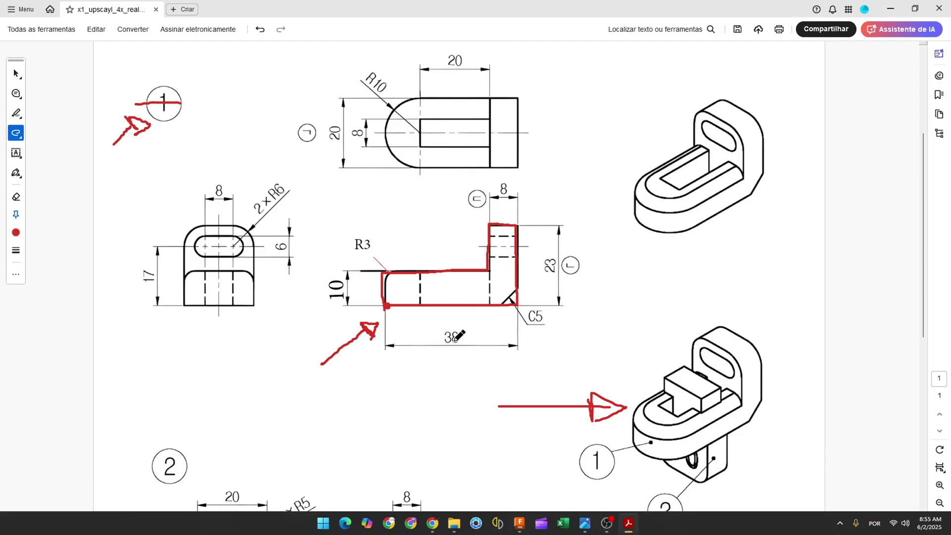
pyautogui.moveTo(437, 338); pyautogui.dragTo(463, 339)
pyautogui.moveTo(549, 255); pyautogui.dragTo(549, 276)
pyautogui.moveTo(498, 188); pyautogui.dragTo(513, 187)
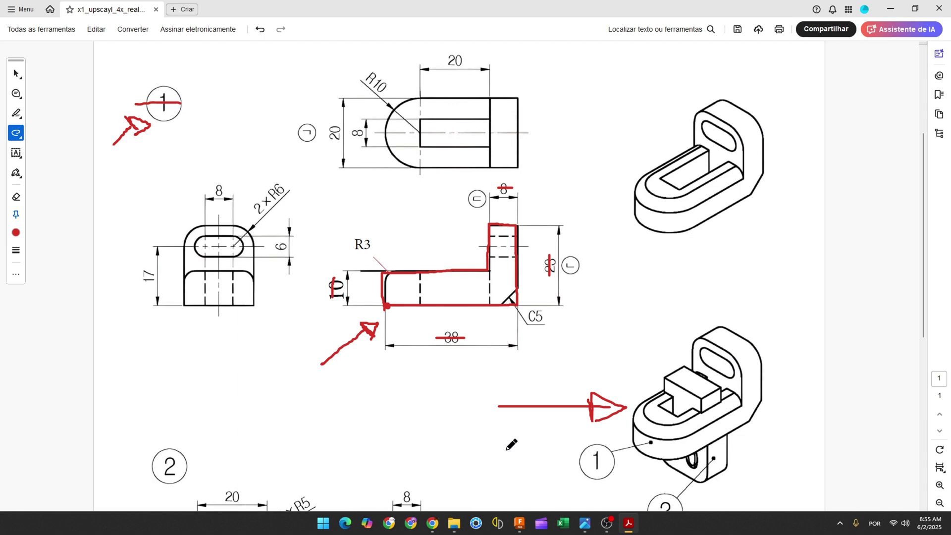
# Switch to Fusion and dimension the L profile's base length to 38 mm and its overall height to 23 mm.
pyautogui.click(520, 523)
pyautogui.press('d')
pyautogui.click(538, 283)
pyautogui.click(539, 317)
pyautogui.write('38')
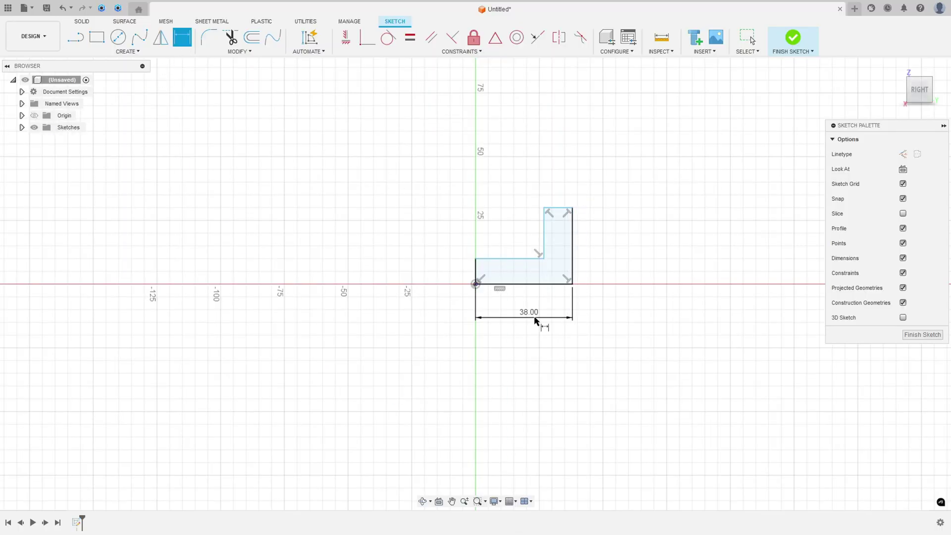
pyautogui.press('Return')
pyautogui.click(574, 248)
pyautogui.click(622, 255)
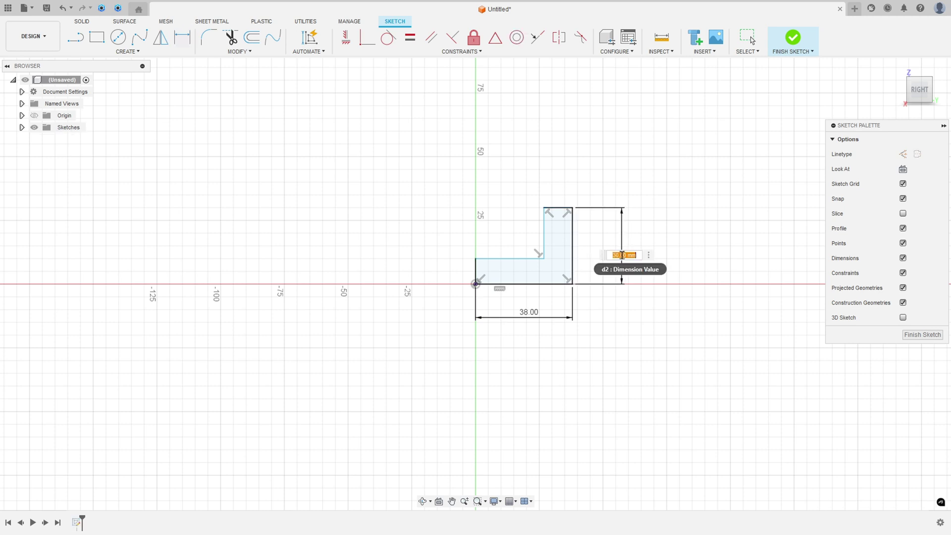
pyautogui.press('Return')
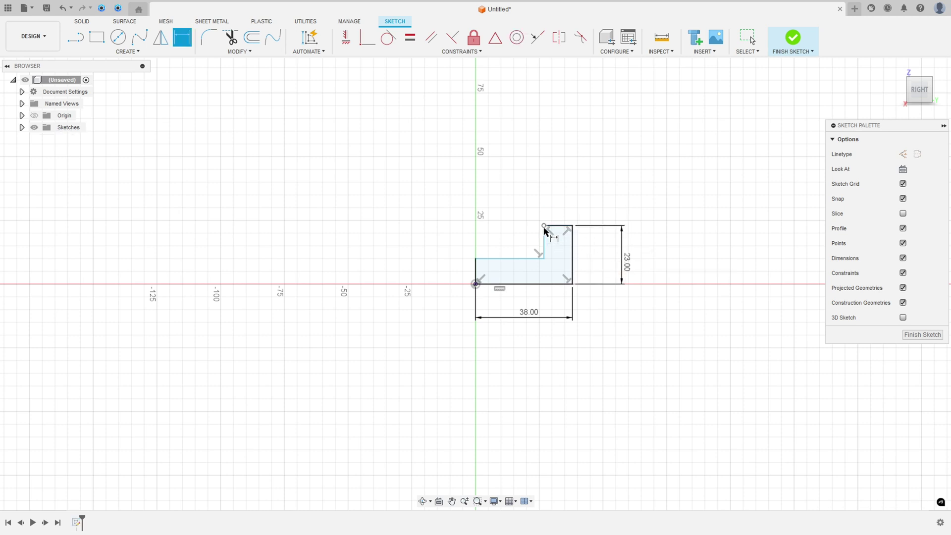
# Set the upright leg's thickness to 8 mm and the base's height to 10 mm.
pyautogui.click(558, 226)
pyautogui.click(561, 203)
pyautogui.write('8')
pyautogui.press('Return')
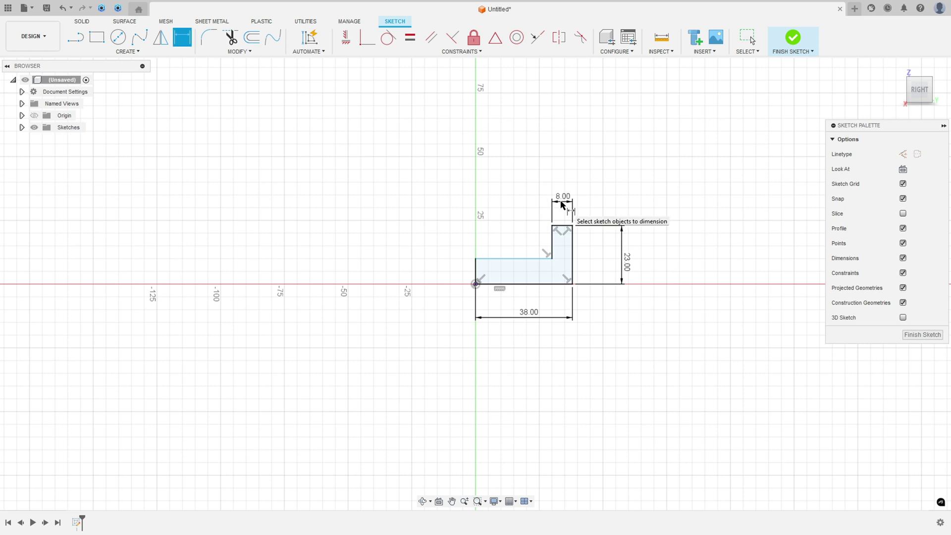
pyautogui.click(476, 271)
pyautogui.click(451, 270)
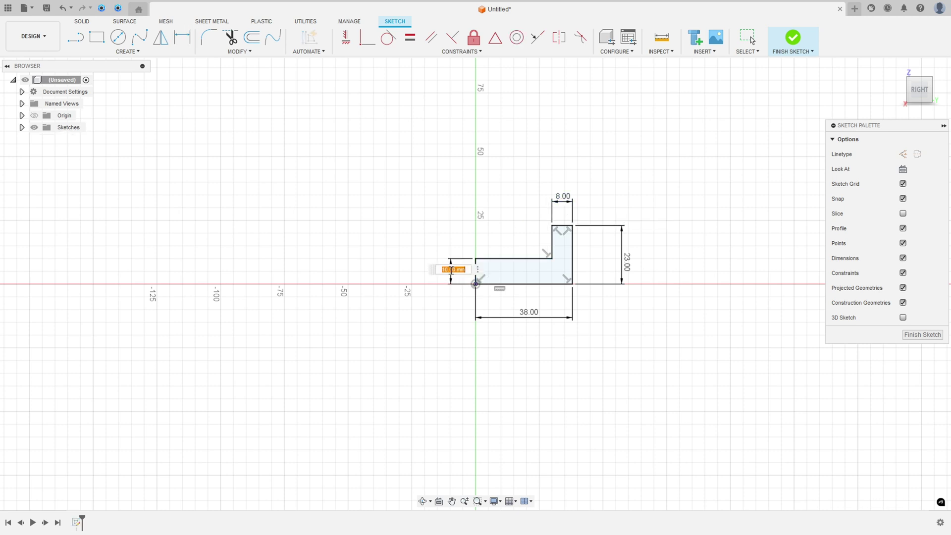
pyautogui.write('10')
pyautogui.press('Return')
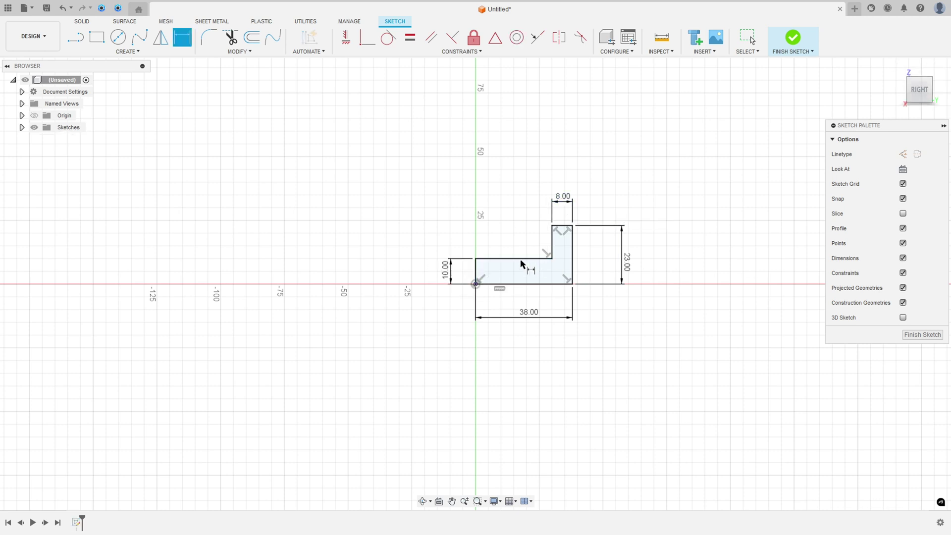
# Switch to the PDF drawing and strike through the C5 chamfer callout in the side view.
pyautogui.scroll(3, 513, 265)
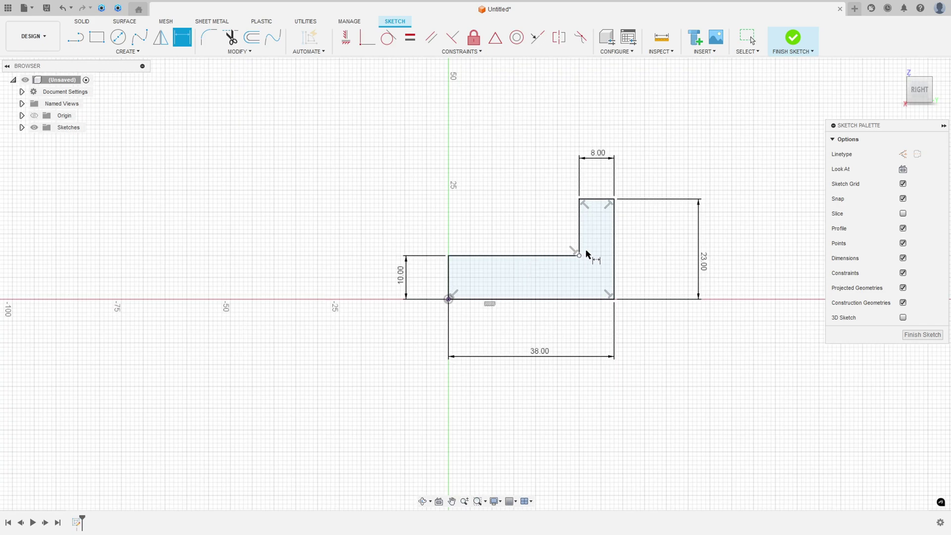
pyautogui.moveTo(614, 247); pyautogui.dragTo(553, 248, button='middle')
pyautogui.hotkey('alt', 'Tab')
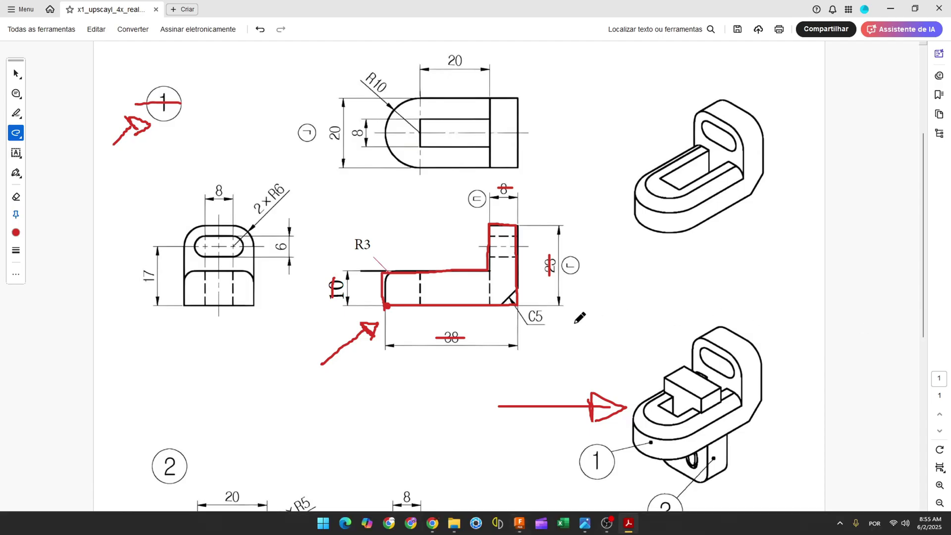
pyautogui.moveTo(527, 317); pyautogui.dragTo(544, 315)
# Switch to Fusion, add a 5 mm equal-distance chamfer to the profile's lower outer corner and finish the sketch.
pyautogui.click(520, 523)
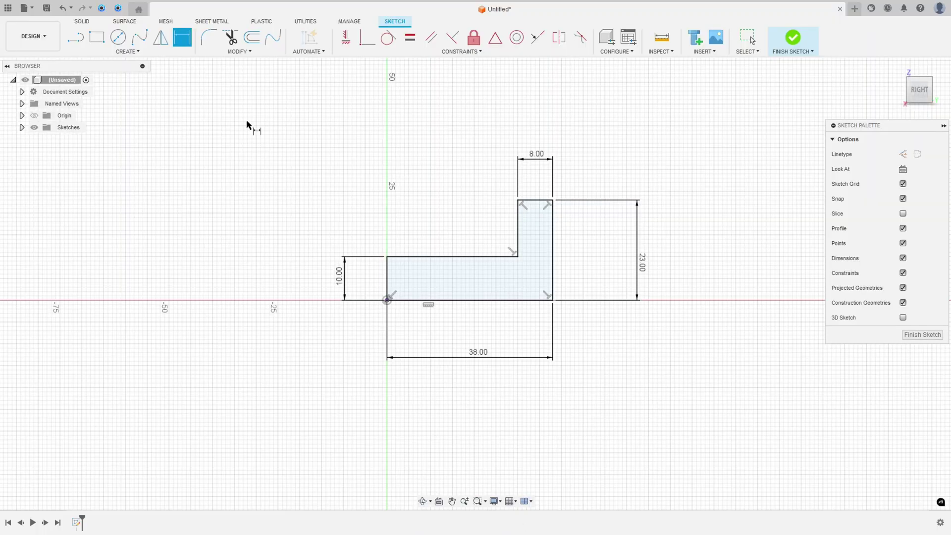
pyautogui.click(239, 51)
pyautogui.moveTo(231, 72)
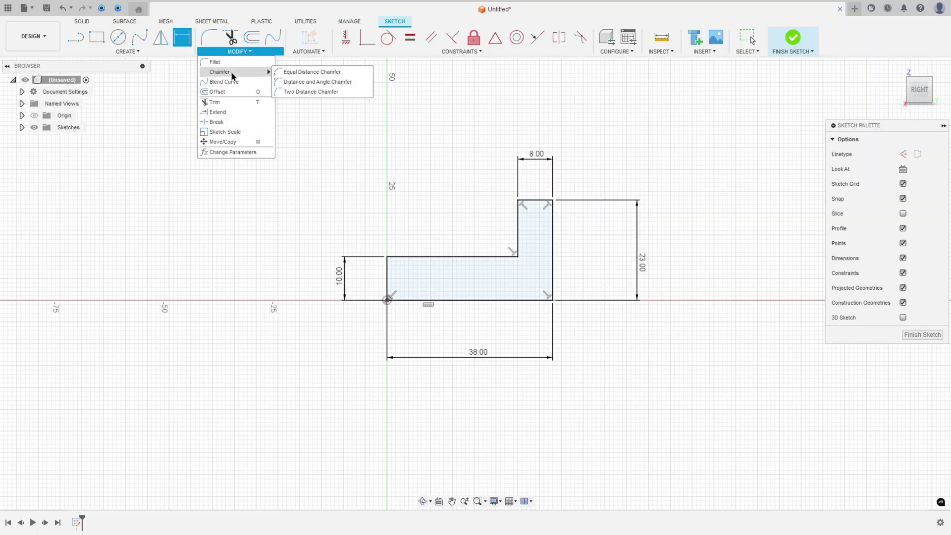
pyautogui.click(300, 72)
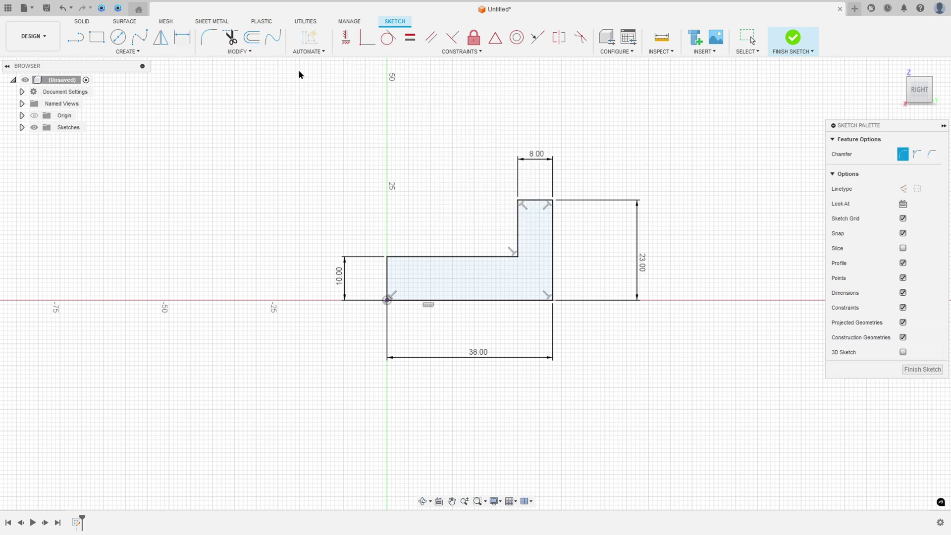
pyautogui.click(553, 300)
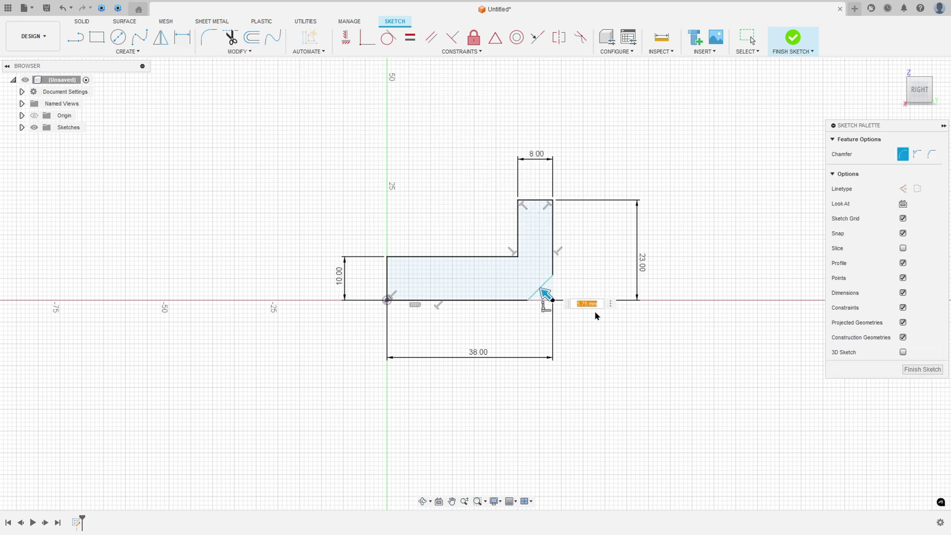
pyautogui.write('5')
pyautogui.press('Return')
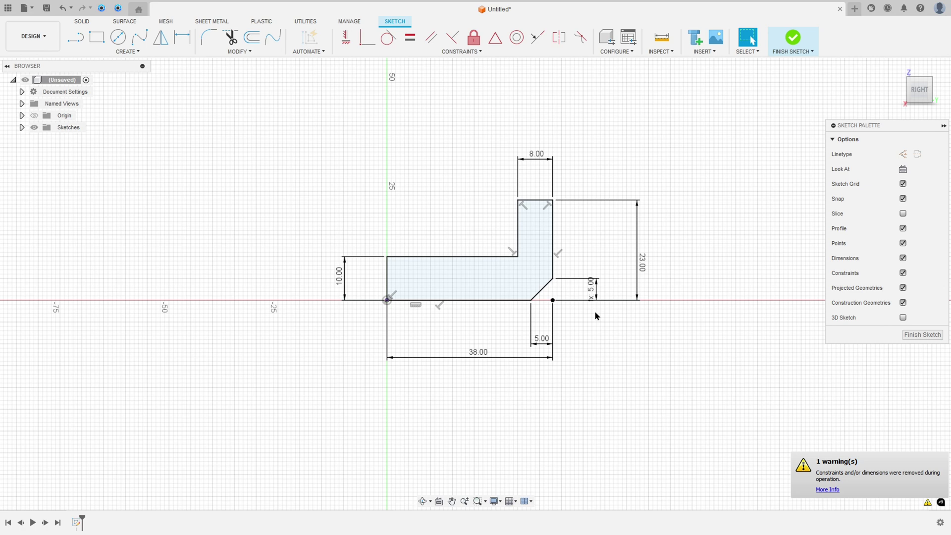
pyautogui.click(787, 50)
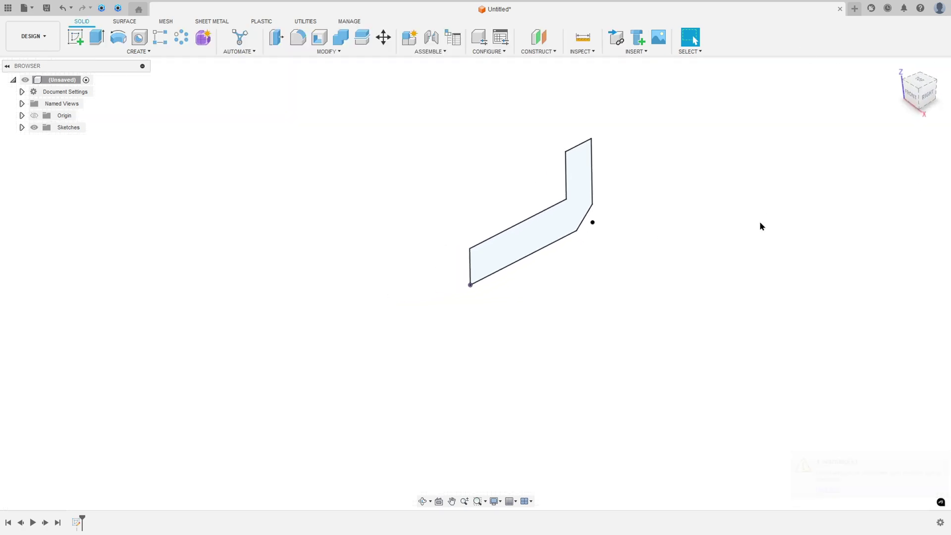
# Switch to the PDF drawing, mark both ends of the top view's arc and strike through the 20 width dimension.
pyautogui.hotkey('alt', 'Tab')
pyautogui.scroll(1, 312, 210)
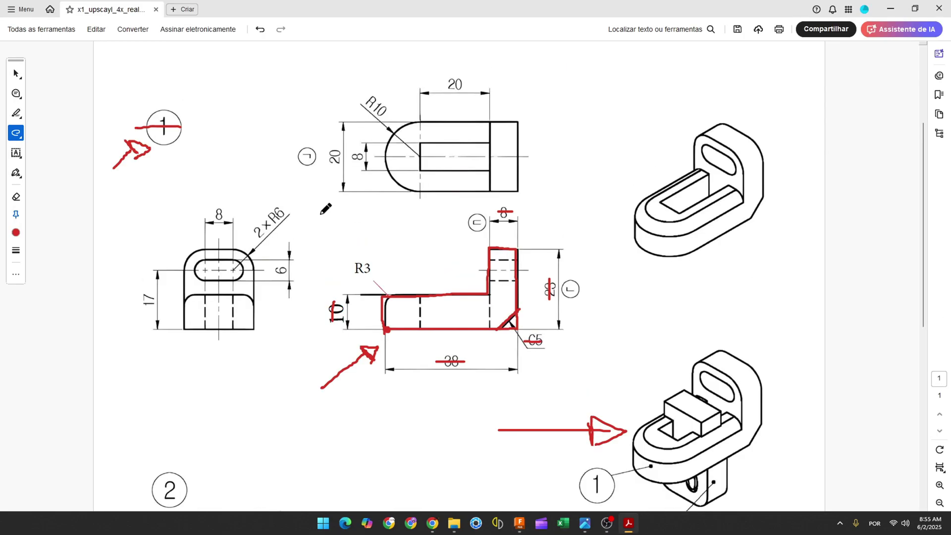
pyautogui.moveTo(421, 121); pyautogui.dragTo(432, 122)
pyautogui.moveTo(415, 189); pyautogui.dragTo(428, 191)
pyautogui.moveTo(332, 147); pyautogui.dragTo(333, 167)
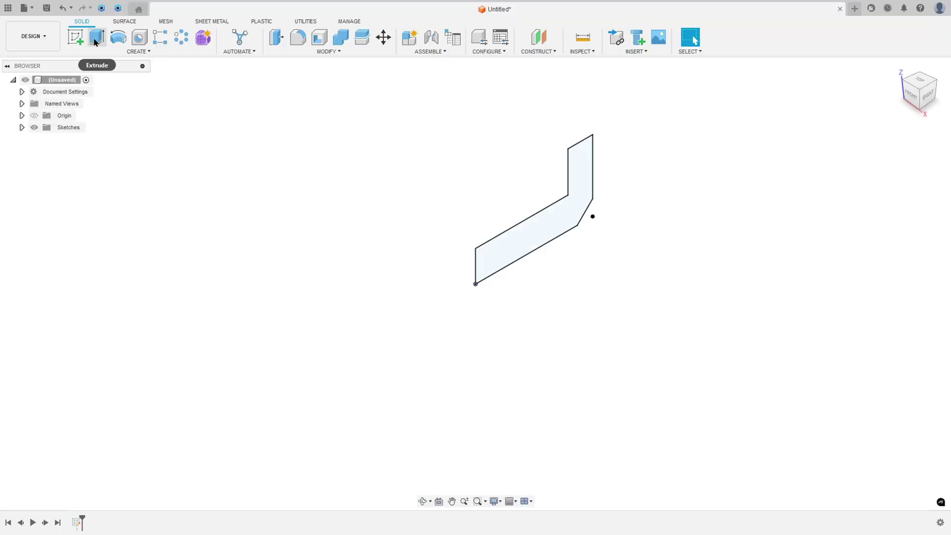
# Extrude the L profile symmetrically as a new body with a distance of 10 mm.
pyautogui.click(97, 37)
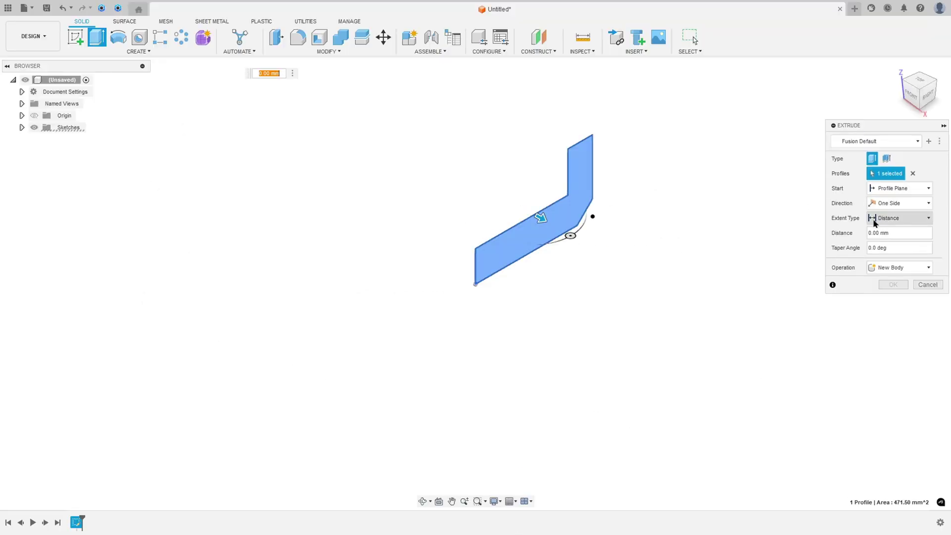
pyautogui.click(892, 203)
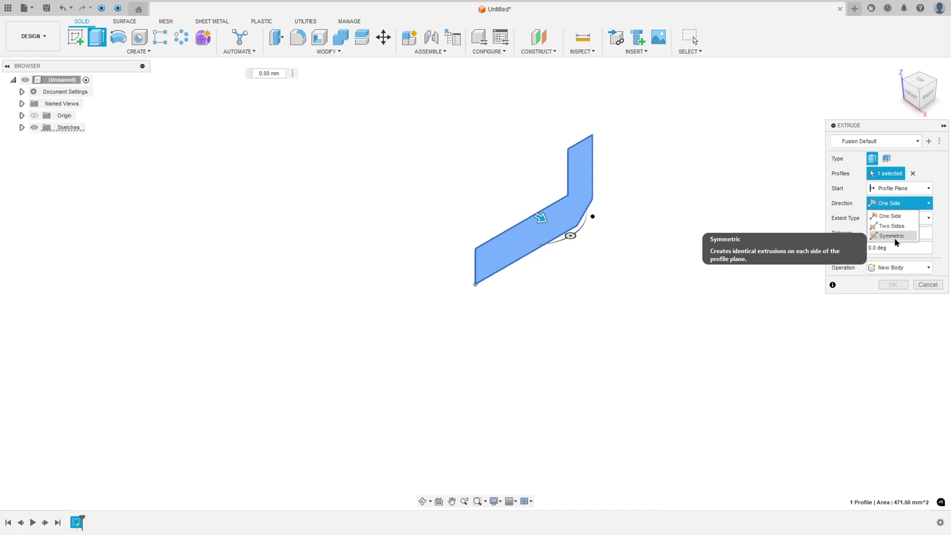
pyautogui.click(891, 236)
pyautogui.click(890, 232)
pyautogui.write('10')
pyautogui.press('Return')
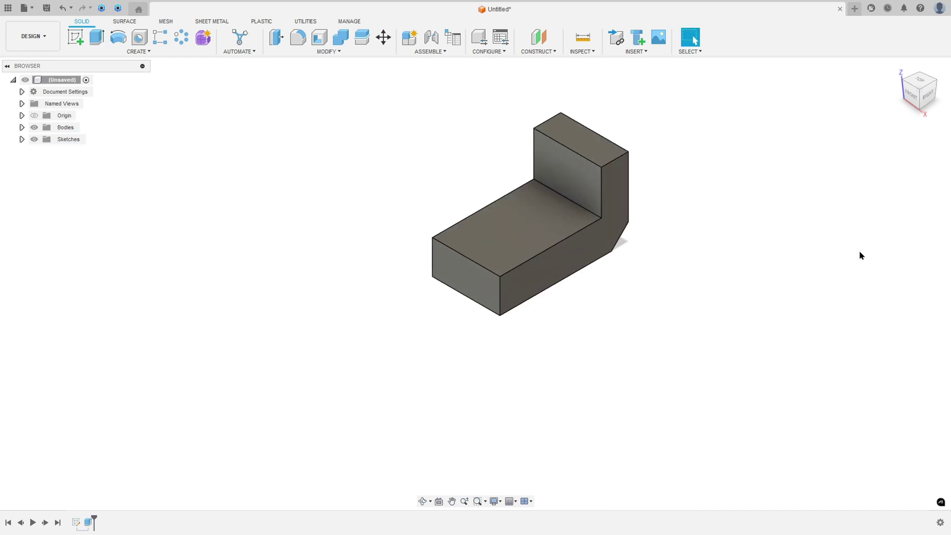
# Switch to the PDF drawing, trace the rounded end in the top view and strike through its R10 callout.
pyautogui.scroll(5, 859, 251)
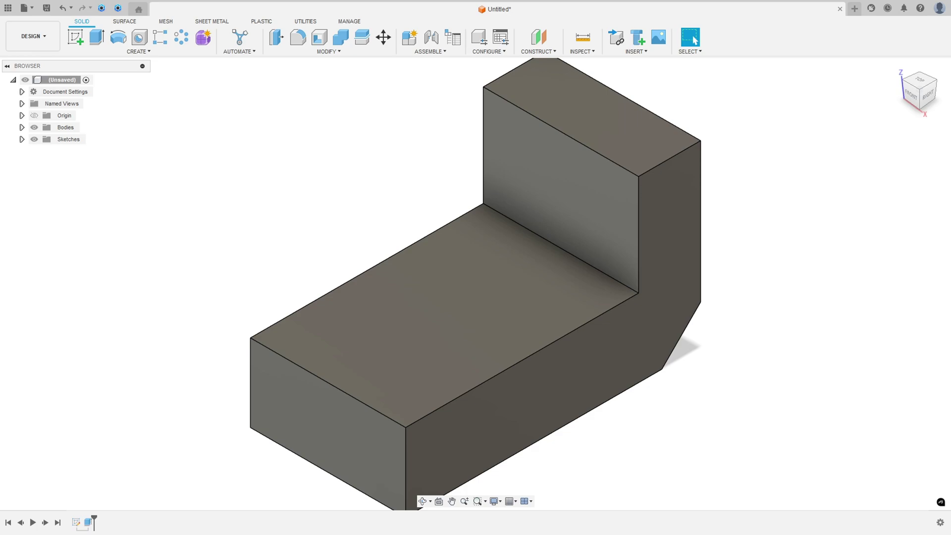
pyautogui.hotkey('alt', 'Tab')
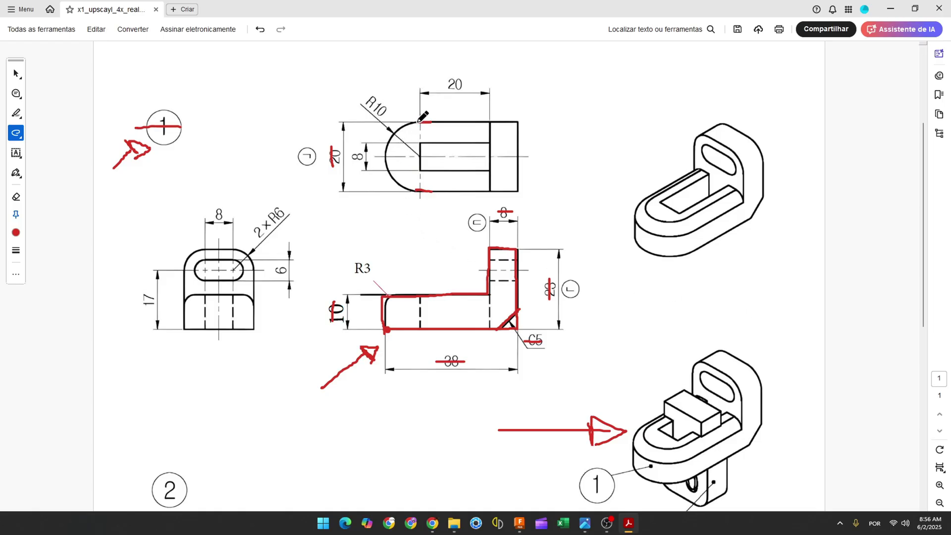
pyautogui.moveTo(392, 134)
pyautogui.mouseDown()
pyautogui.moveTo(384, 163)
pyautogui.moveTo(420, 191)
pyautogui.mouseUp()
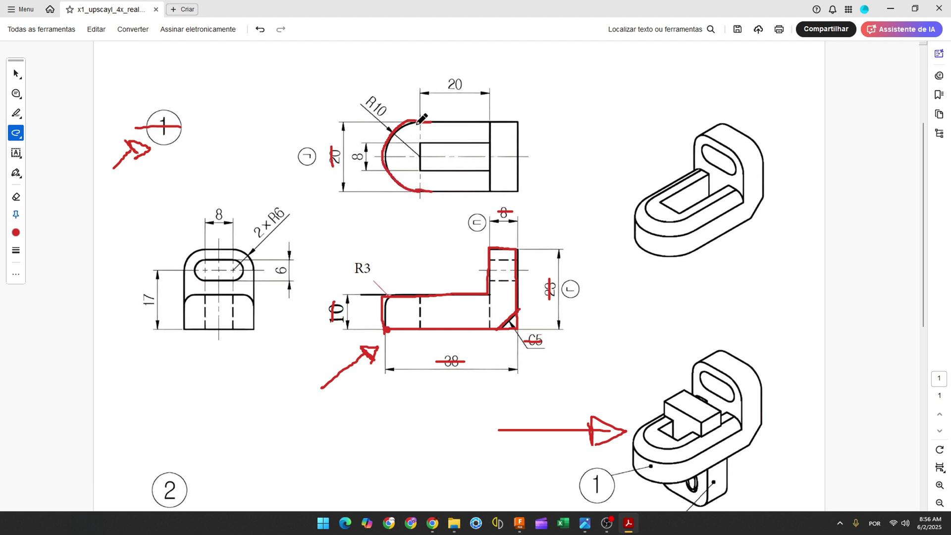
pyautogui.moveTo(366, 98); pyautogui.dragTo(387, 125)
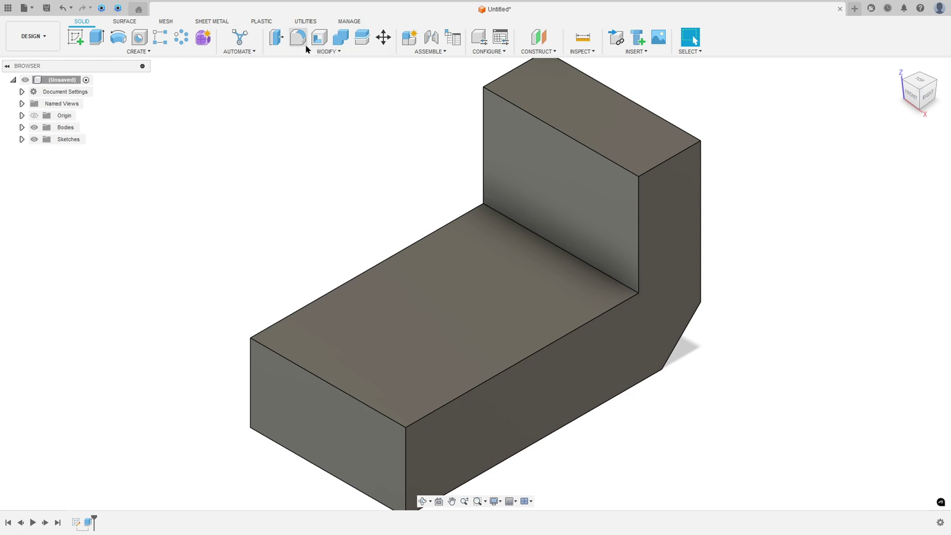
# Round the base's front end face with a full round fillet and measure the rounded face.
pyautogui.click(298, 37)
pyautogui.click(835, 141)
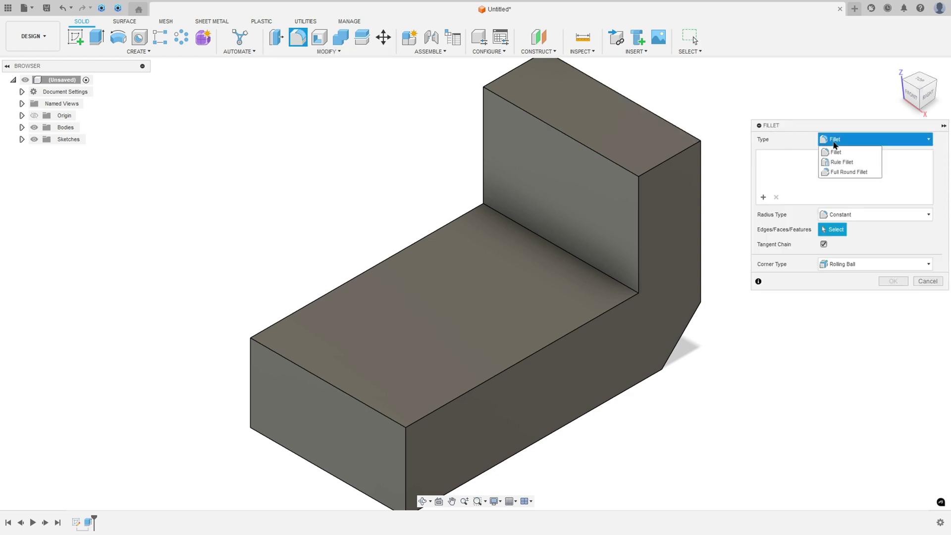
pyautogui.click(849, 172)
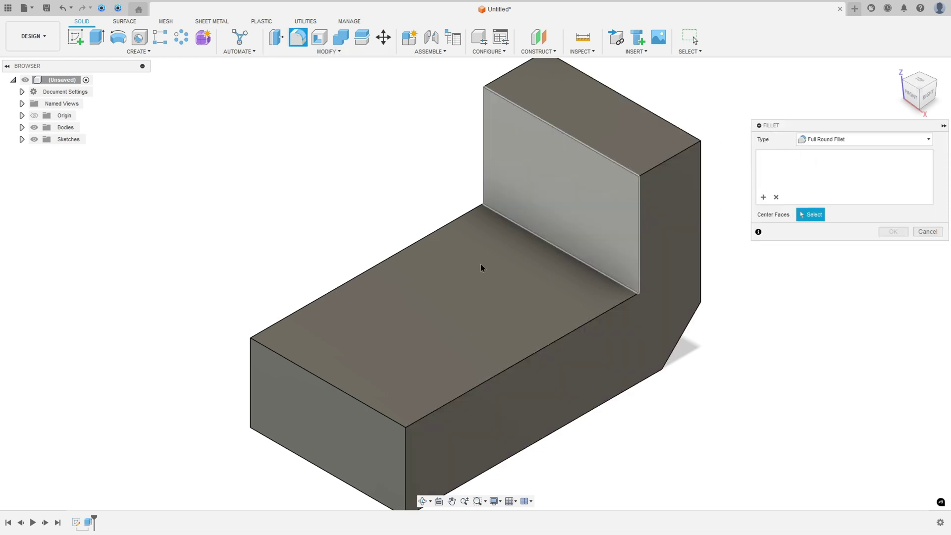
pyautogui.click(262, 392)
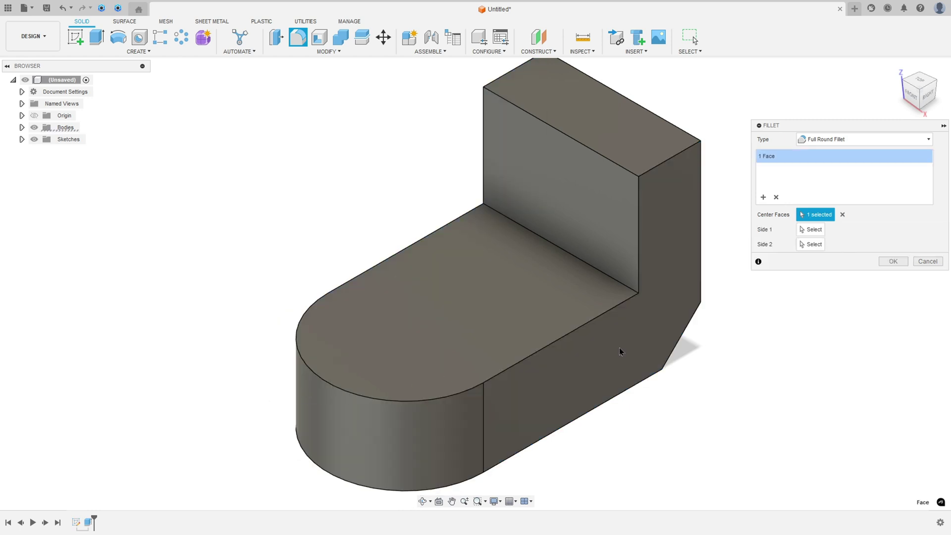
pyautogui.click(882, 262)
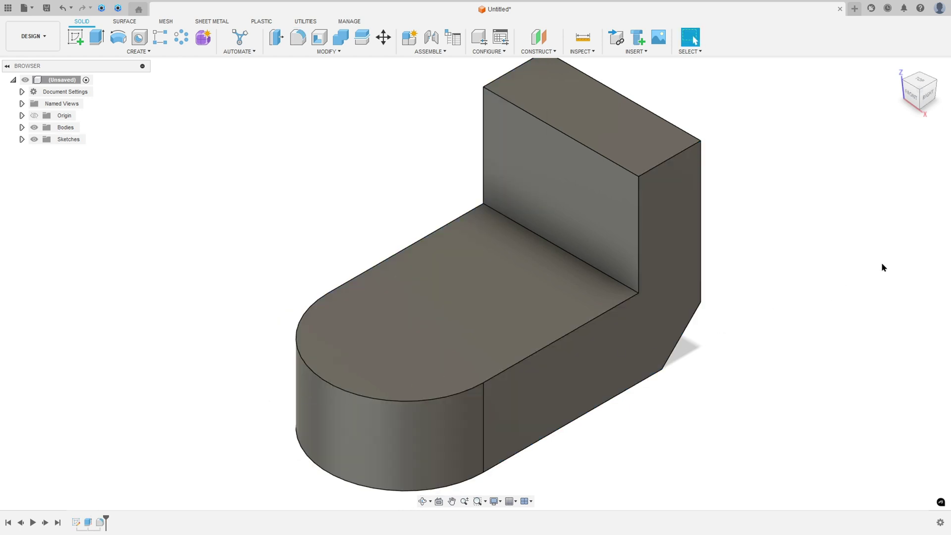
pyautogui.click(583, 38)
pyautogui.click(404, 421)
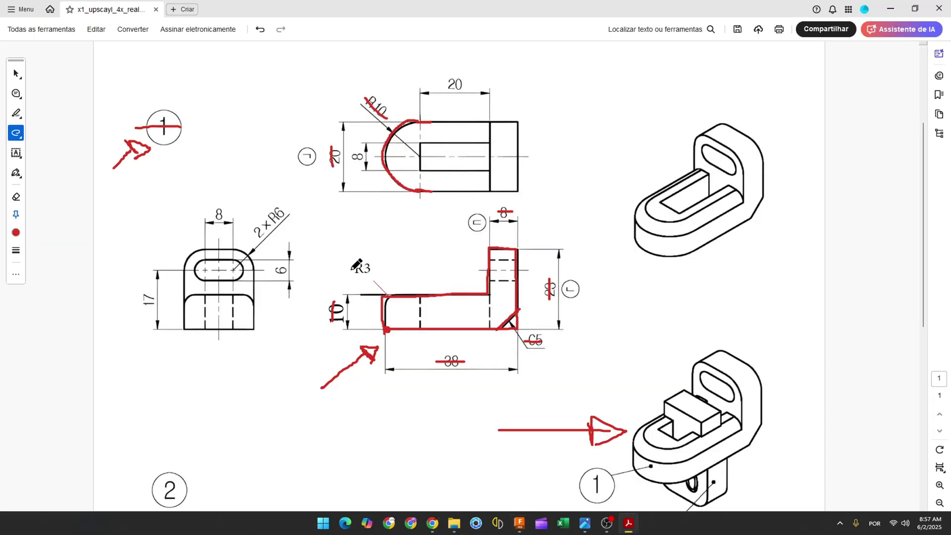
# Switch to the PDF drawing, trace the filleted top edge in part 1's isometric view and strike through the R3 callout.
pyautogui.moveTo(638, 217)
pyautogui.mouseDown()
pyautogui.moveTo(673, 228)
pyautogui.moveTo(731, 199)
pyautogui.mouseUp()
pyautogui.moveTo(355, 268); pyautogui.dragTo(376, 267)
# Switch to Fusion and apply a constant 3 mm fillet to the tangent chain of edges around the base's top face.
pyautogui.click(520, 525)
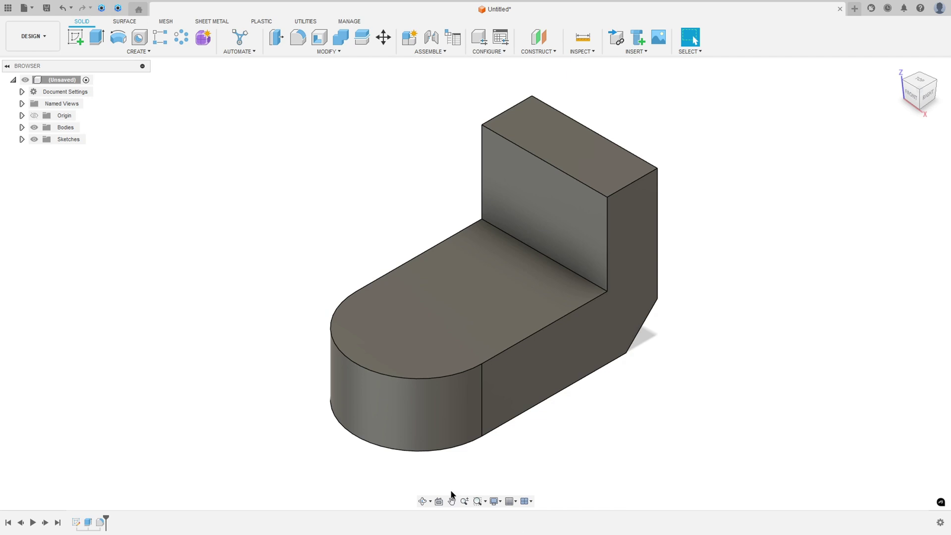
pyautogui.click(297, 35)
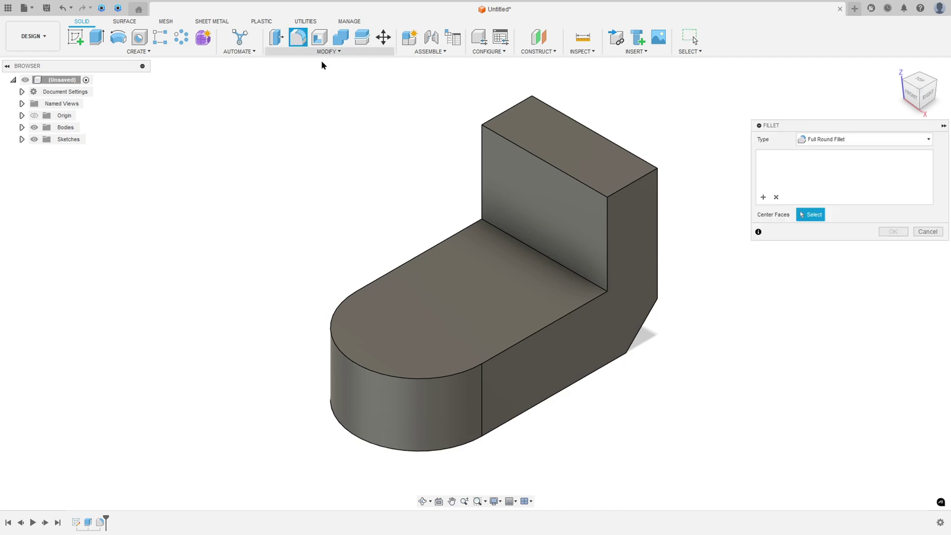
pyautogui.click(833, 142)
pyautogui.click(815, 153)
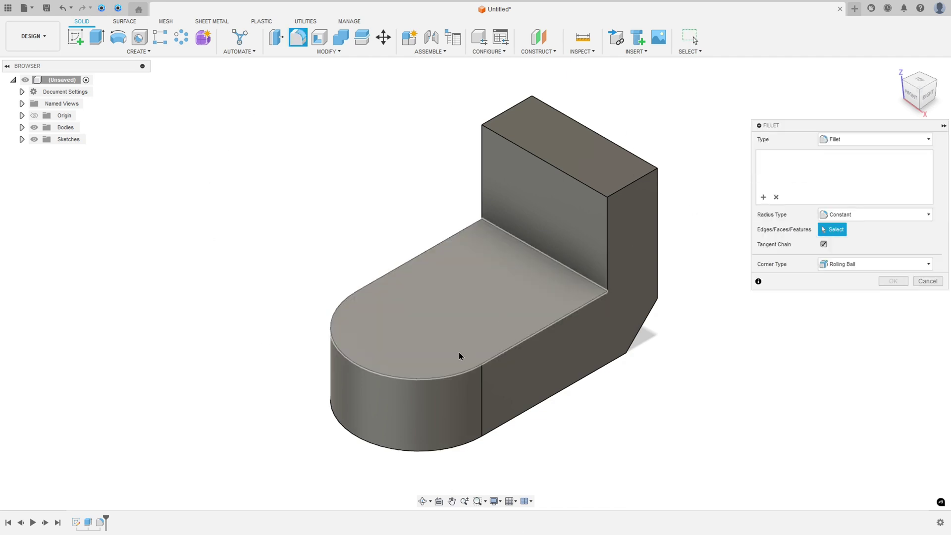
pyautogui.click(455, 379)
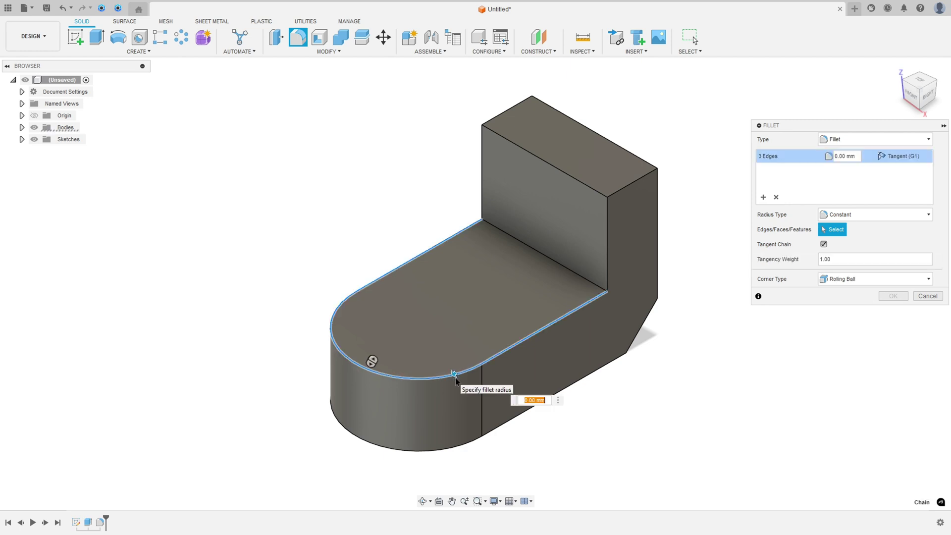
pyautogui.write('3')
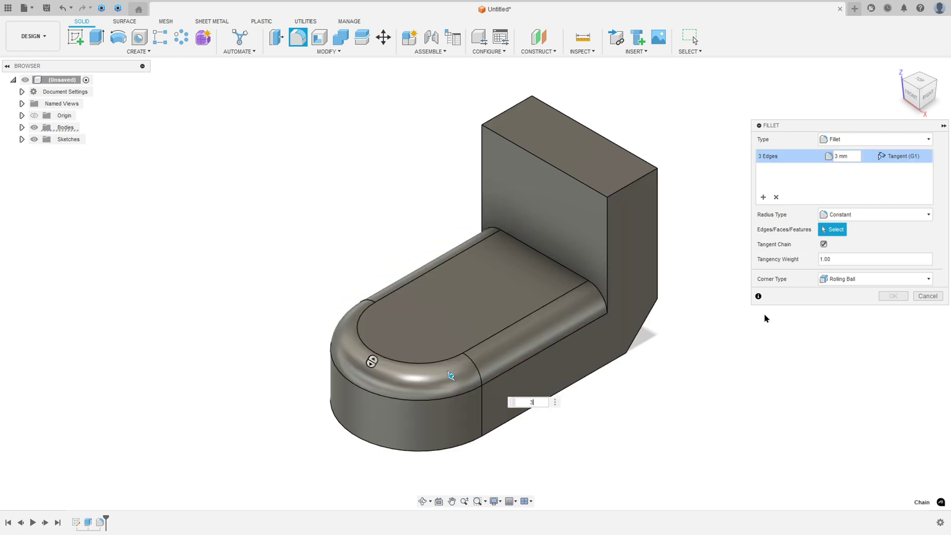
pyautogui.click(893, 298)
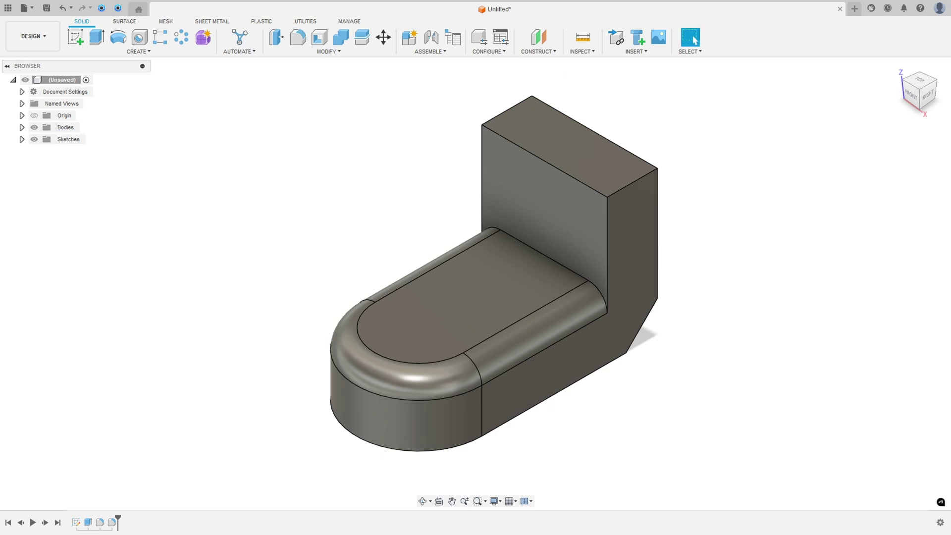
# Start another fillet, then in the PDF drawing trace the side view's two rounded upper corners and strike through the 2×R6 callout.
pyautogui.click(298, 37)
pyautogui.hotkey('alt', 'Tab')
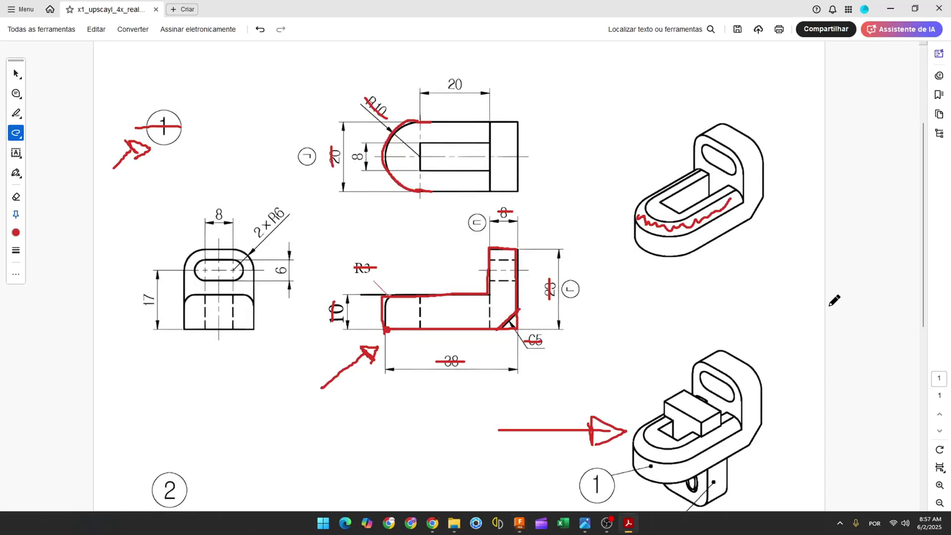
pyautogui.moveTo(236, 251); pyautogui.dragTo(254, 272)
pyautogui.moveTo(188, 258); pyautogui.dragTo(184, 265)
pyautogui.moveTo(256, 233); pyautogui.dragTo(277, 210)
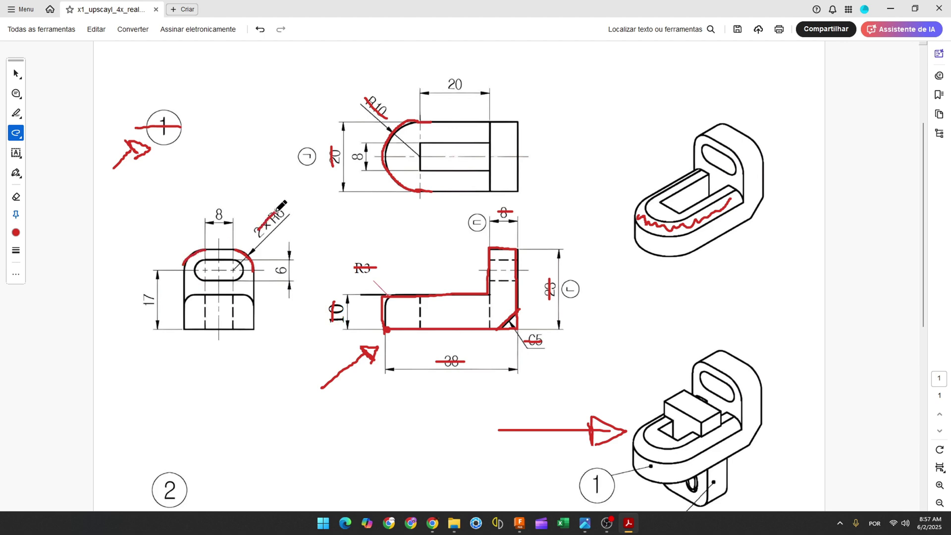
# Switch to Fusion and fillet the two upper side edges of the upright wall with a 6 mm radius.
pyautogui.click(520, 523)
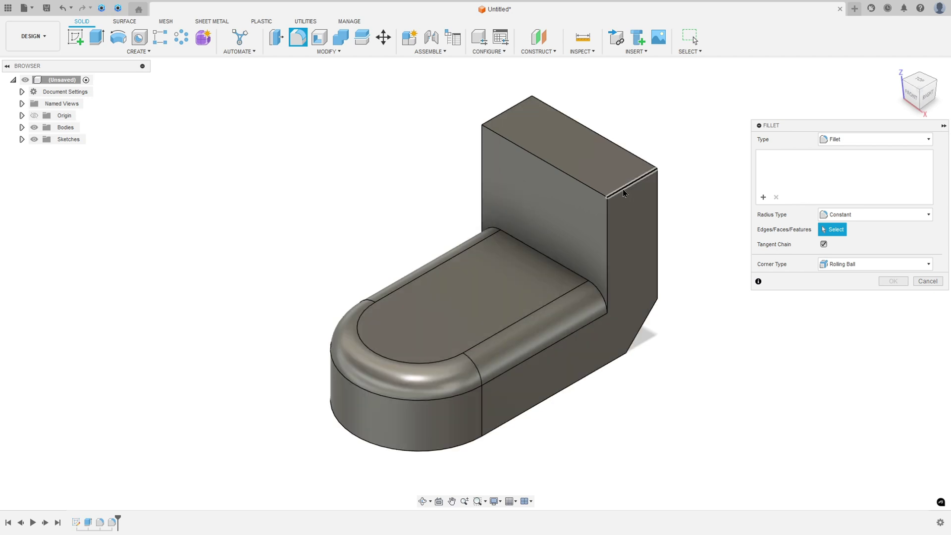
pyautogui.click(622, 189)
pyautogui.click(503, 114)
pyautogui.write('6')
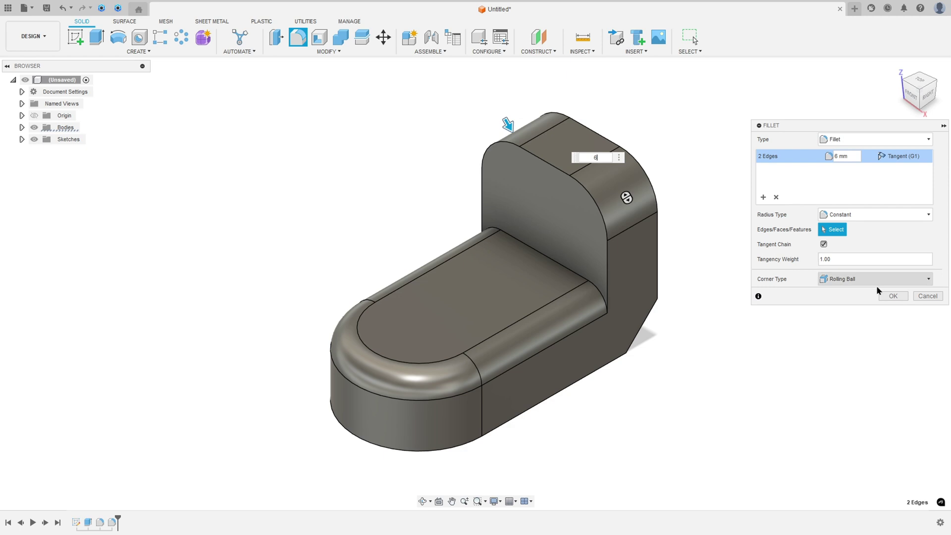
pyautogui.click(887, 296)
pyautogui.keyDown('shift'); pyautogui.moveTo(750, 206); pyautogui.dragTo(750, 206, button='middle'); pyautogui.keyUp('shift')
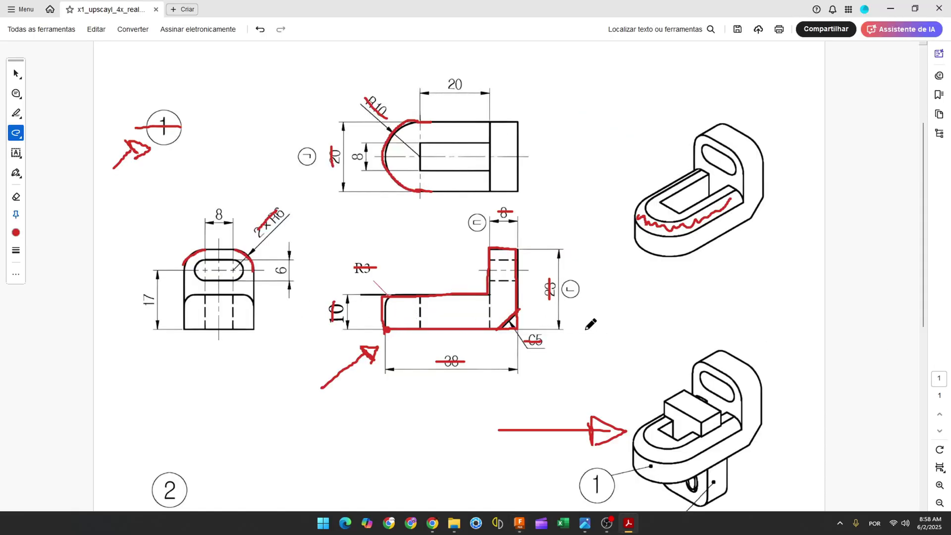
# In the PDF drawing, trace the rectangular slot in the top view and strike through its 20 and 8 dimensions.
pyautogui.moveTo(487, 143)
pyautogui.mouseDown()
pyautogui.moveTo(422, 141)
pyautogui.moveTo(423, 169)
pyautogui.moveTo(488, 171)
pyautogui.moveTo(487, 144)
pyautogui.mouseUp()
pyautogui.moveTo(448, 85); pyautogui.dragTo(471, 83)
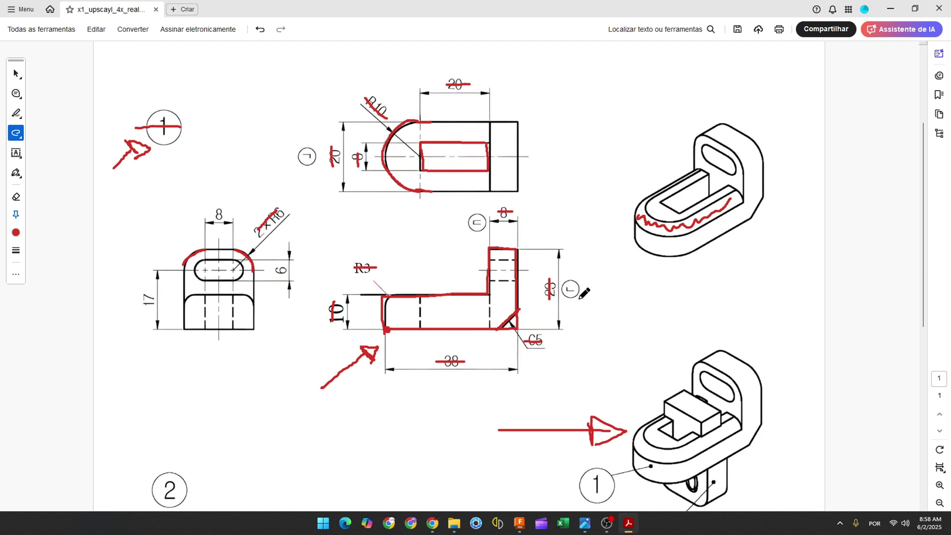
# Switch to Fusion and sketch a 20 mm long, 8 mm wide rectangle on the base's top face, starting at the upright wall's edge.
pyautogui.click(519, 529)
pyautogui.click(76, 36)
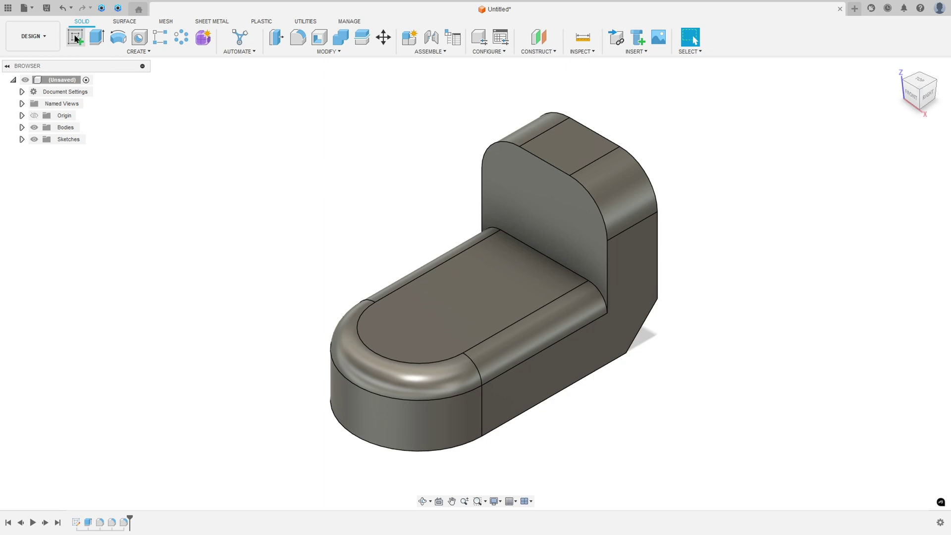
pyautogui.click(435, 312)
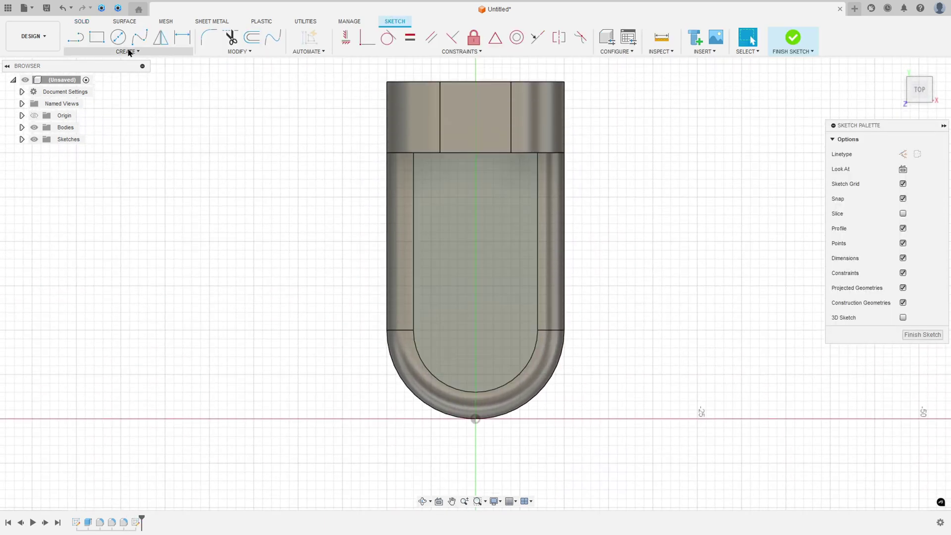
pyautogui.click(97, 37)
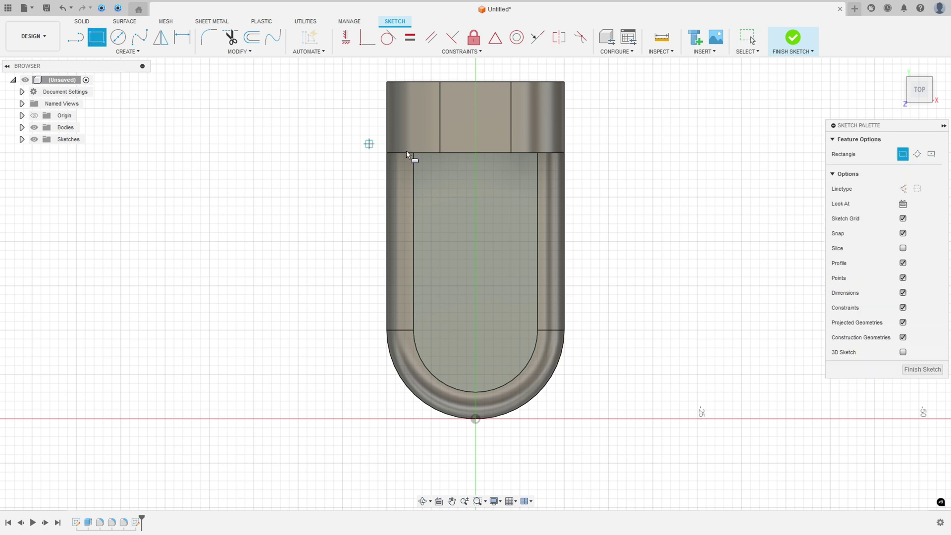
pyautogui.click(449, 153)
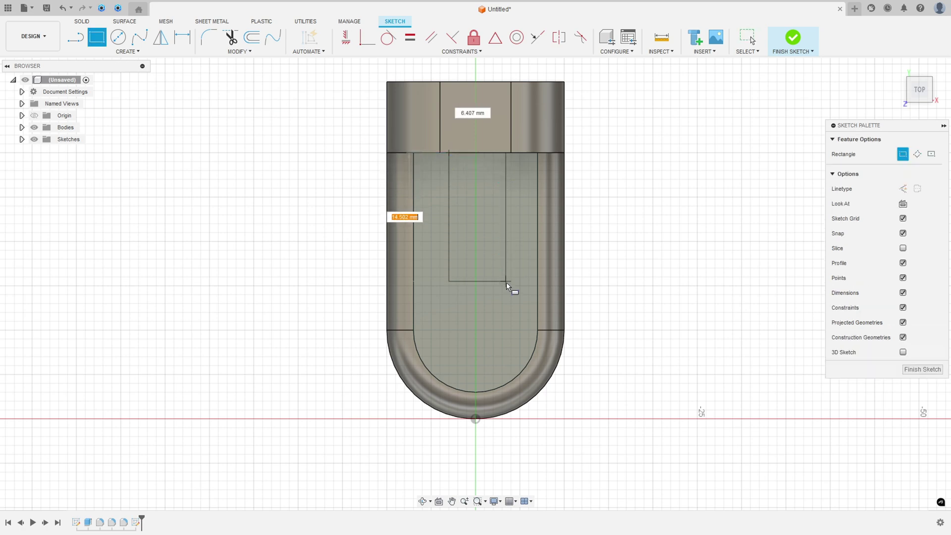
pyautogui.write('20')
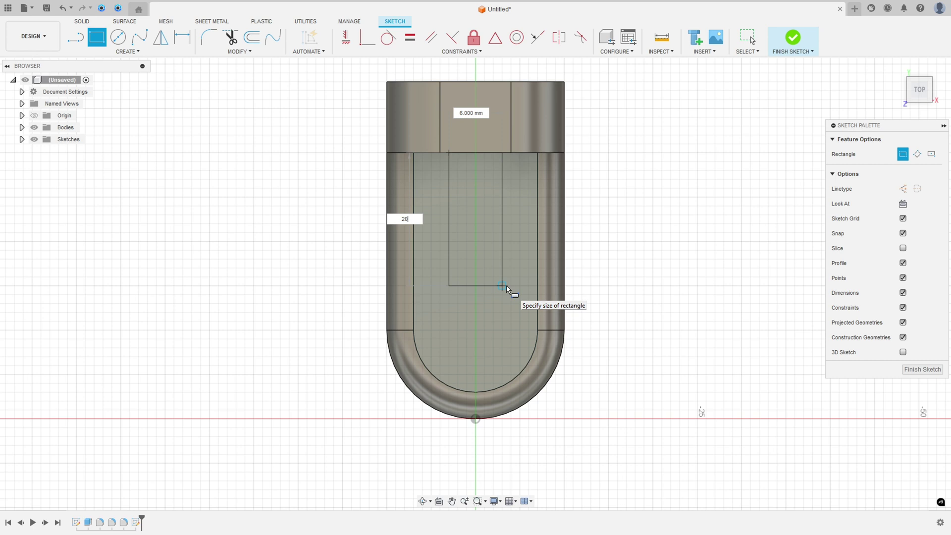
pyautogui.press('Tab')
pyautogui.write('8')
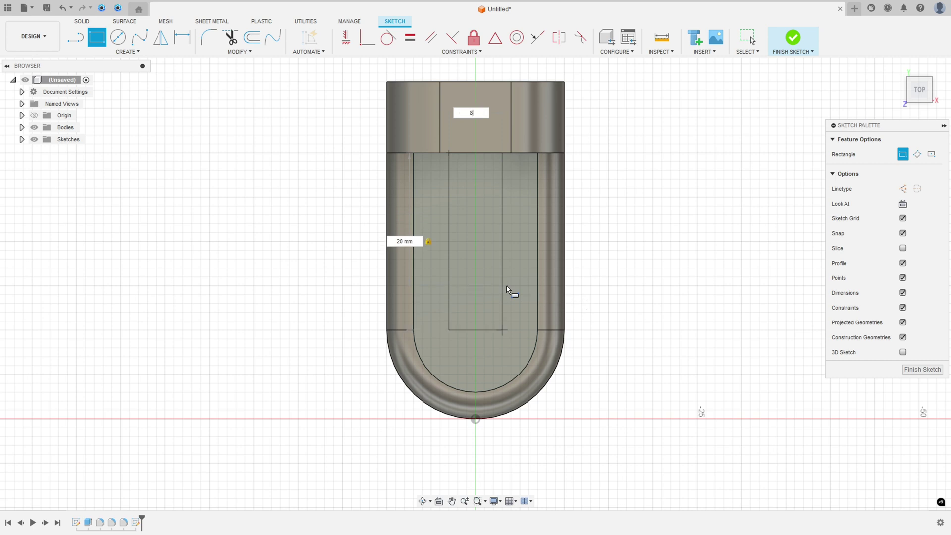
pyautogui.press('Return')
# Try to make the rectangle's corner coincident with the face edge along the upright wall.
pyautogui.moveTo(684, 269); pyautogui.dragTo(698, 269, button='middle')
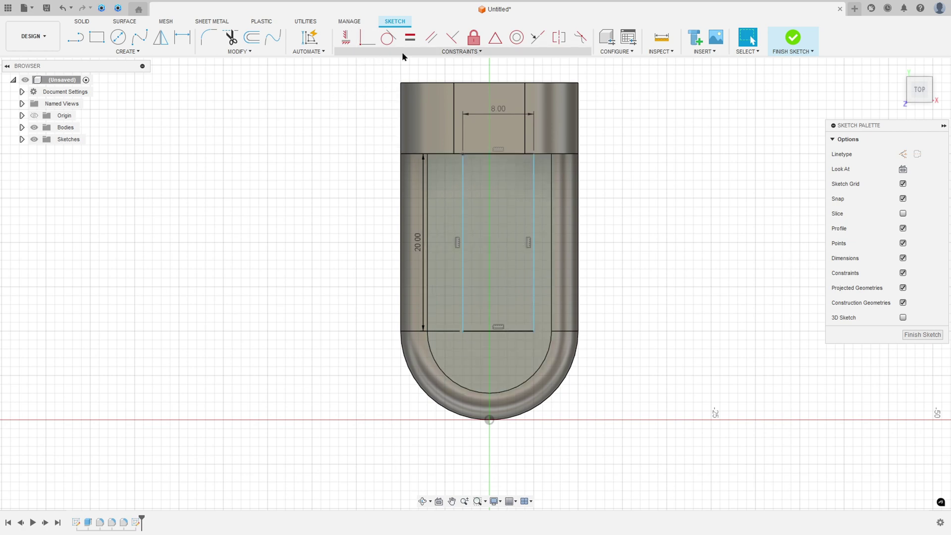
pyautogui.click(367, 37)
pyautogui.scroll(3, 434, 160)
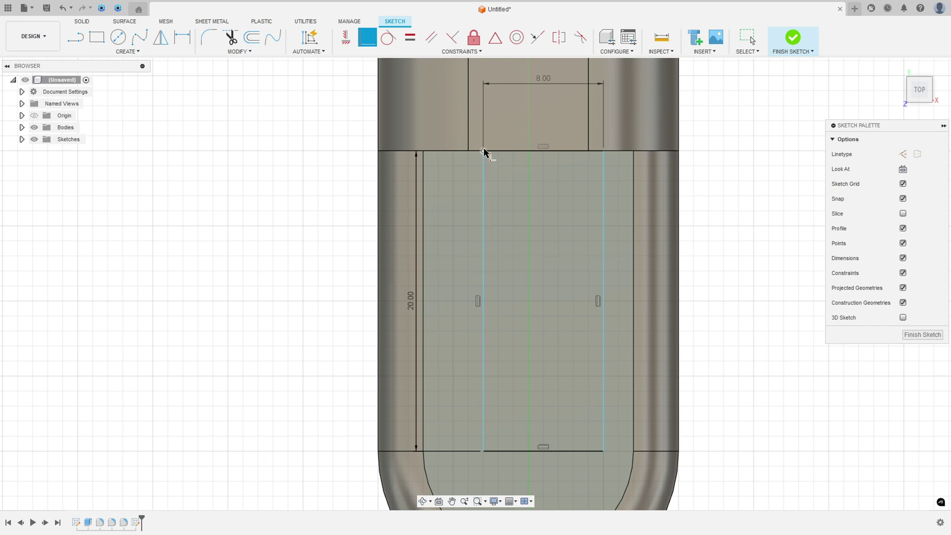
pyautogui.click(484, 151)
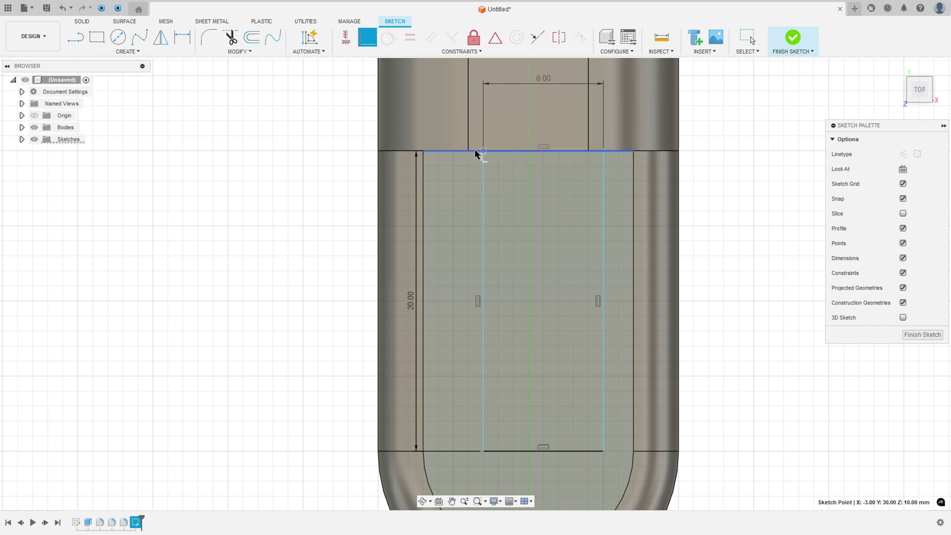
pyautogui.click(471, 152)
pyautogui.scroll(-4, 459, 312)
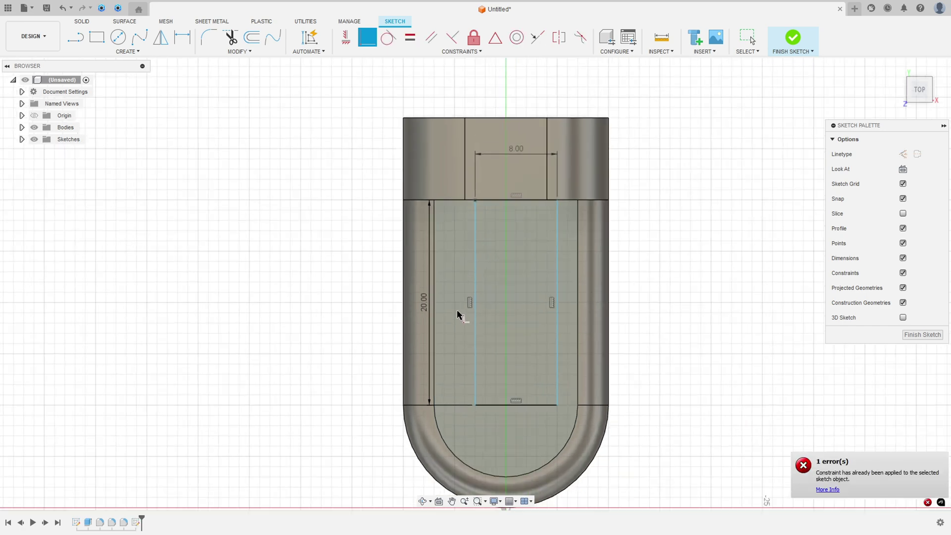
pyautogui.click(928, 502)
pyautogui.click(941, 346)
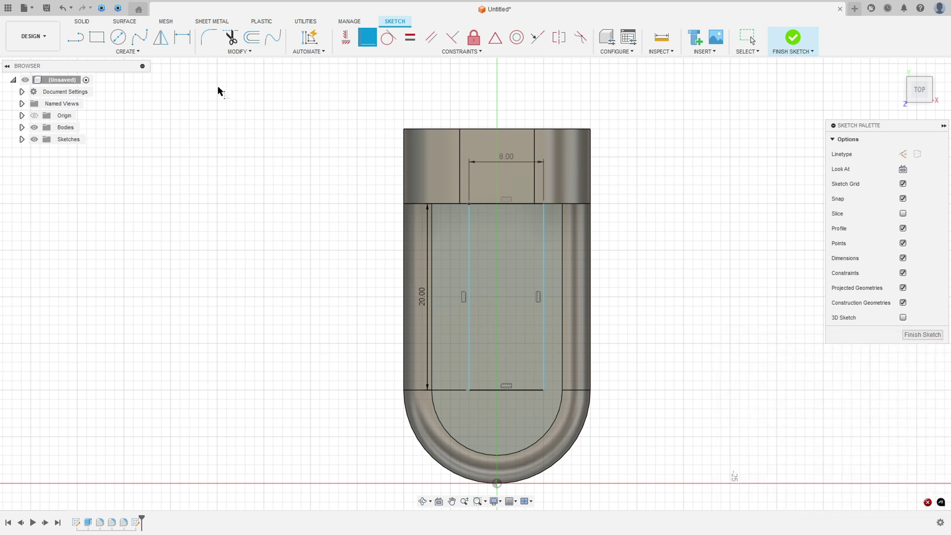
# Dimension the rectangle's long side 4 mm from the sketch origin to centre it on the base, and finish the sketch.
pyautogui.press('d')
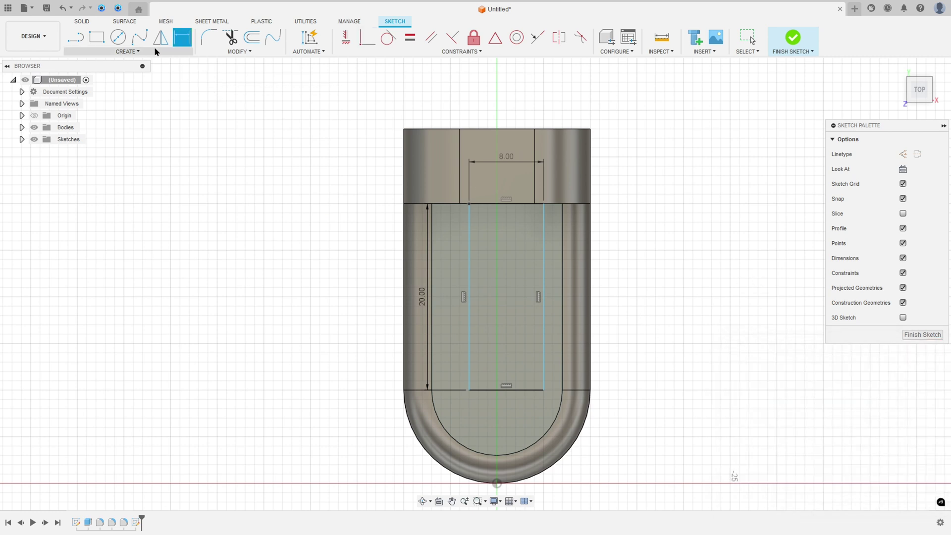
pyautogui.click(469, 378)
pyautogui.click(496, 483)
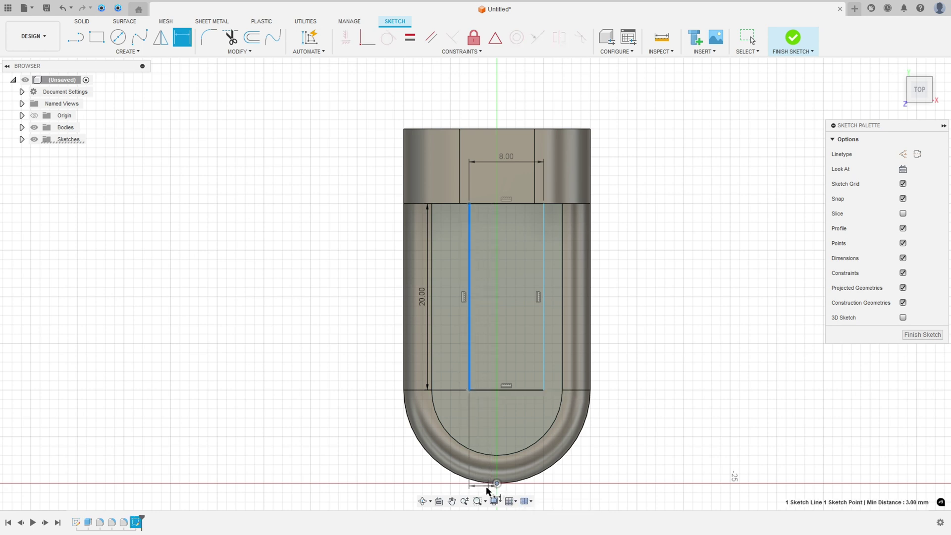
pyautogui.click(485, 494)
pyautogui.write('4')
pyautogui.press('Return')
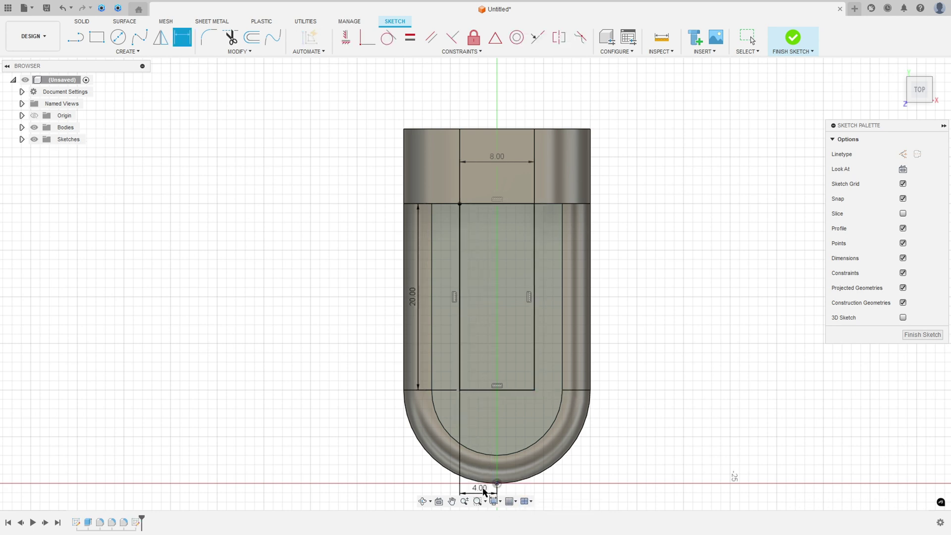
pyautogui.moveTo(631, 296); pyautogui.dragTo(641, 248, button='middle')
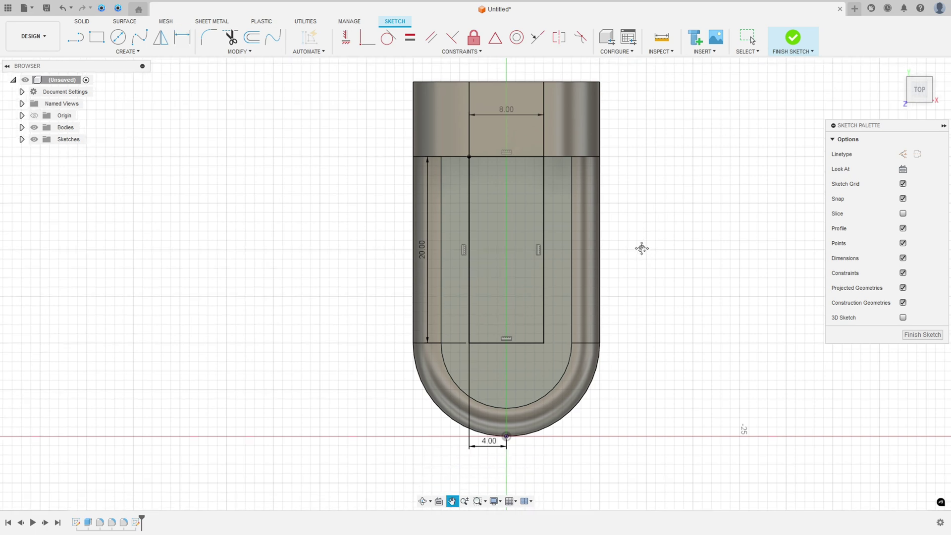
pyautogui.click(791, 38)
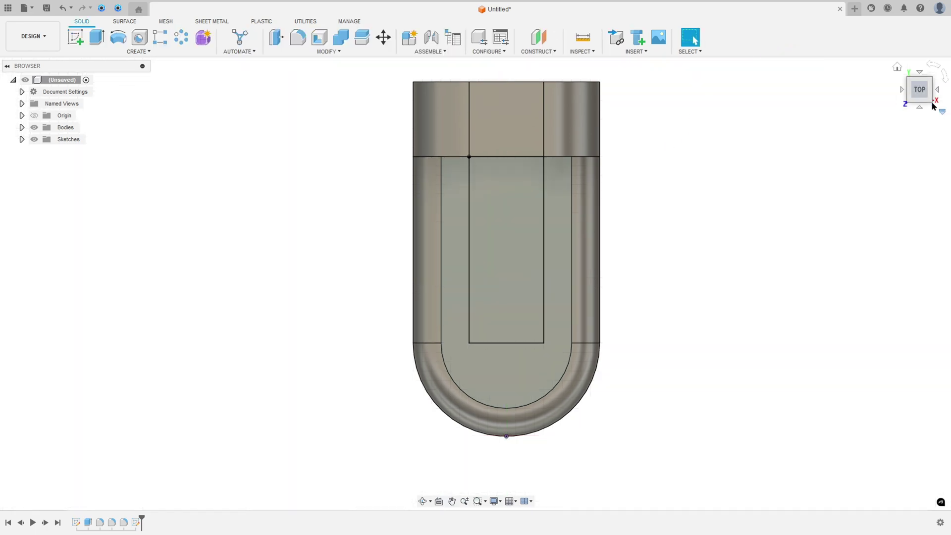
# Extrude the rectangle on the base's top face as a cut with extent All, flipped downward through the base.
pyautogui.click(898, 70)
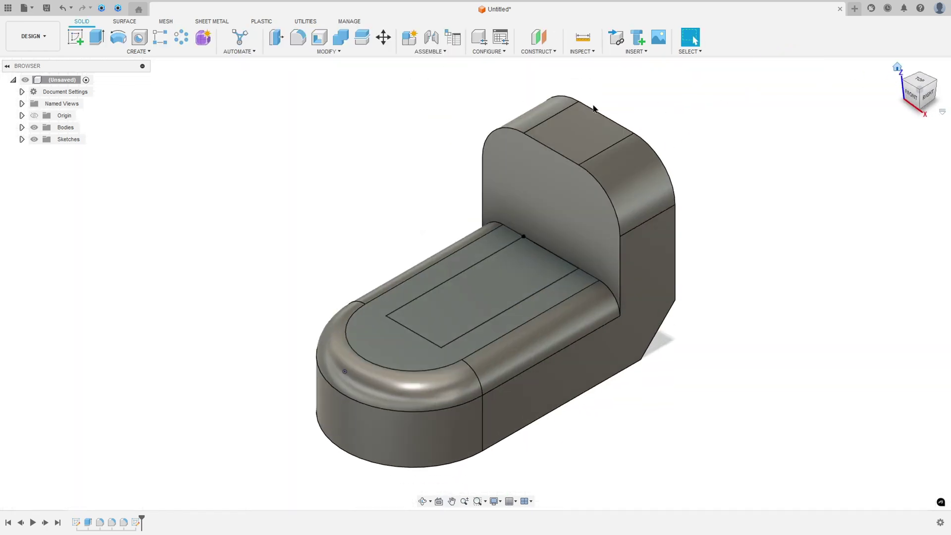
pyautogui.click(96, 45)
pyautogui.click(449, 312)
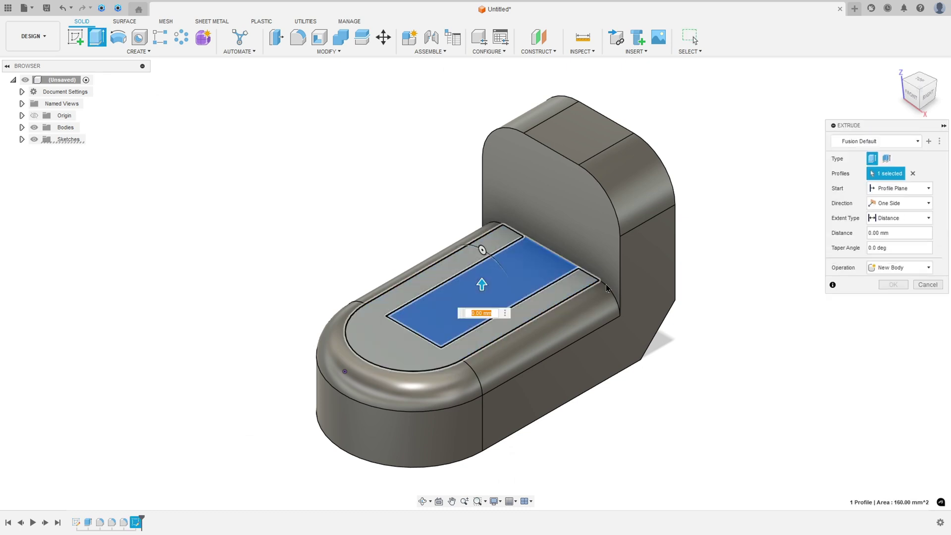
pyautogui.click(894, 268)
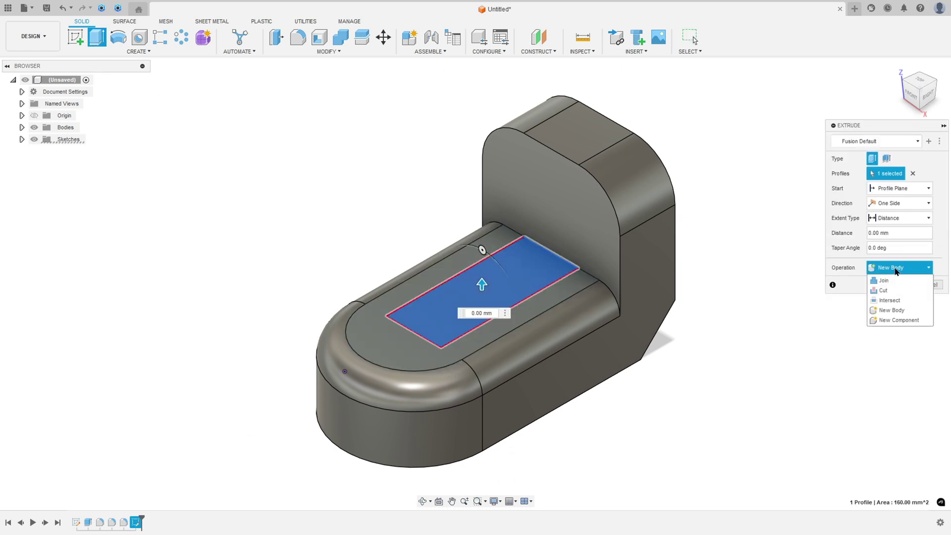
pyautogui.click(883, 292)
pyautogui.click(926, 218)
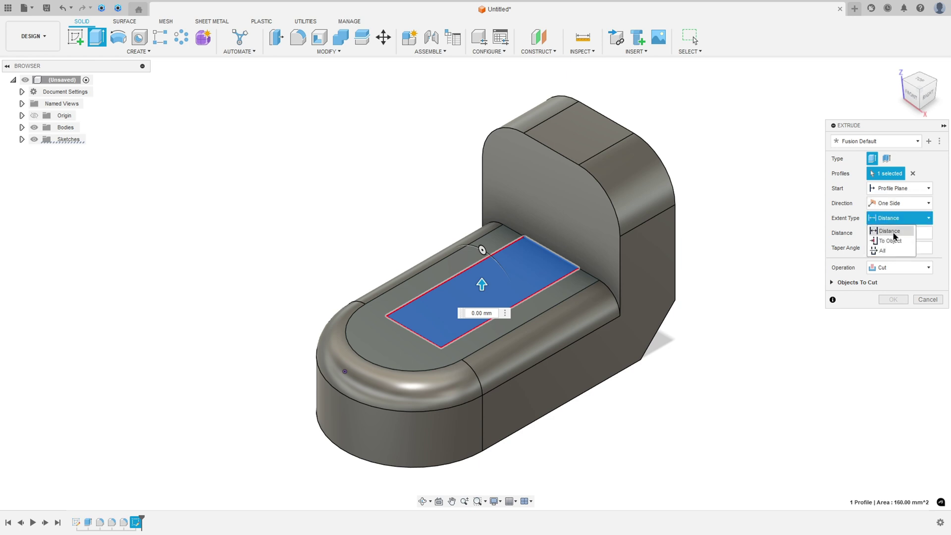
pyautogui.click(885, 251)
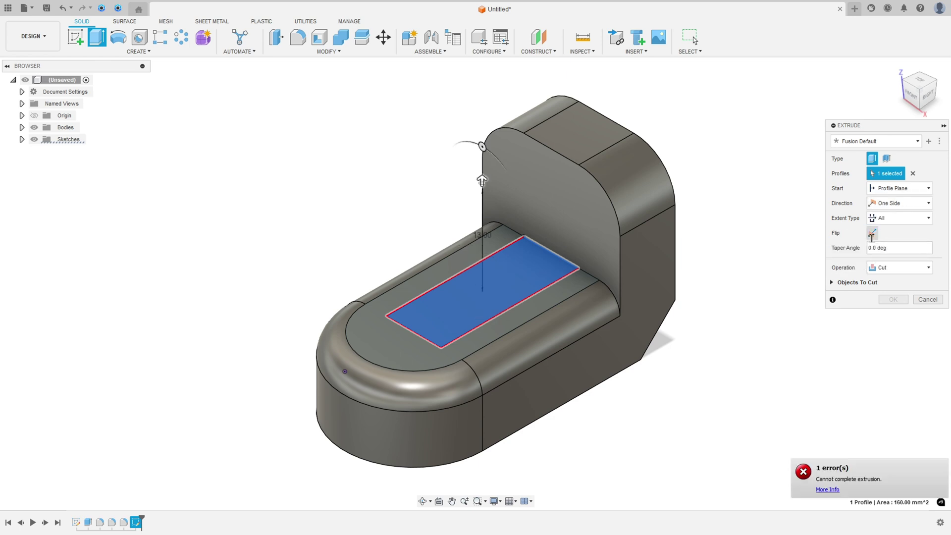
pyautogui.click(872, 234)
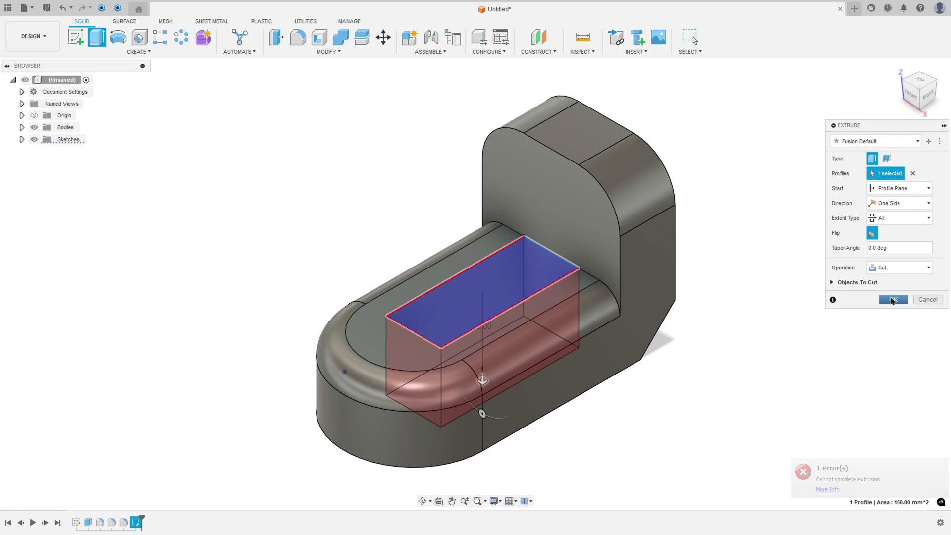
pyautogui.click(892, 299)
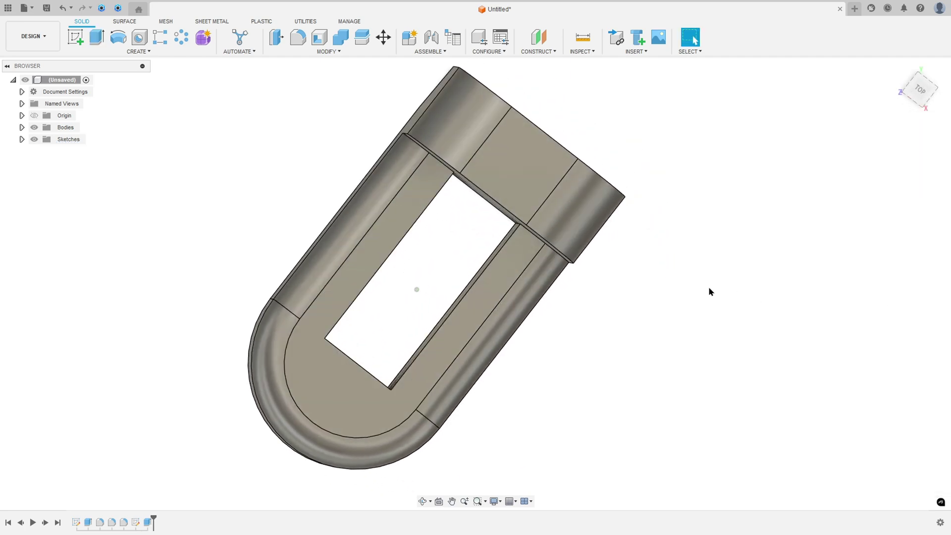
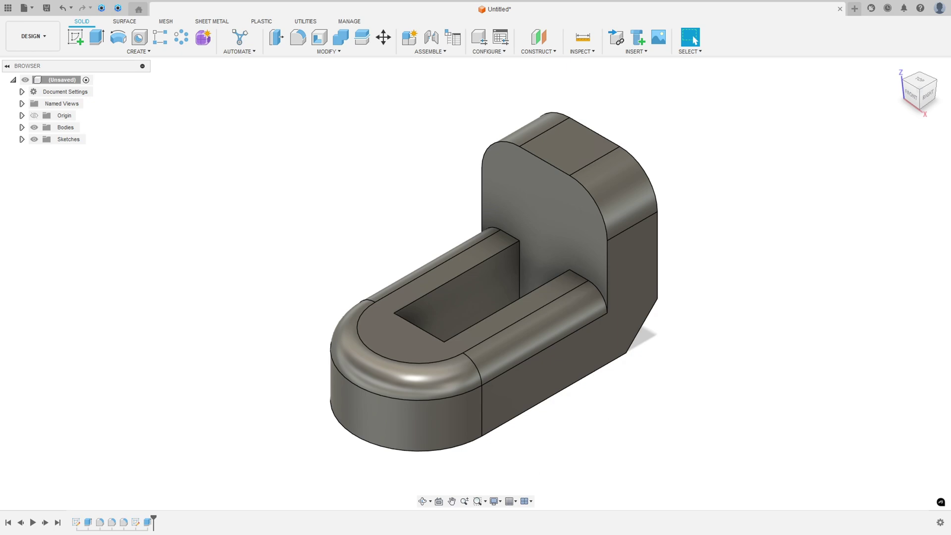
# Sketch a horizontal center-to-center slot on the upright wall's front face, with centres 8 mm apart and a width of 6 mm.
pyautogui.click(75, 37)
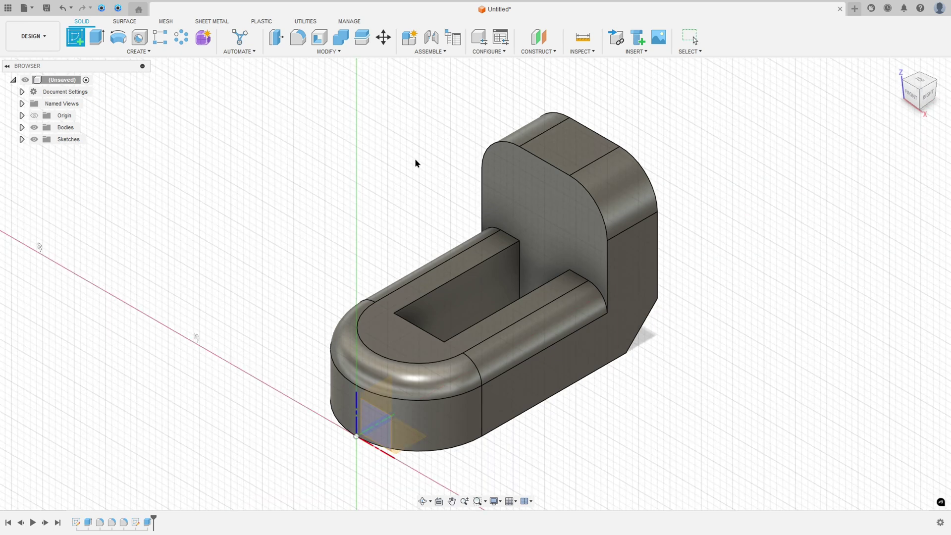
pyautogui.click(536, 197)
pyautogui.click(136, 52)
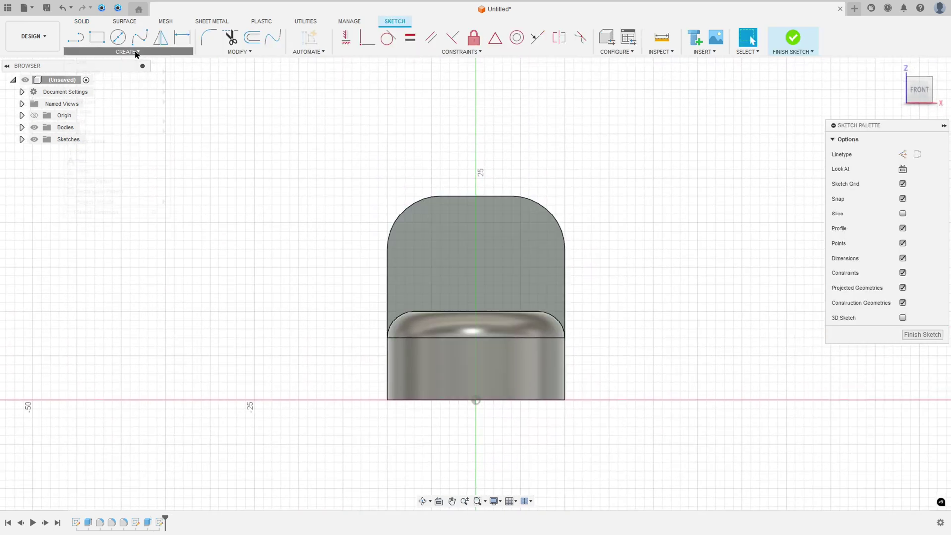
pyautogui.moveTo(116, 123)
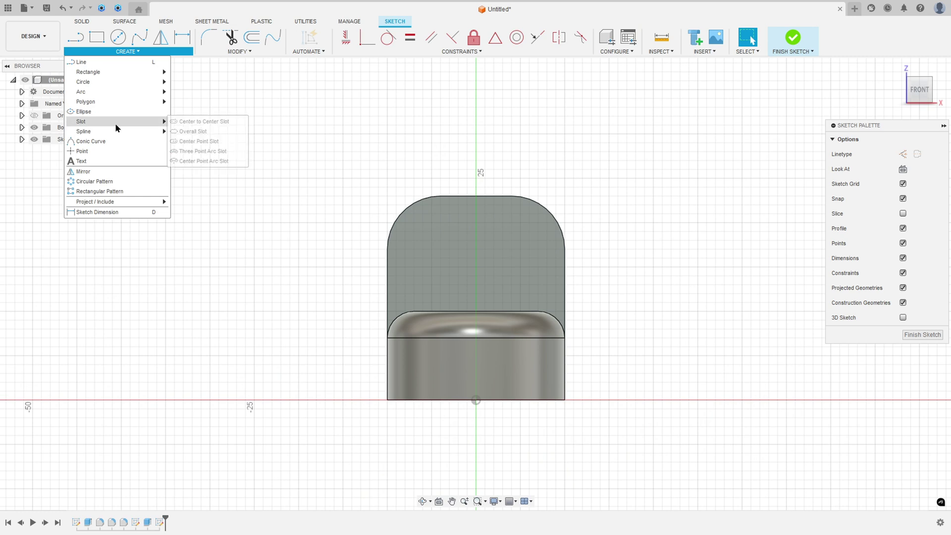
pyautogui.click(186, 122)
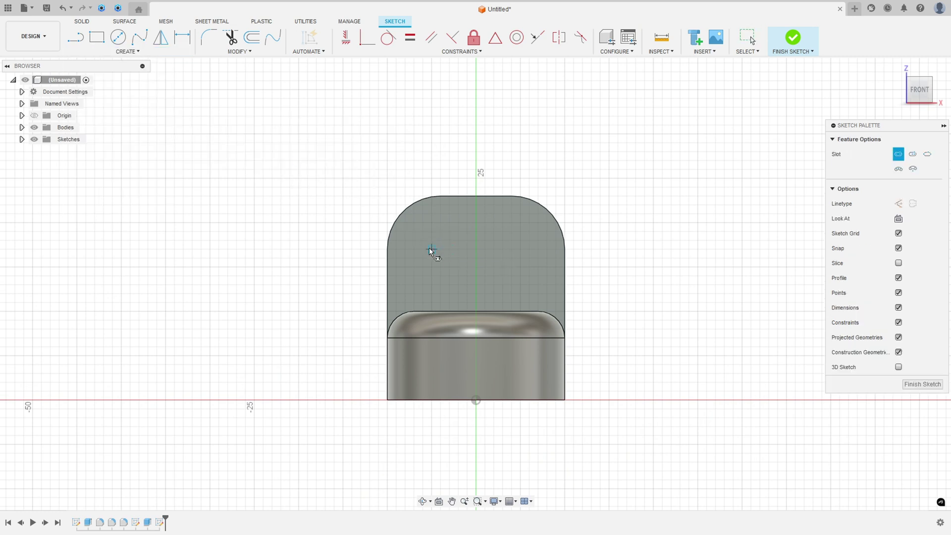
pyautogui.click(431, 248)
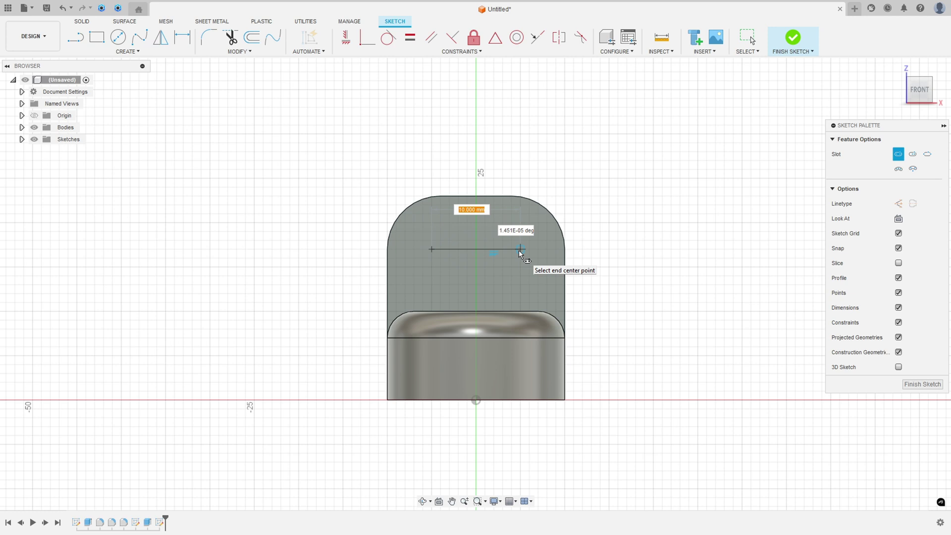
pyautogui.write('8')
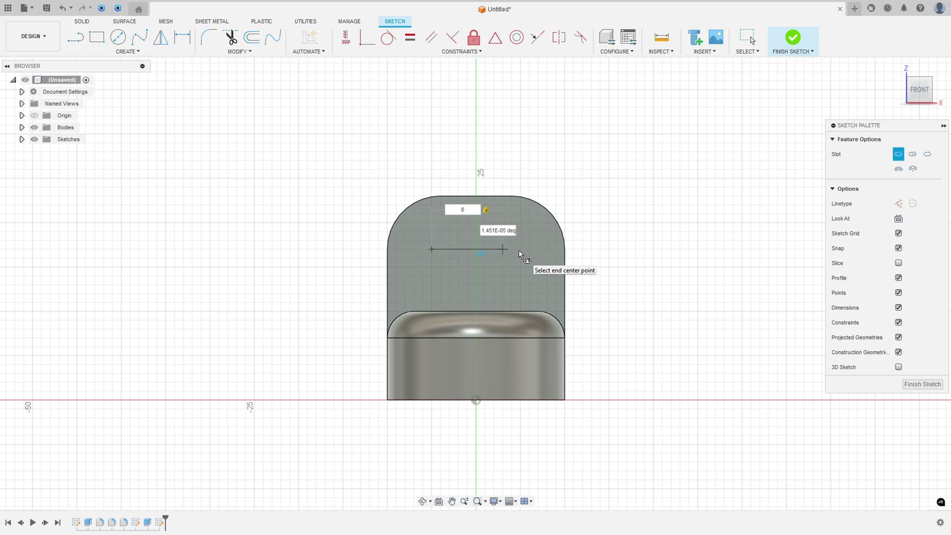
pyautogui.press('Return')
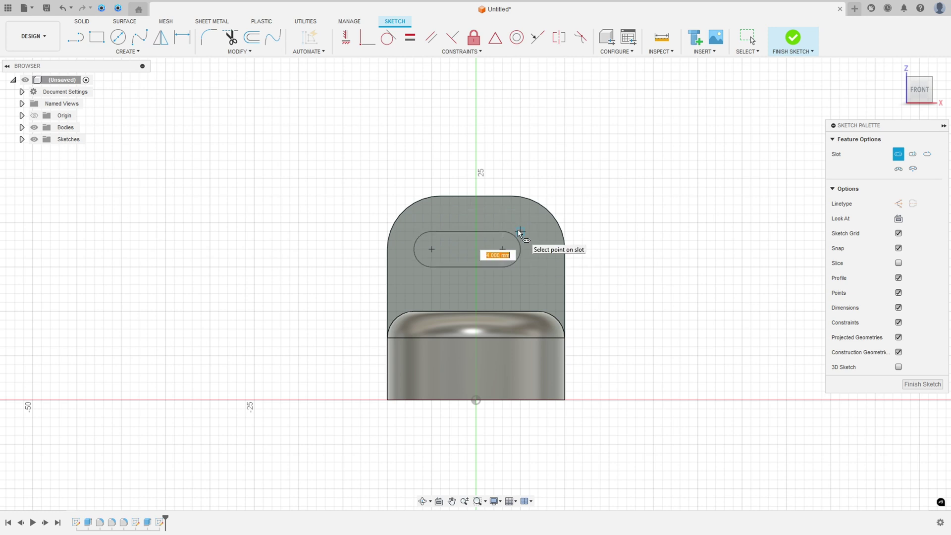
pyautogui.write('6')
pyautogui.press('Return')
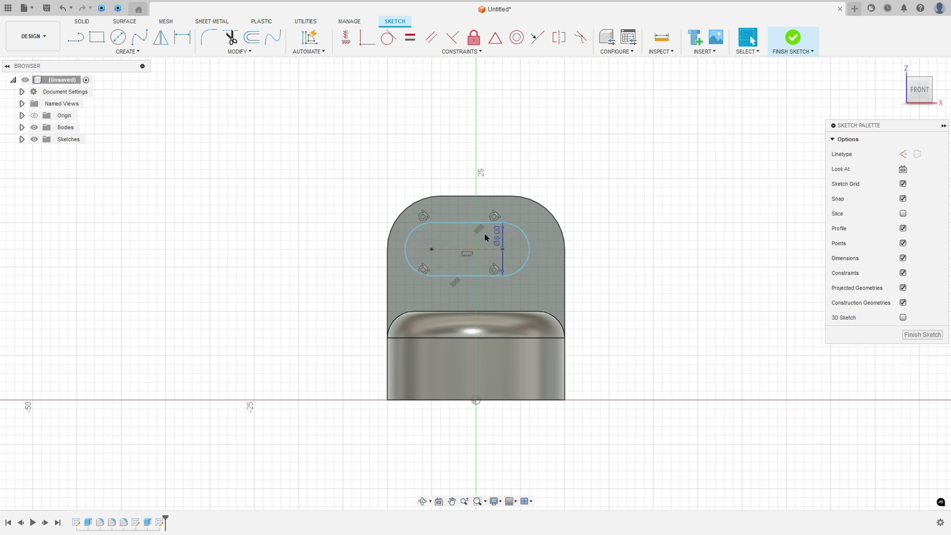
# Dimension the slot's centre-to-centre distance as 8 mm and its centreline height above the sketch origin as 17 mm.
pyautogui.click(183, 37)
pyautogui.click(461, 249)
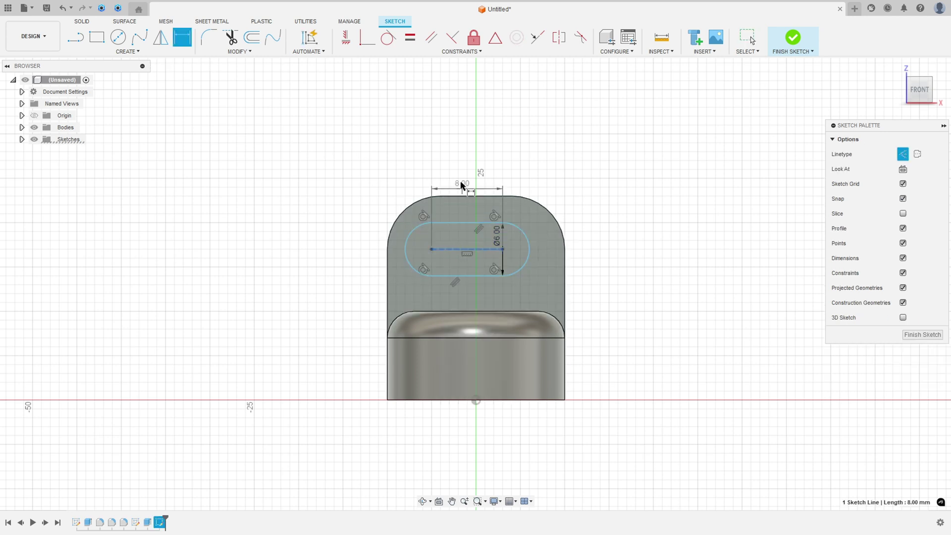
pyautogui.click(460, 176)
pyautogui.press('Return')
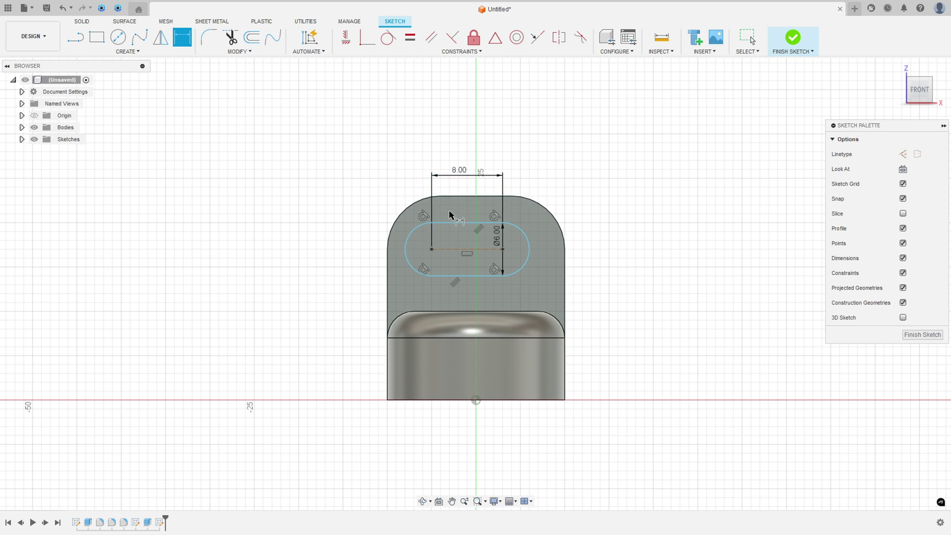
pyautogui.click(468, 252)
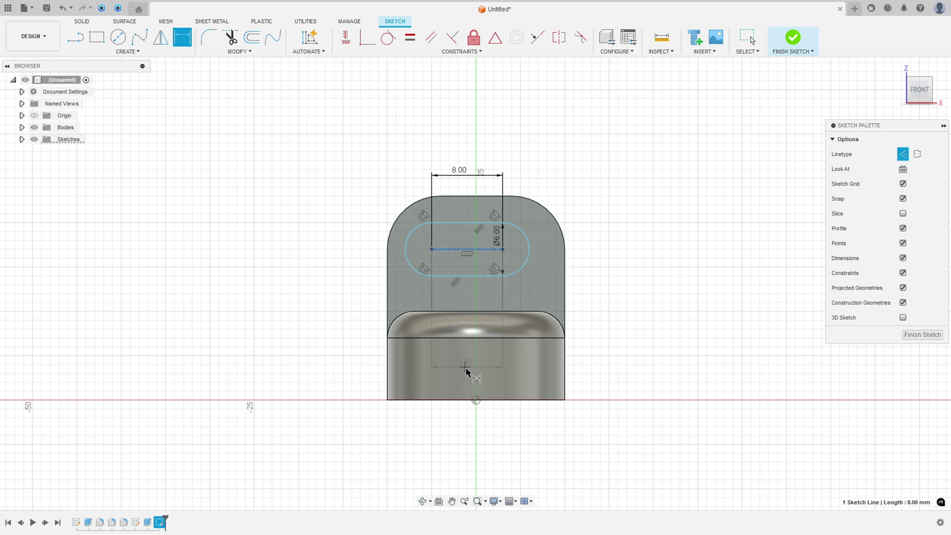
pyautogui.click(344, 329)
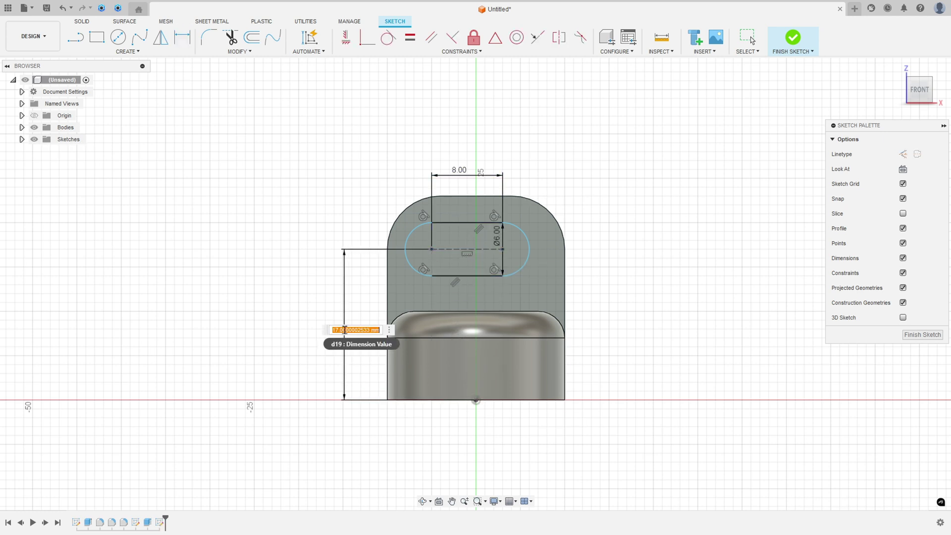
pyautogui.press('Return')
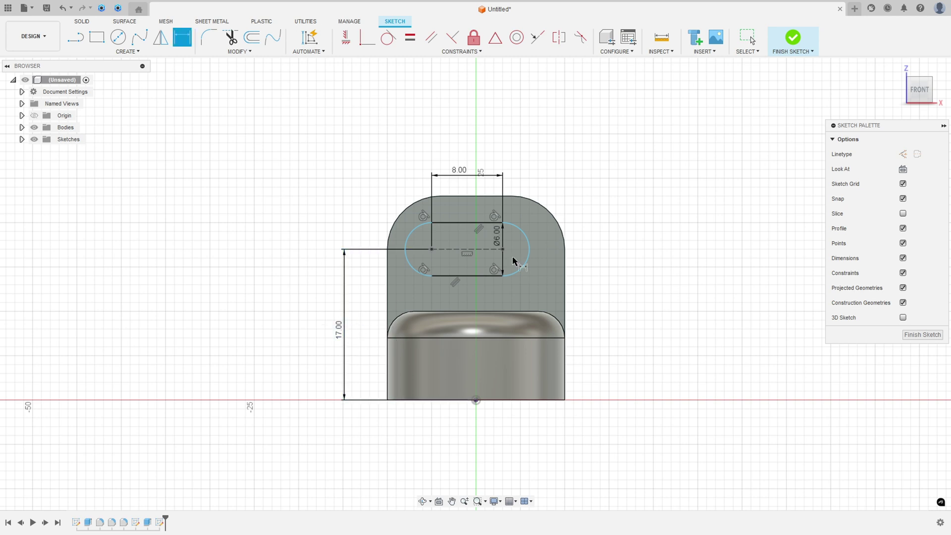
# Dimension the slot's left centre point 4 mm horizontally from the sketch origin to centre the slot, and finish the sketch.
pyautogui.click(431, 249)
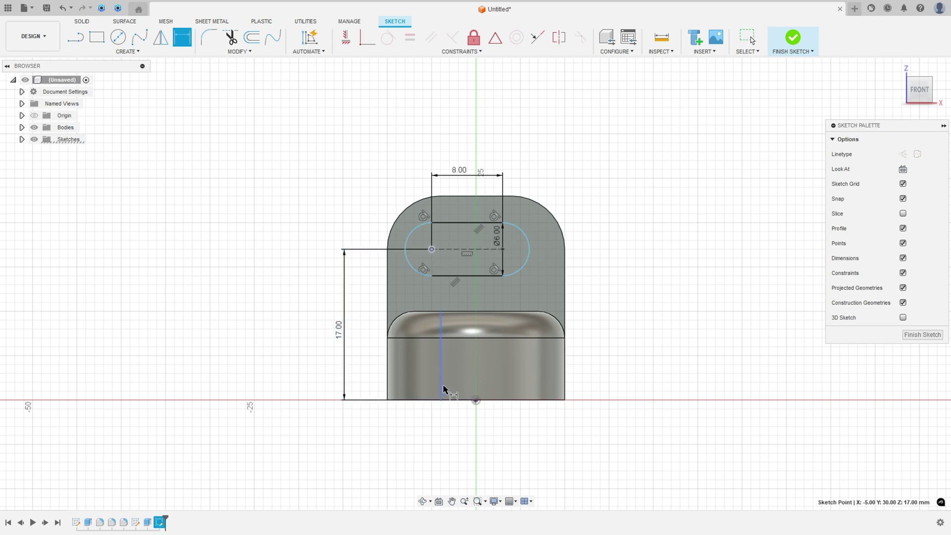
pyautogui.click(476, 401)
pyautogui.click(455, 438)
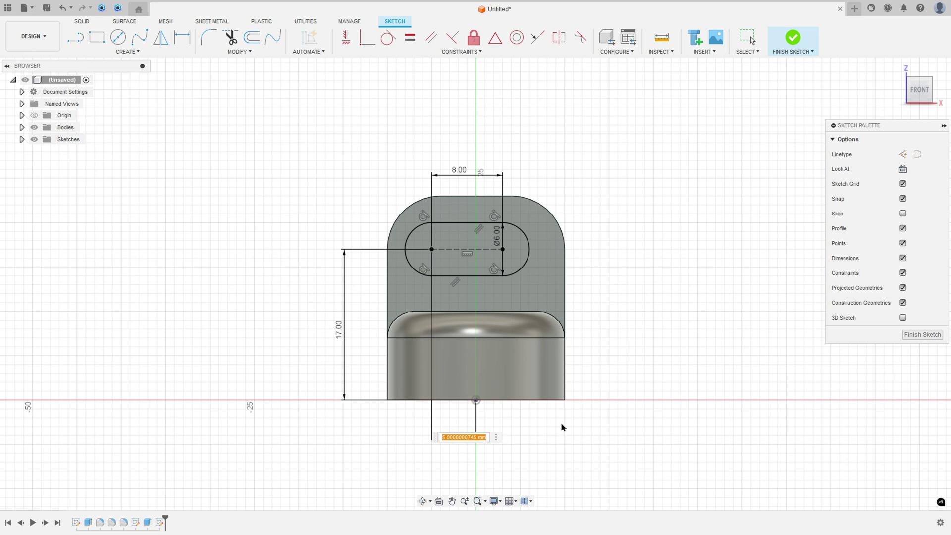
pyautogui.write('4')
pyautogui.press('Return')
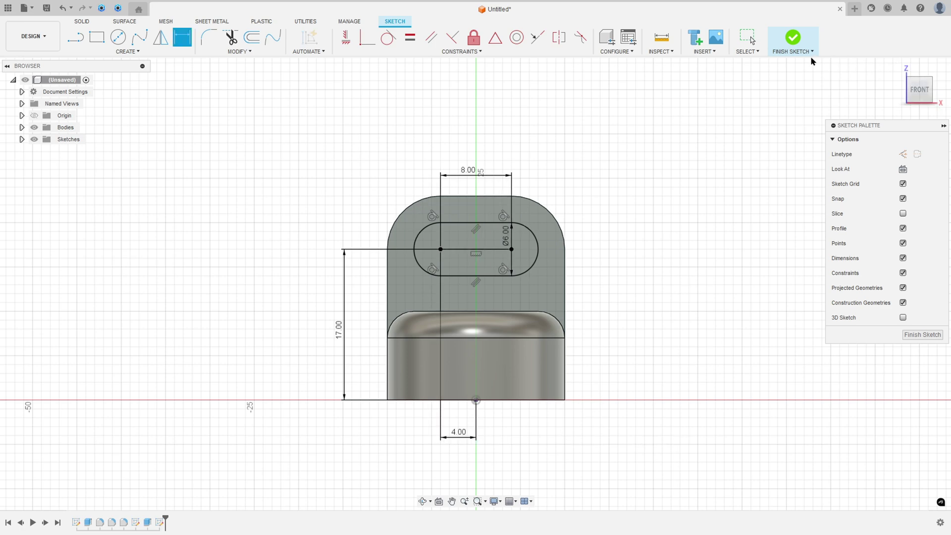
pyautogui.click(798, 44)
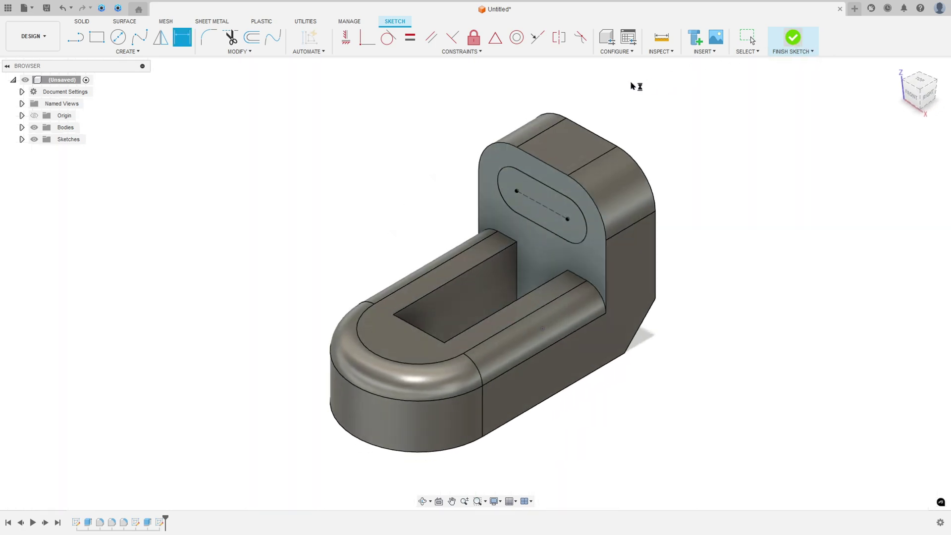
# Extrude the slot profile as a cut with extent All, and edit the feature to flip its direction through the upright wall.
pyautogui.click(97, 41)
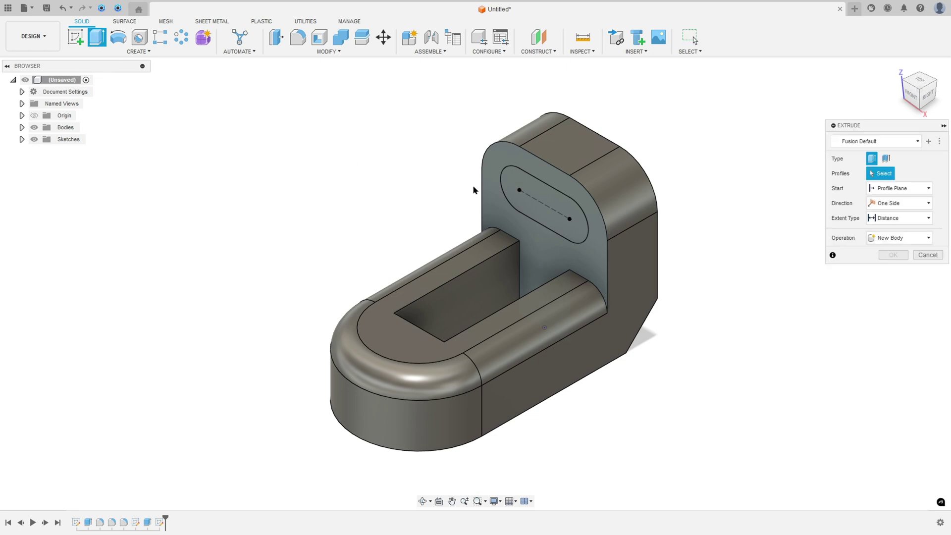
pyautogui.click(526, 200)
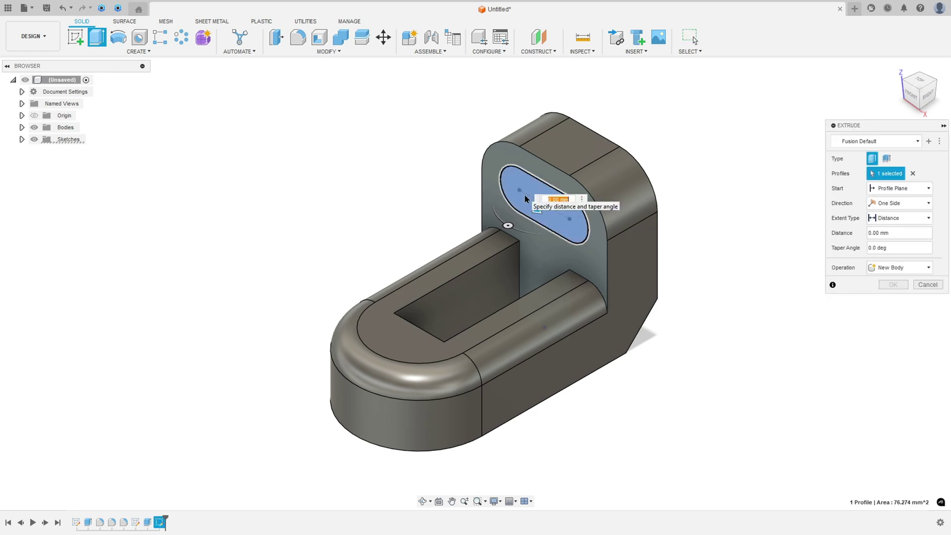
pyautogui.click(899, 218)
pyautogui.click(884, 251)
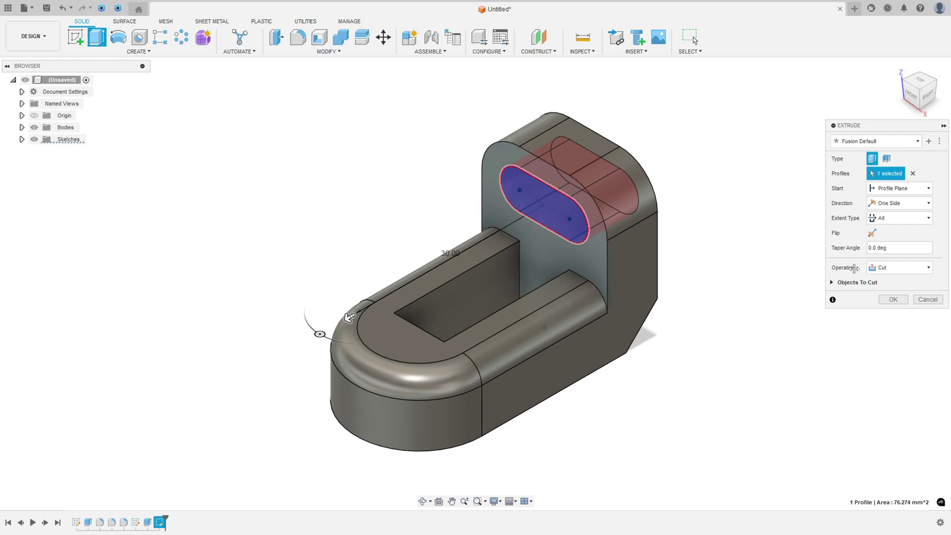
pyautogui.click(893, 300)
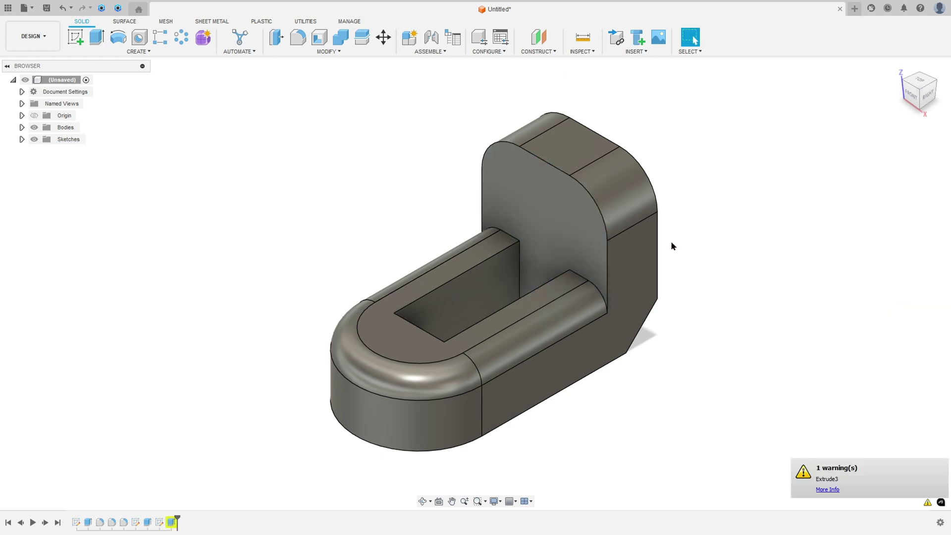
pyautogui.doubleClick(172, 521)
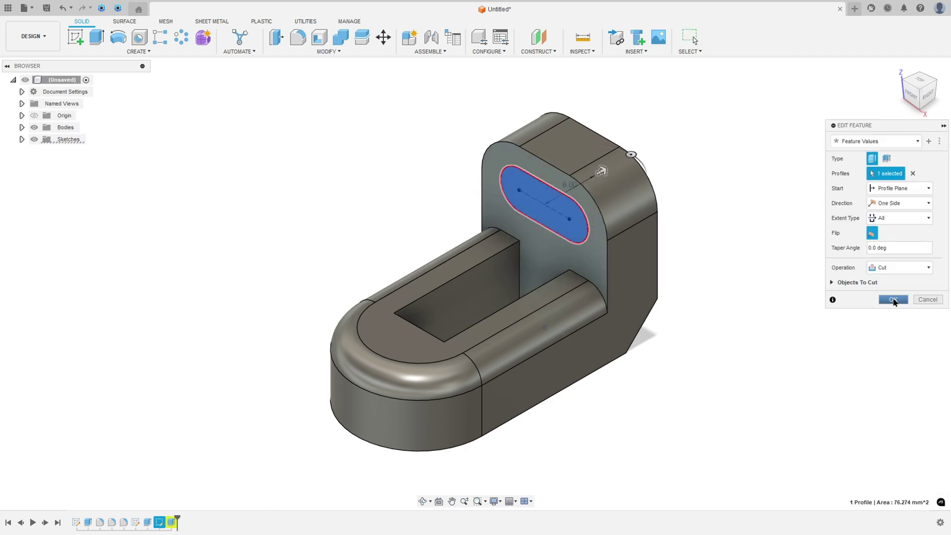
pyautogui.click(893, 299)
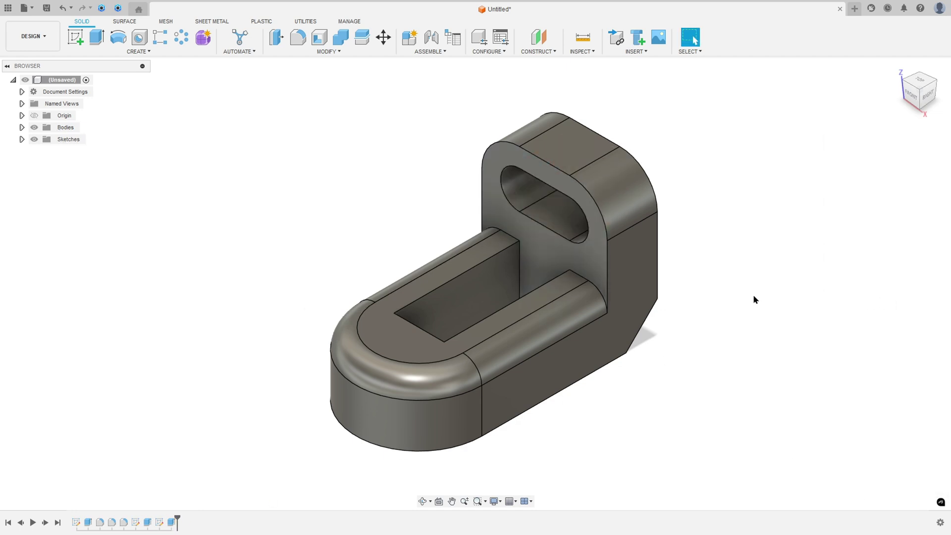
# Create a component from the finished solid body.
pyautogui.press('F6')
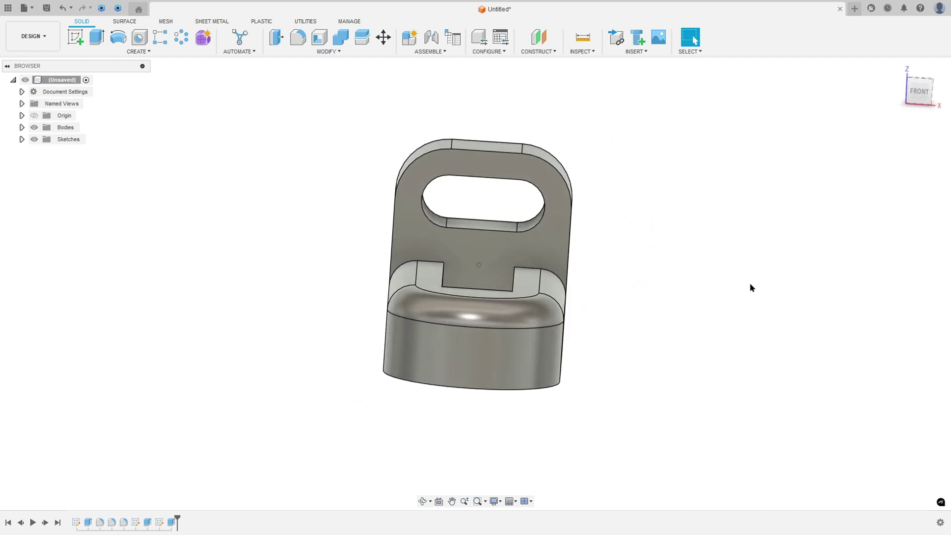
pyautogui.press('F6')
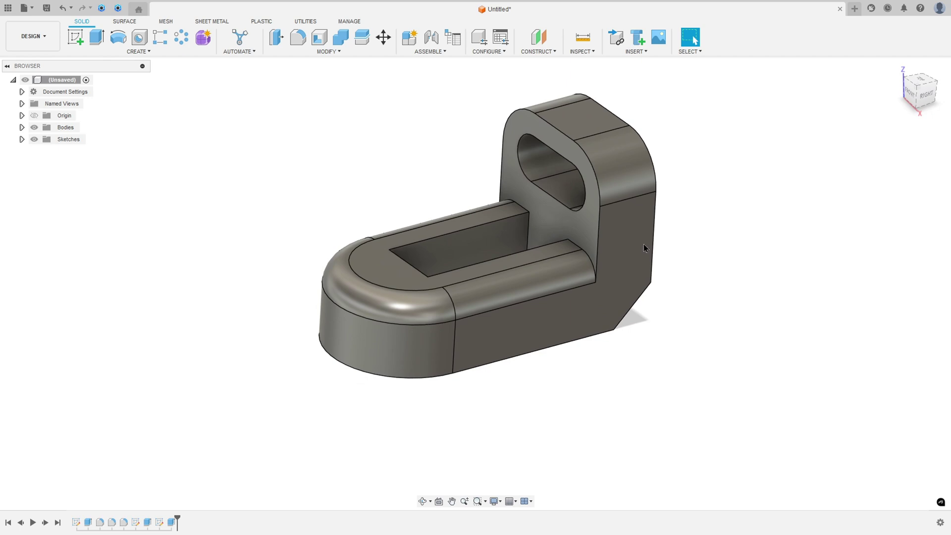
pyautogui.click(22, 128)
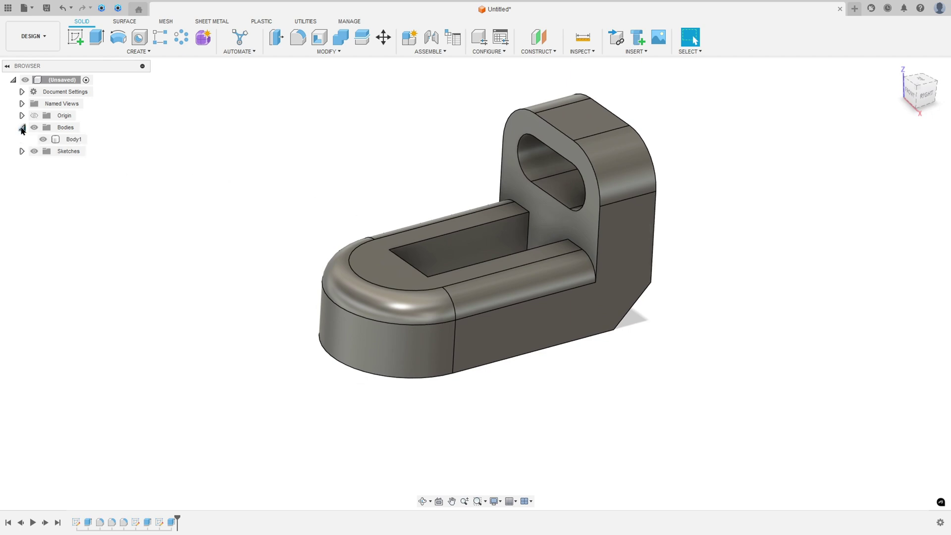
pyautogui.rightClick(70, 141)
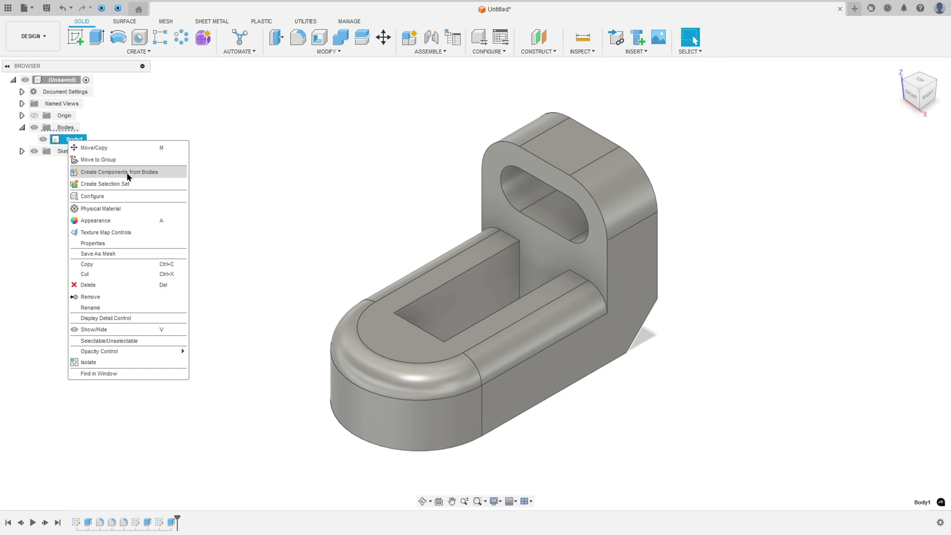
pyautogui.click(127, 172)
# Rename the new component as Part 1 and clear the selection.
pyautogui.rightClick(70, 140)
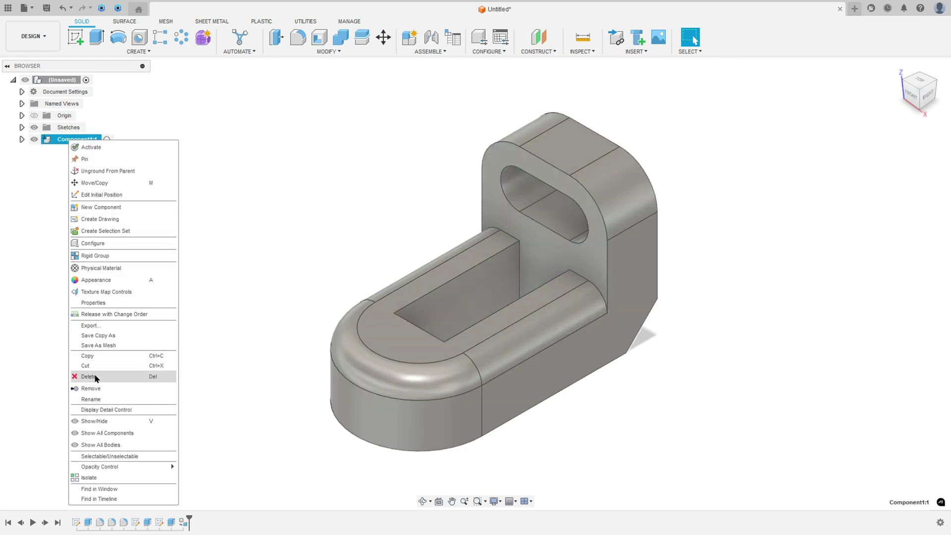
pyautogui.click(104, 399)
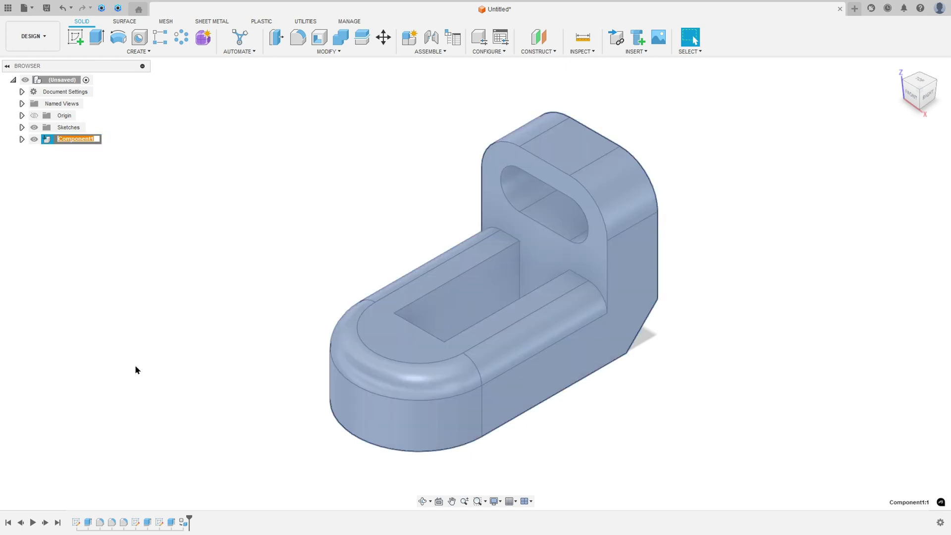
pyautogui.write('Part 1')
pyautogui.press('Return')
pyautogui.click(186, 190)
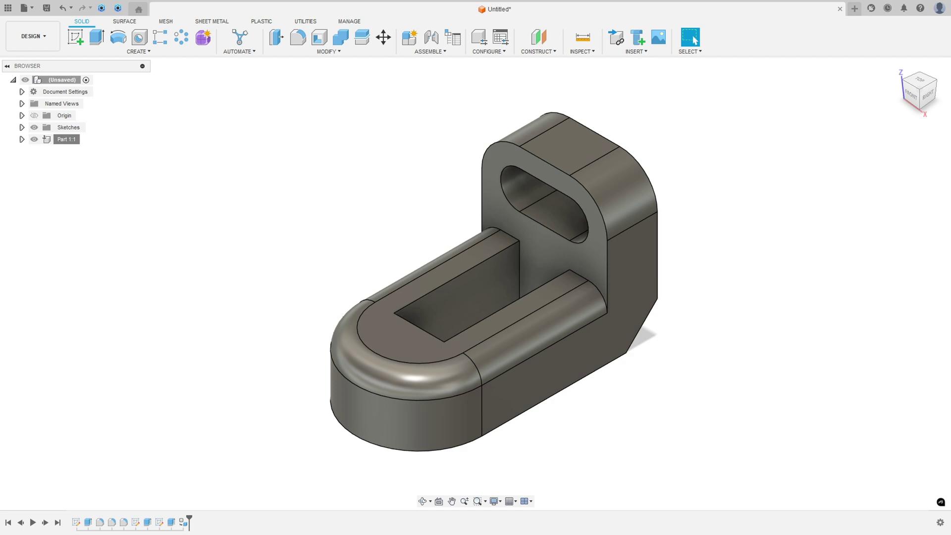
# Switch to the PDF drawing, mark part 2's front view with an arrow, and strike through its number balloon.
pyautogui.hotkey('alt', 'Tab')
pyautogui.scroll(-5, 372, 212)
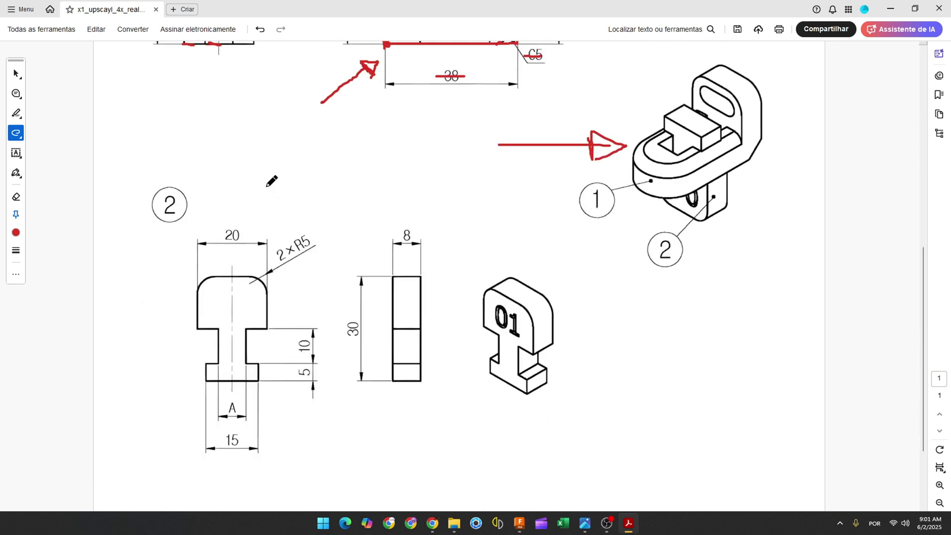
pyautogui.scroll(-3, 272, 181)
pyautogui.scroll(2, 273, 173)
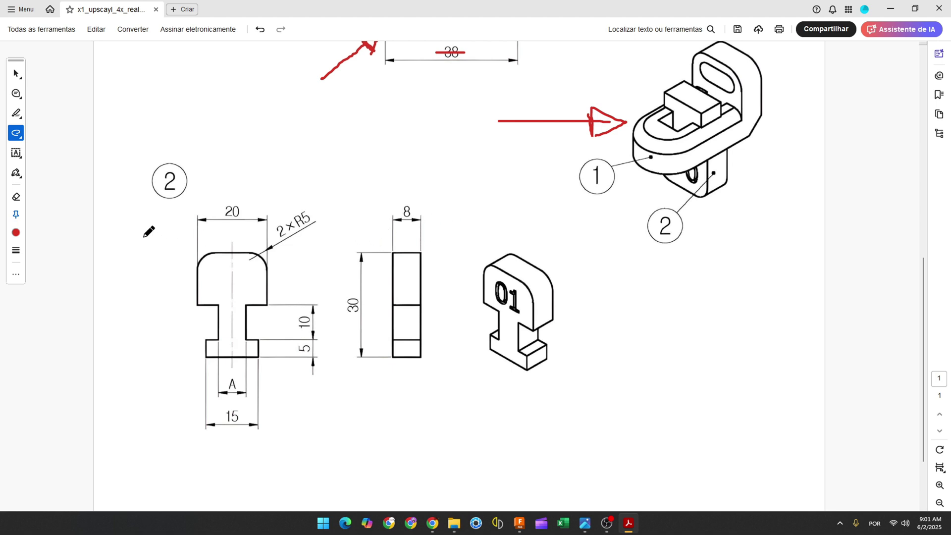
pyautogui.moveTo(143, 237)
pyautogui.mouseDown()
pyautogui.moveTo(176, 280)
pyautogui.moveTo(179, 260)
pyautogui.moveTo(163, 268)
pyautogui.moveTo(178, 281)
pyautogui.mouseUp()
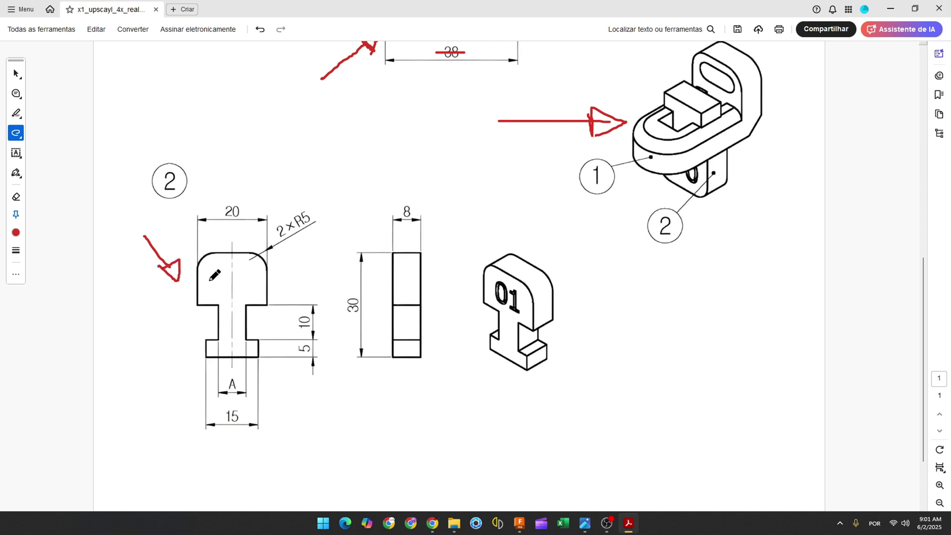
pyautogui.moveTo(140, 195); pyautogui.dragTo(204, 169)
# Return to Fusion, hide the Part 1 component, and start a new sketch on the front origin plane.
pyautogui.click(519, 523)
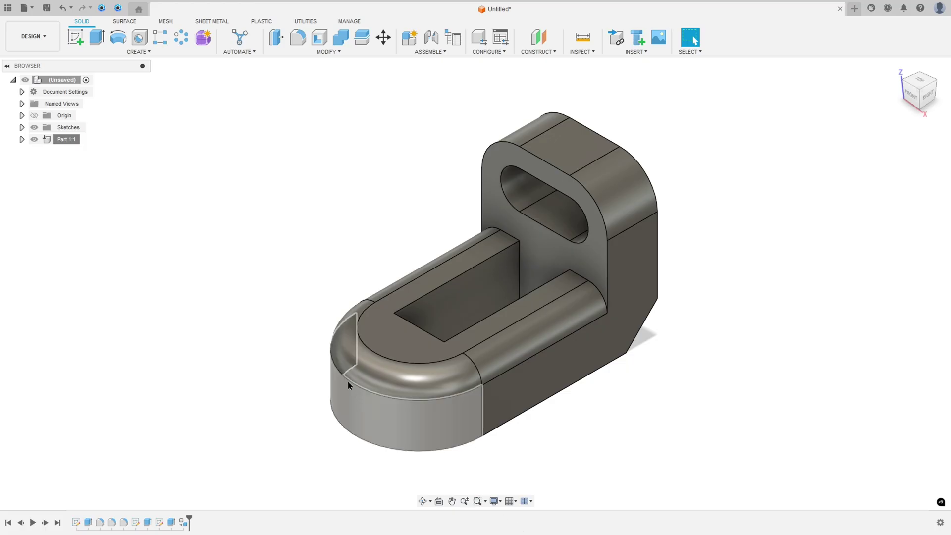
pyautogui.click(34, 139)
pyautogui.click(76, 37)
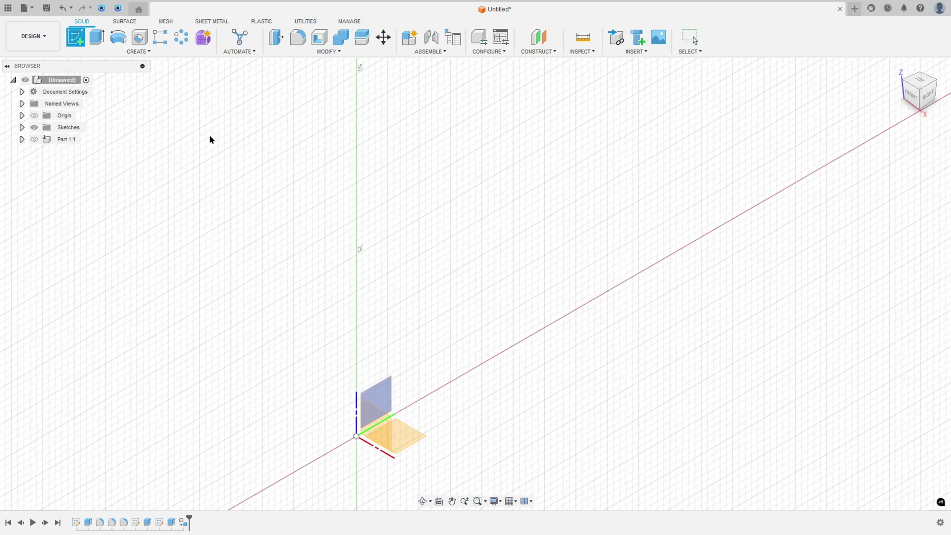
pyautogui.click(373, 424)
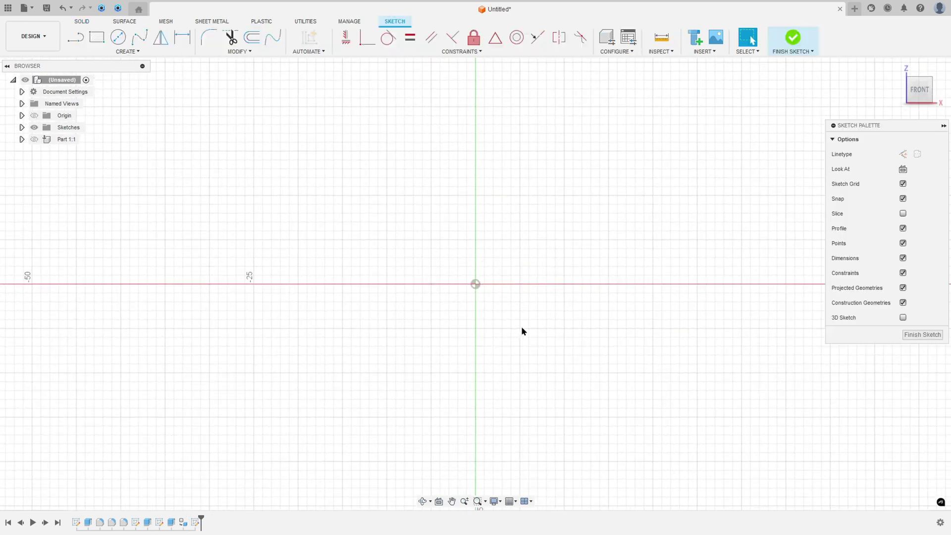
# In the PDF drawing, mark part 2's centreline on the front view and strike out the 30 height dimension.
pyautogui.hotkey('alt', 'Tab')
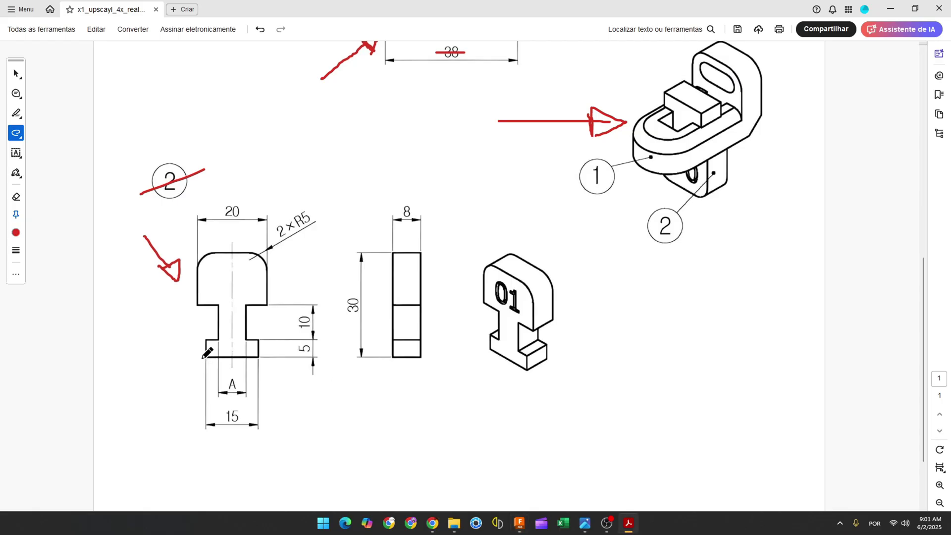
pyautogui.click(231, 357)
pyautogui.moveTo(231, 357); pyautogui.dragTo(232, 251)
pyautogui.moveTo(352, 292); pyautogui.dragTo(356, 315)
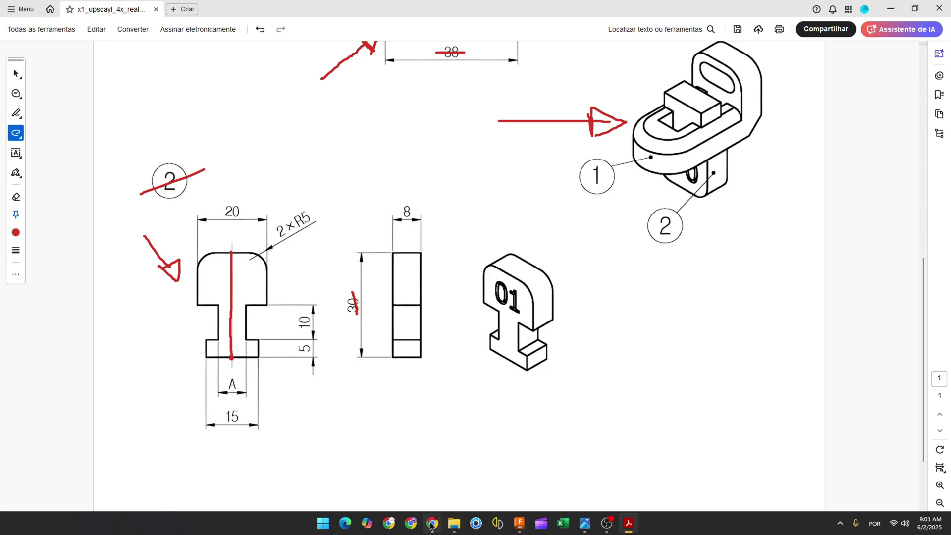
# Back in Fusion, sketch a vertical construction line 30 mm long upward from the sketch origin.
pyautogui.click(519, 523)
pyautogui.click(76, 44)
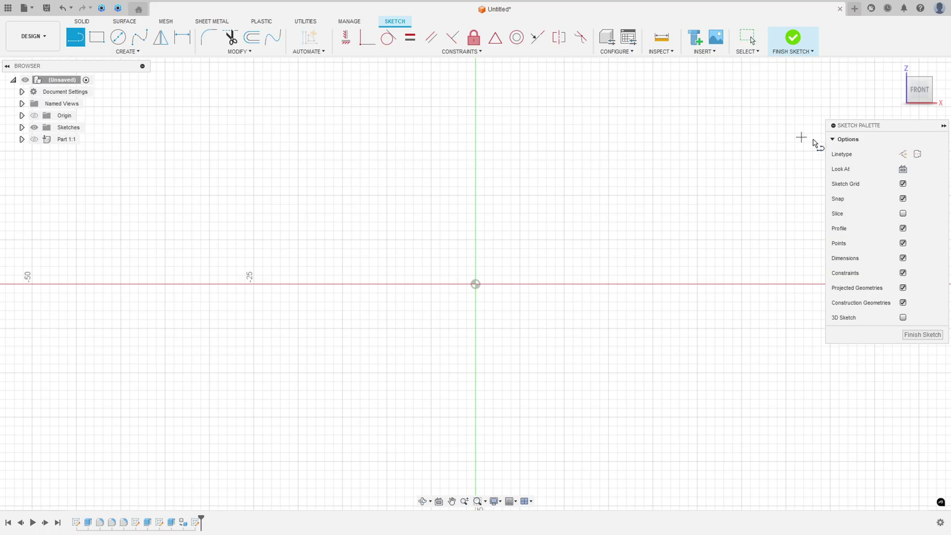
pyautogui.click(903, 154)
pyautogui.click(476, 284)
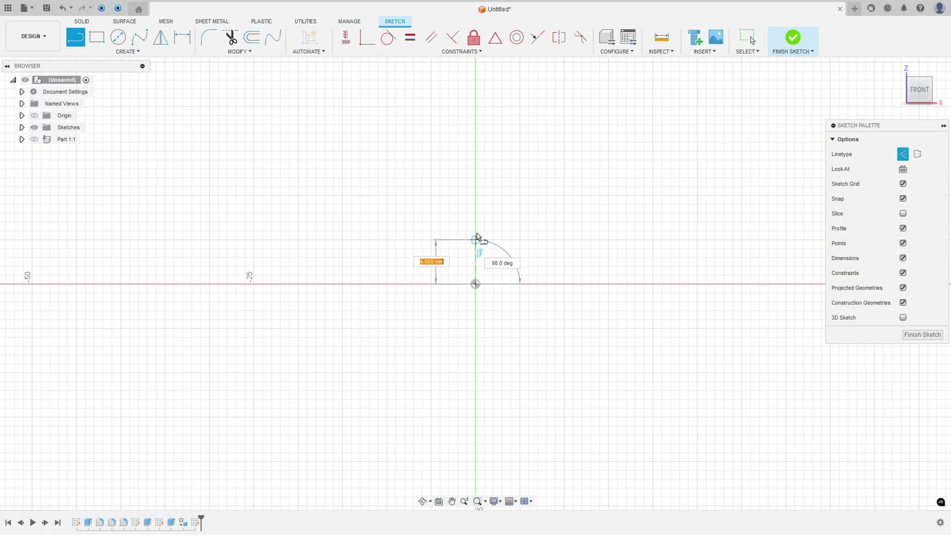
pyautogui.write('30')
pyautogui.press('Return')
pyautogui.press('Escape')
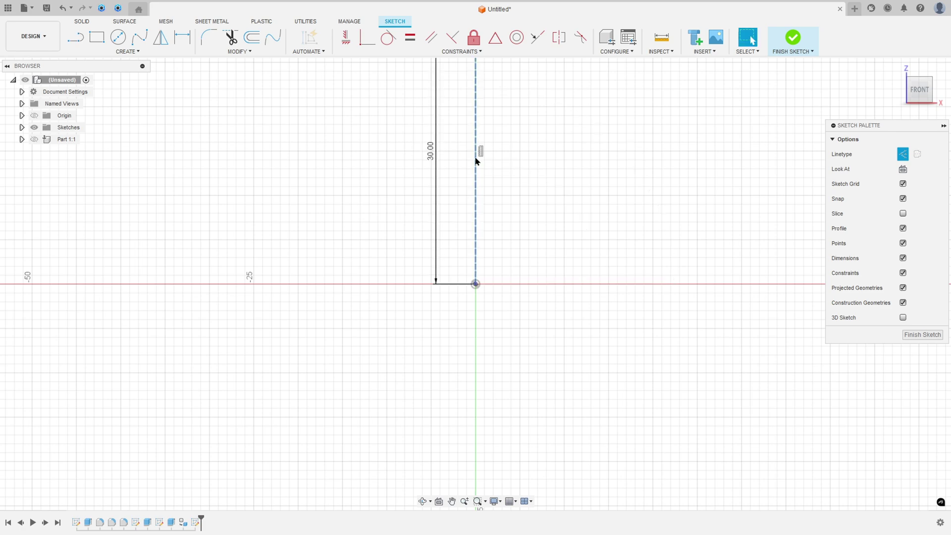
pyautogui.moveTo(498, 131)
pyautogui.mouseDown(button='middle')
pyautogui.moveTo(440, 315)
pyautogui.moveTo(478, 272)
pyautogui.mouseUp(button='middle')
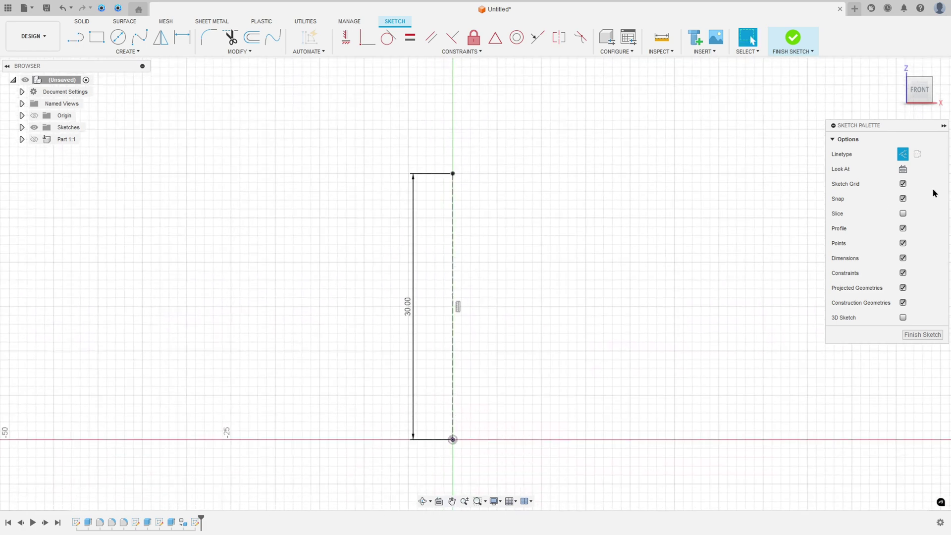
# In the PDF drawing, trace the right half of part 2's head, strike out 2×R5 and 20, and note the half width 10.
pyautogui.hotkey('alt', 'Tab')
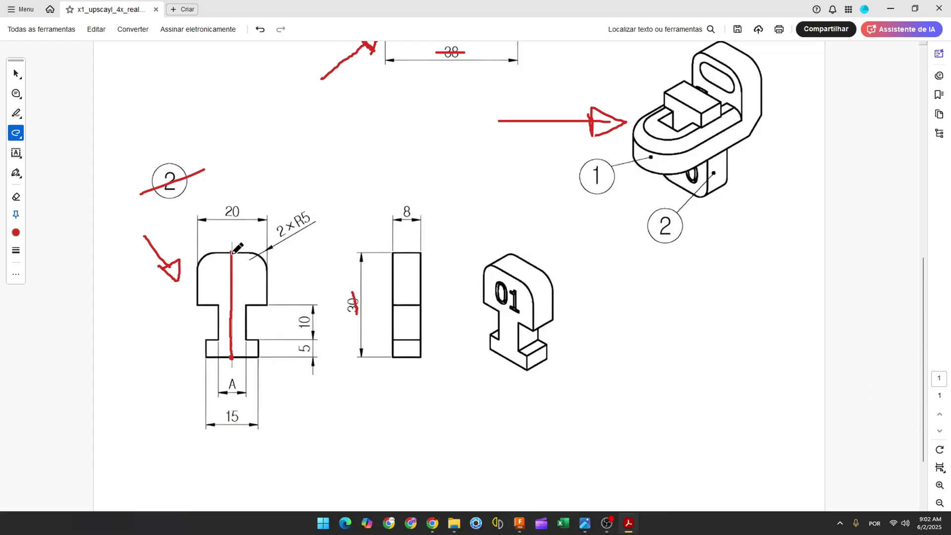
pyautogui.moveTo(240, 252); pyautogui.dragTo(268, 267)
pyautogui.moveTo(281, 234); pyautogui.dragTo(312, 215)
pyautogui.moveTo(268, 266); pyautogui.dragTo(268, 306)
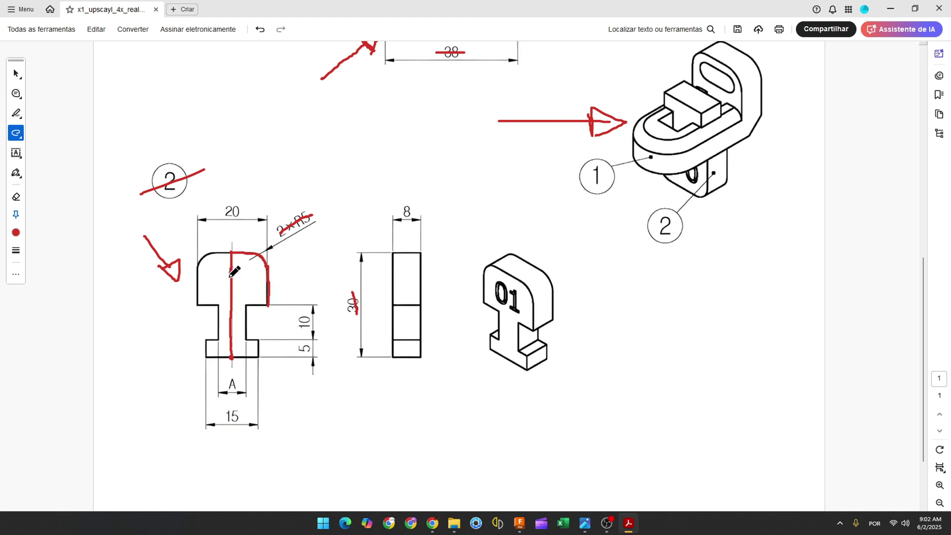
pyautogui.moveTo(221, 212)
pyautogui.mouseDown()
pyautogui.moveTo(242, 210)
pyautogui.moveTo(255, 188)
pyautogui.mouseUp()
# Back in Fusion, sketch a horizontal solid line rightward from the centreline's upper end, an arc of about 6.5 mm radius, and a vertical line downward.
pyautogui.click(519, 523)
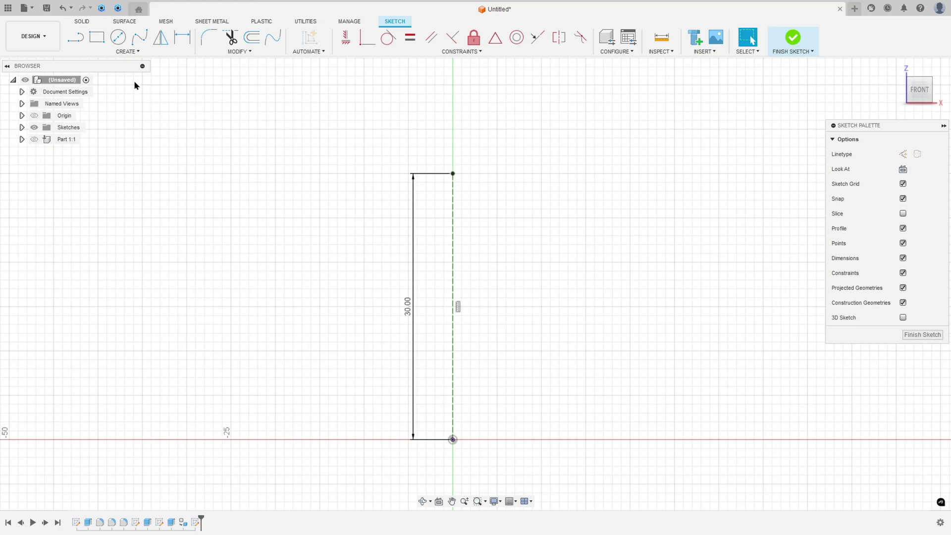
pyautogui.press('l')
pyautogui.click(453, 173)
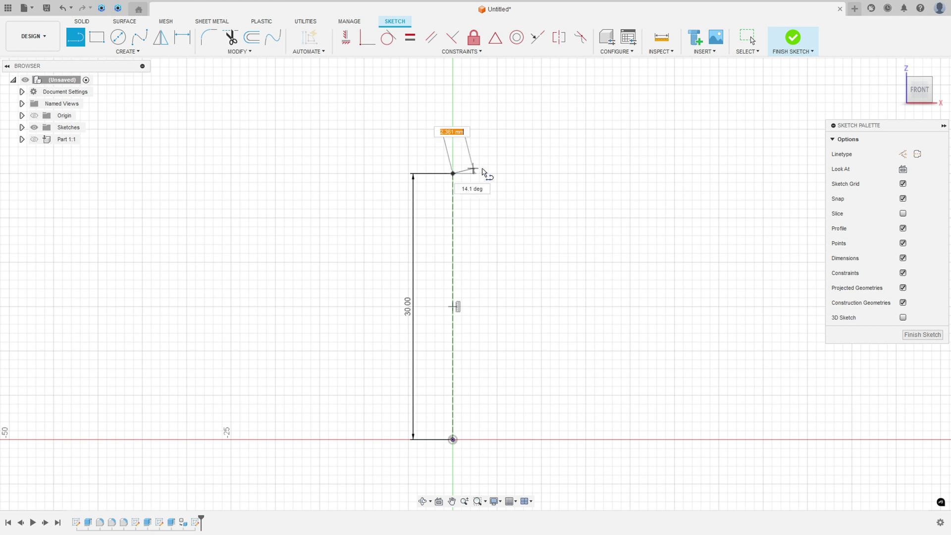
pyautogui.click(520, 174)
pyautogui.moveTo(520, 173); pyautogui.dragTo(576, 227)
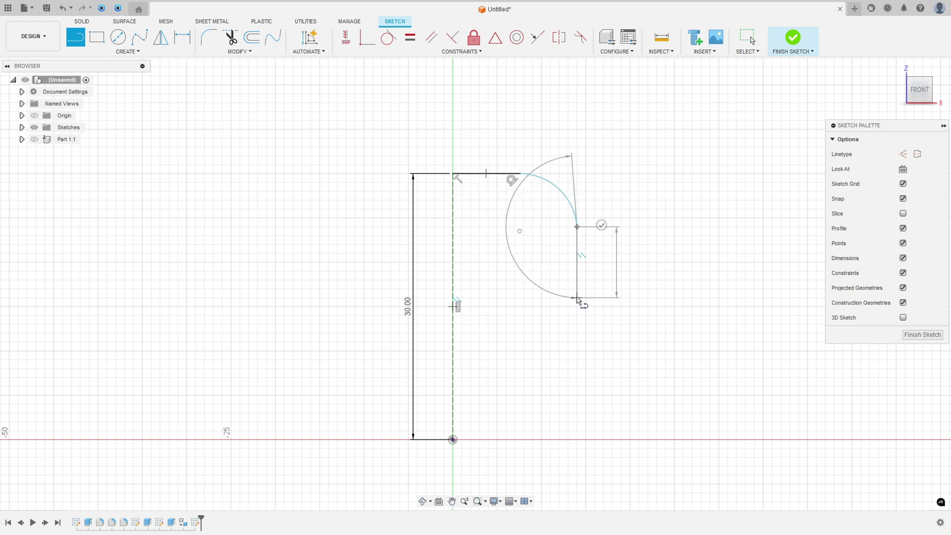
pyautogui.click(577, 298)
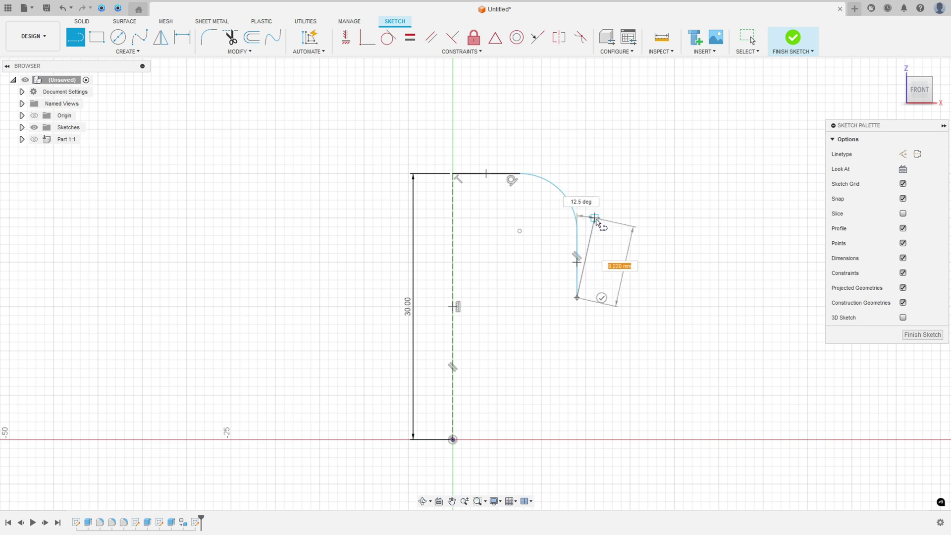
pyautogui.press('Escape')
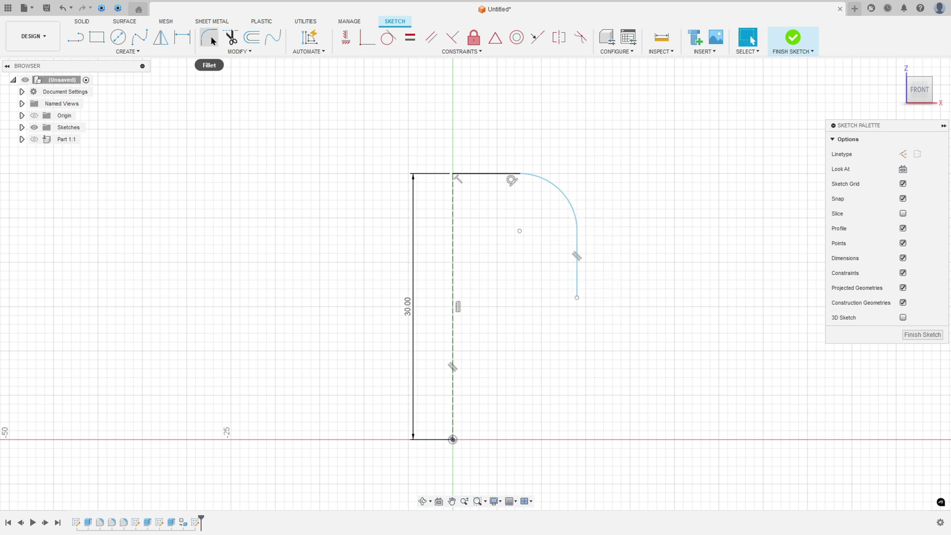
# Apply a tangent constraint between the corner arc and the vertical side line.
pyautogui.click(388, 37)
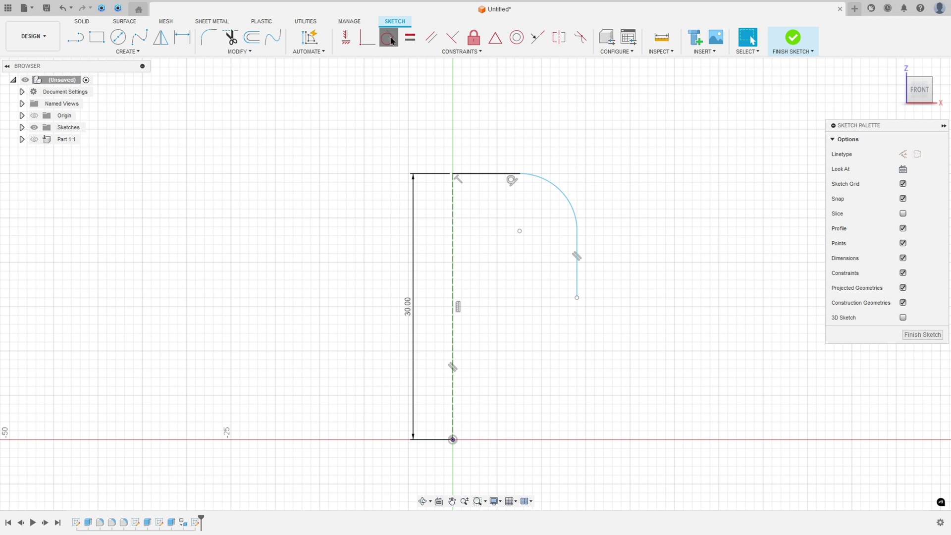
pyautogui.click(577, 237)
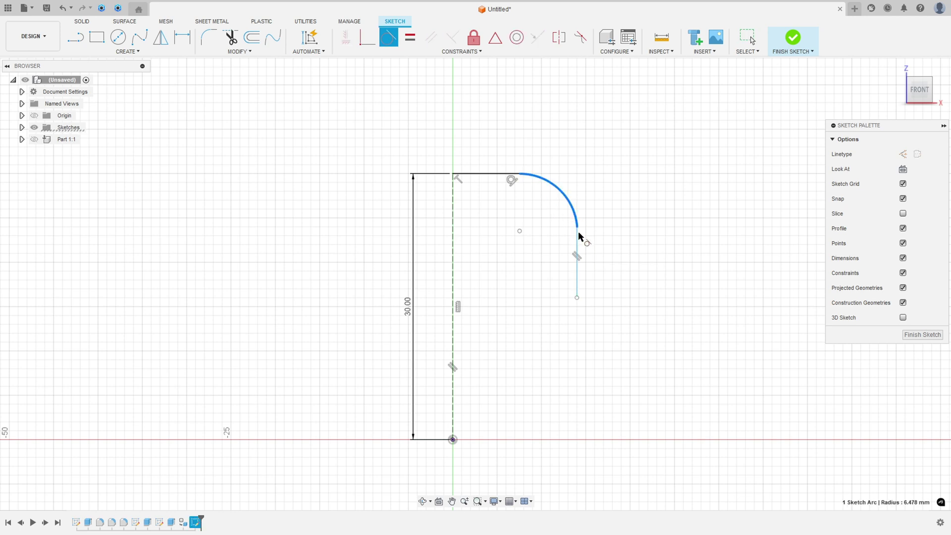
pyautogui.click(577, 237)
# Dimension the horizontal distance between the construction centreline and the vertical side line as 10 mm.
pyautogui.click(182, 37)
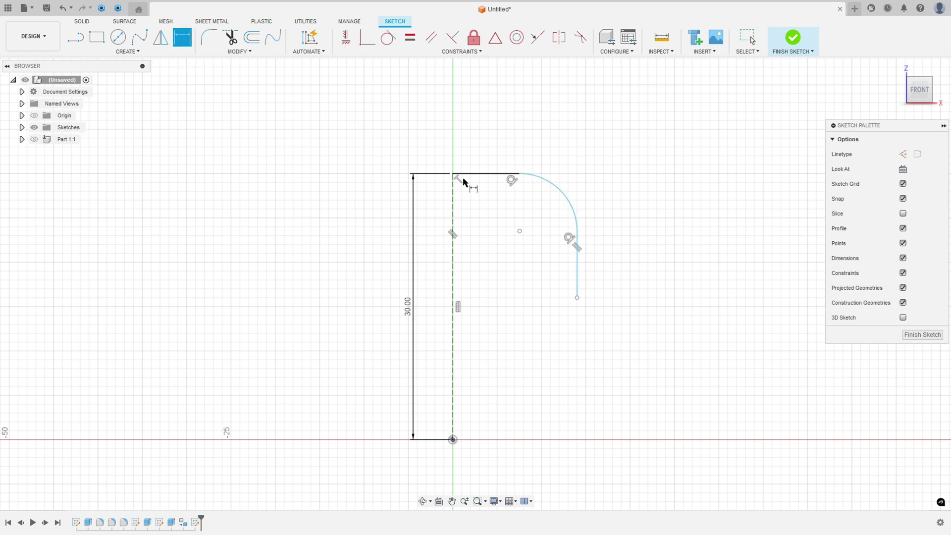
pyautogui.click(577, 255)
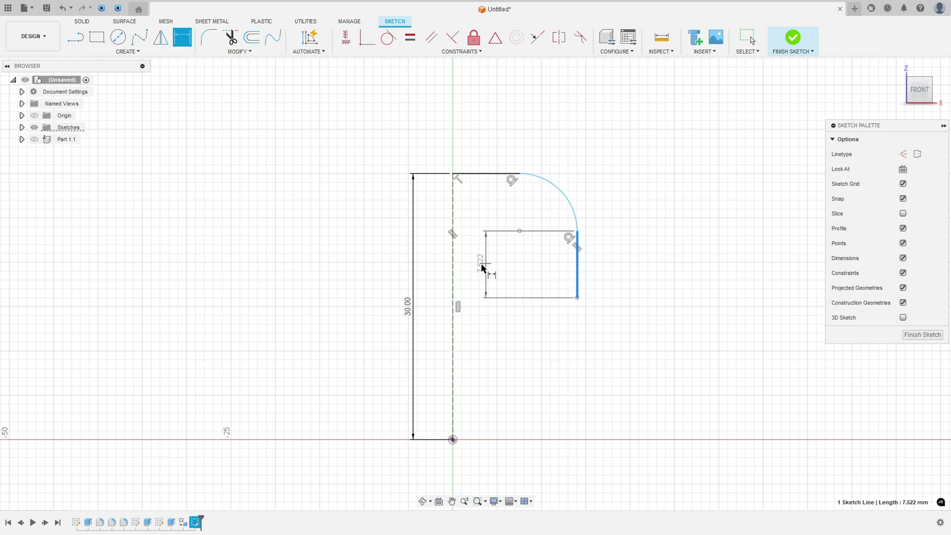
pyautogui.click(452, 270)
pyautogui.click(523, 112)
pyautogui.write('10')
pyautogui.press('Return')
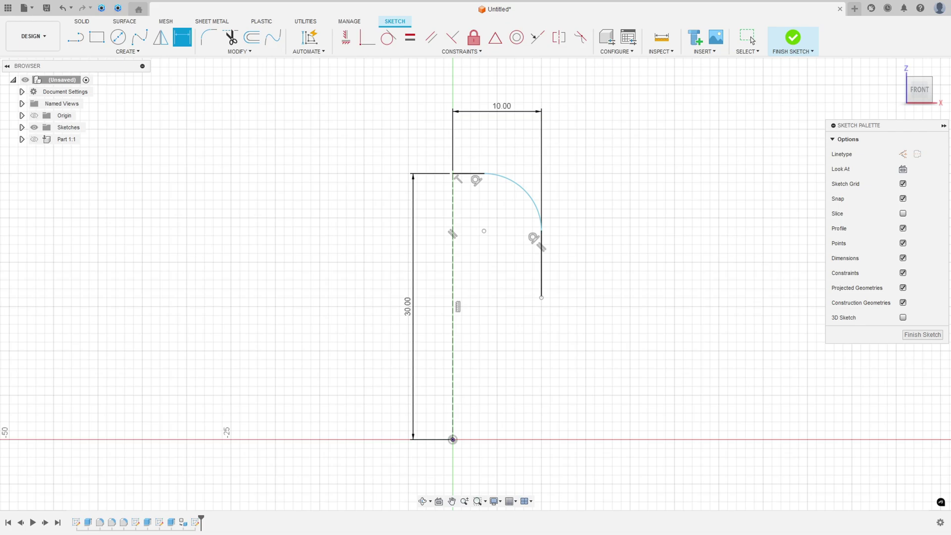
# Check the head dimensions in the PDF drawing and dimension the corner arc's radius as 5 mm in the sketch.
pyautogui.hotkey('alt', 'Tab')
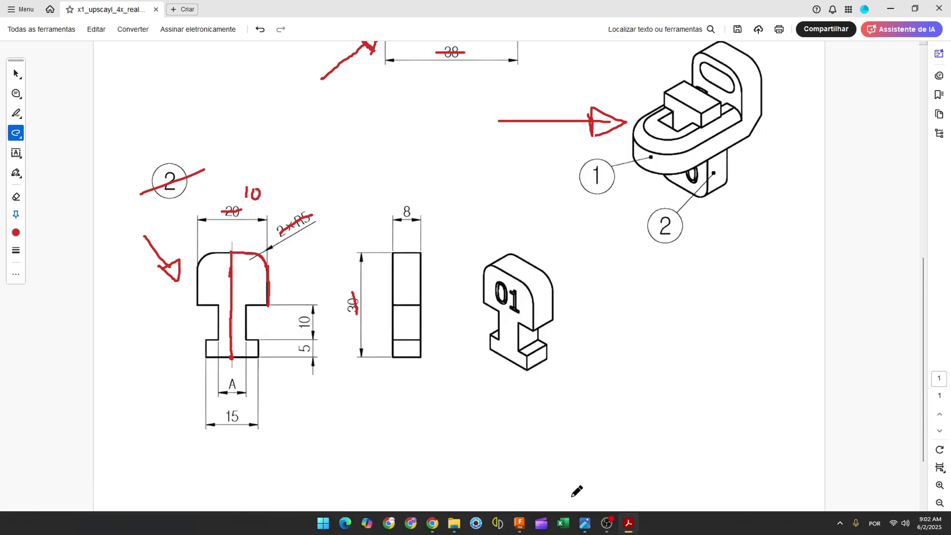
pyautogui.click(520, 524)
pyautogui.click(529, 193)
pyautogui.click(556, 167)
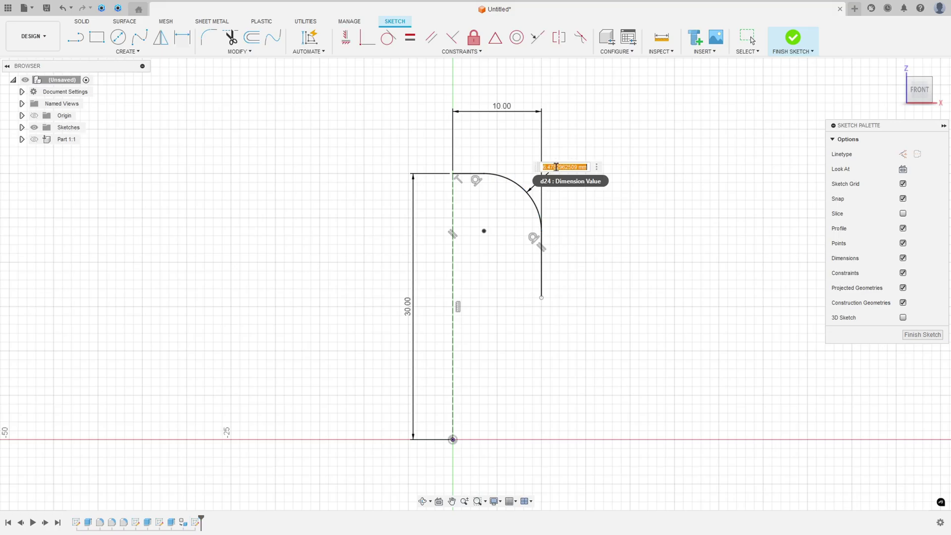
pyautogui.write('5')
pyautogui.press('Return')
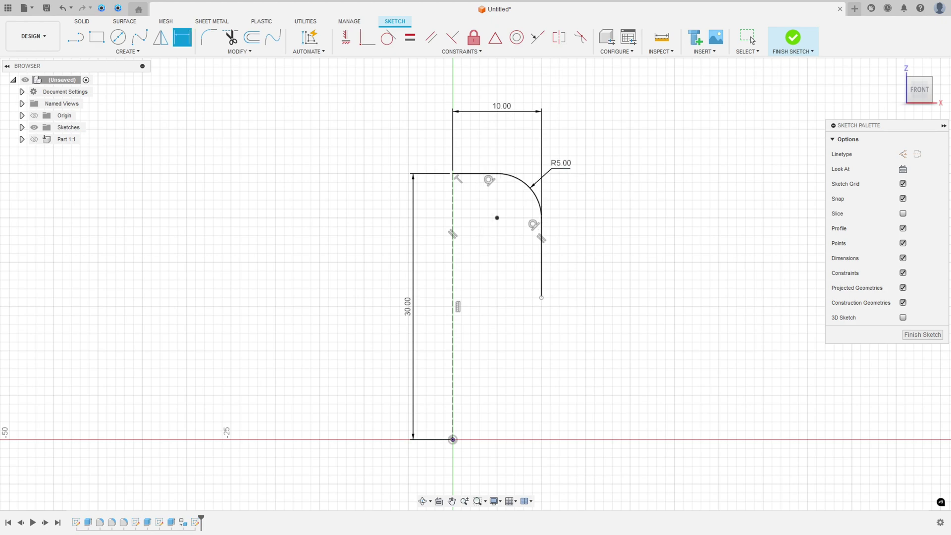
# Switch to the PDF drawing and trace part 2's neck and foot outline in red to complete the marked half profile.
pyautogui.hotkey('alt', 'Tab')
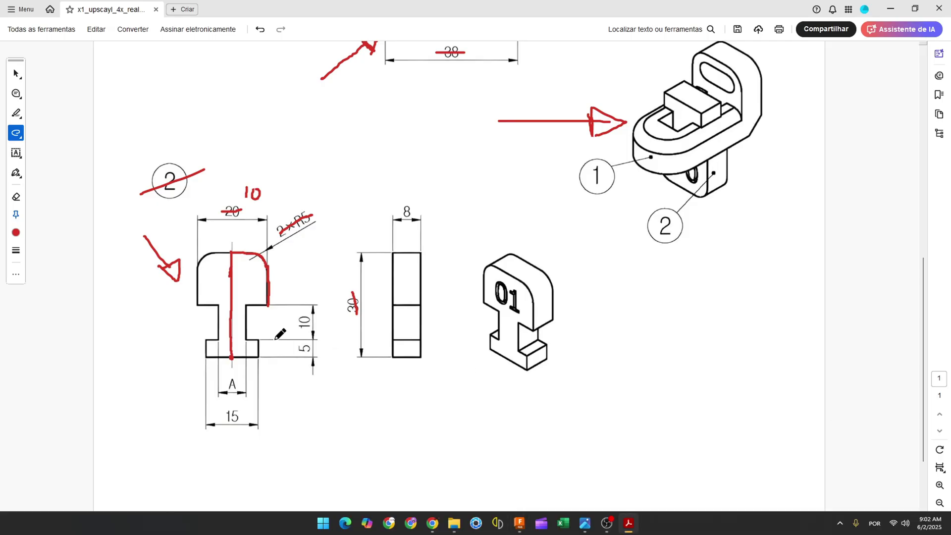
pyautogui.moveTo(268, 304)
pyautogui.mouseDown()
pyautogui.moveTo(250, 304)
pyautogui.moveTo(244, 332)
pyautogui.mouseUp()
pyautogui.moveTo(259, 340)
pyautogui.mouseDown()
pyautogui.moveTo(259, 356)
pyautogui.moveTo(228, 356)
pyautogui.mouseUp()
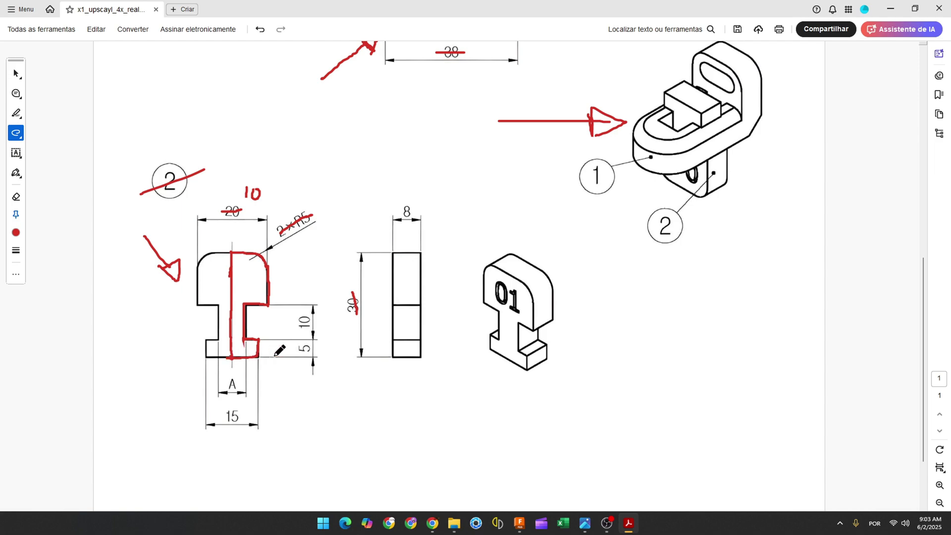
pyautogui.click(519, 523)
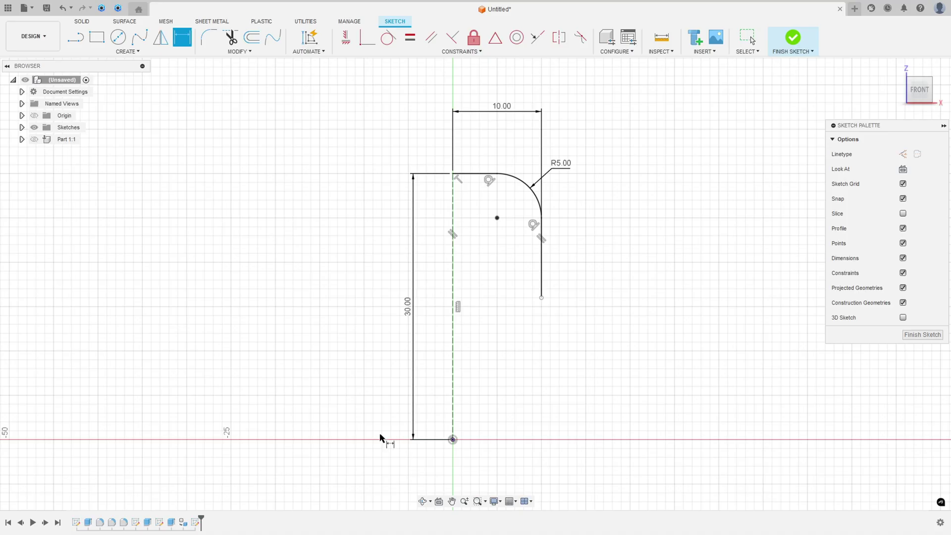
# Back in Fusion, continue the profile with lines about 5 mm inward, 12 mm down, 4 mm outward and 4 mm down, closing at the origin.
pyautogui.click(76, 37)
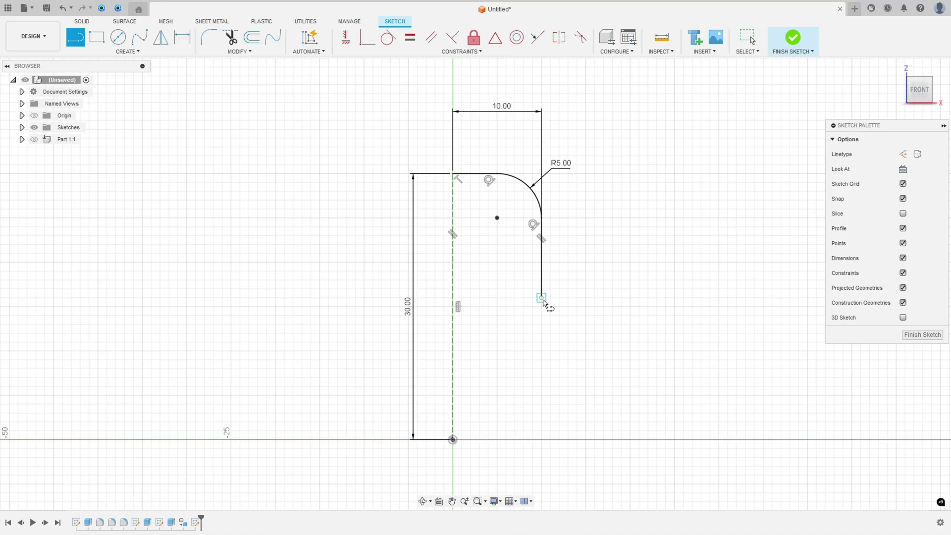
pyautogui.moveTo(542, 297); pyautogui.dragTo(497, 300)
pyautogui.click(497, 298)
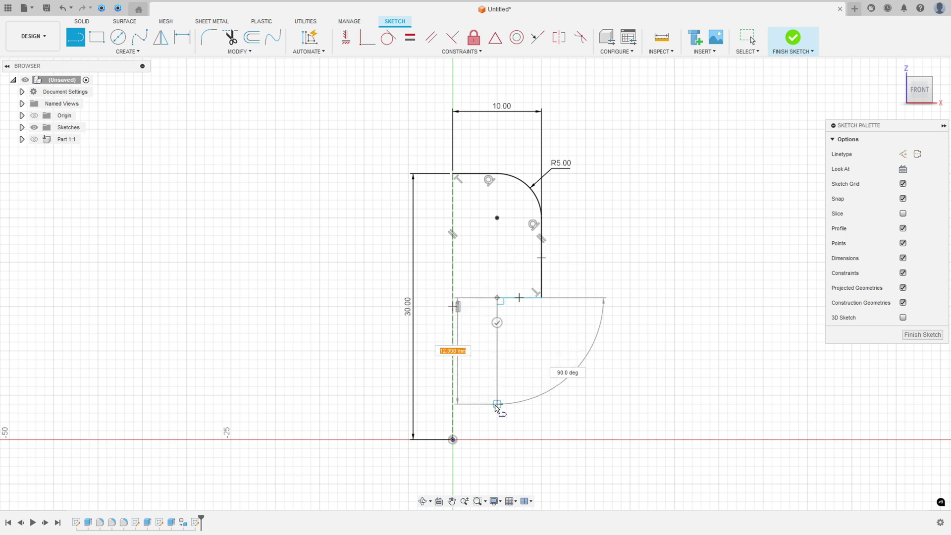
pyautogui.click(497, 403)
pyautogui.click(533, 403)
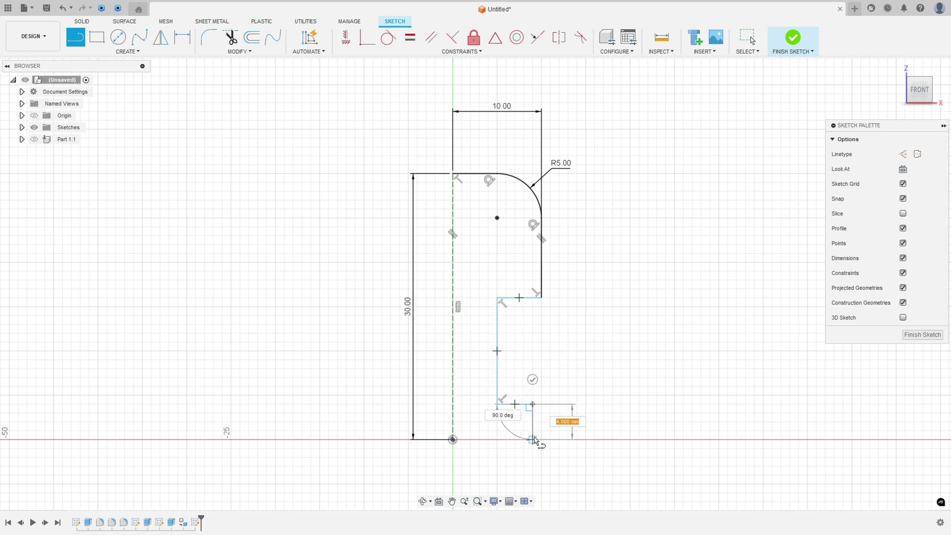
pyautogui.click(533, 439)
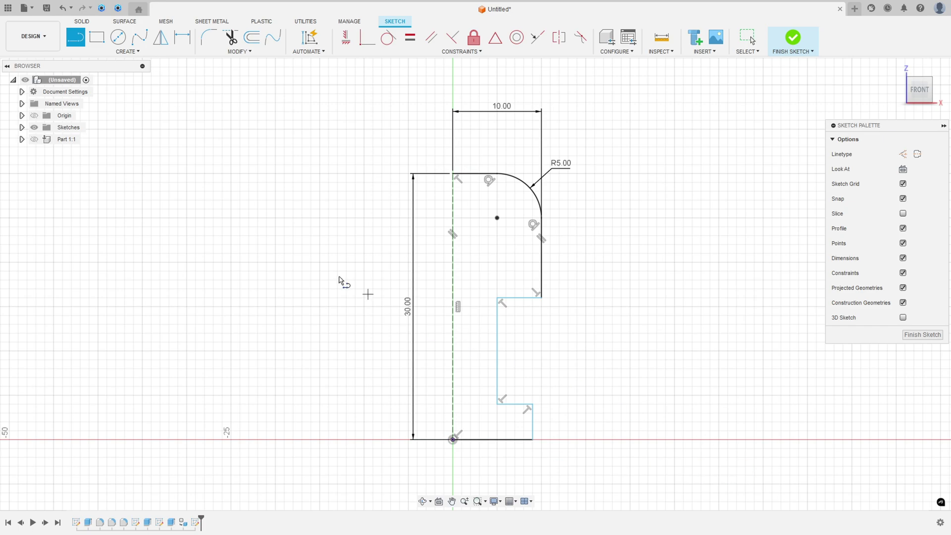
# On the PDF drawing, cross out part 2's 10 and 5 height dimensions in red.
pyautogui.click(182, 38)
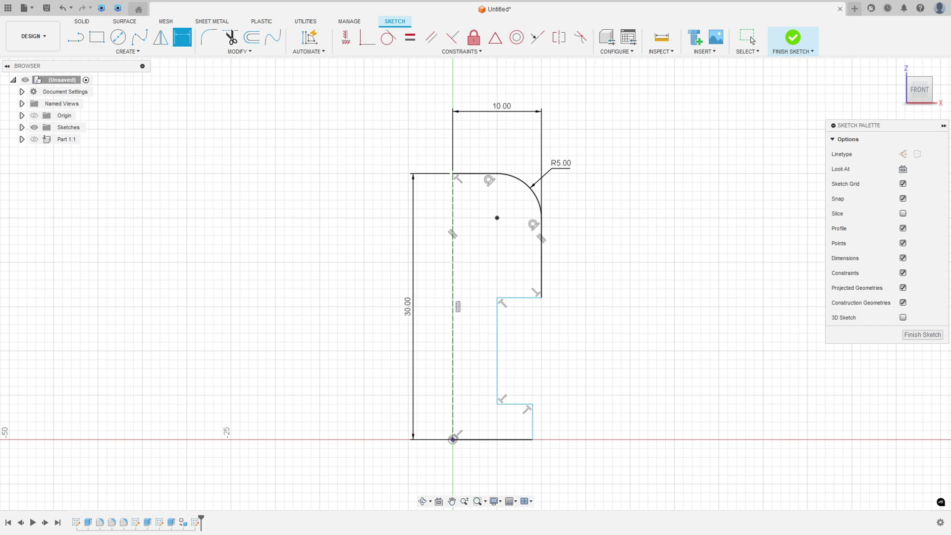
pyautogui.hotkey('alt', 'Tab')
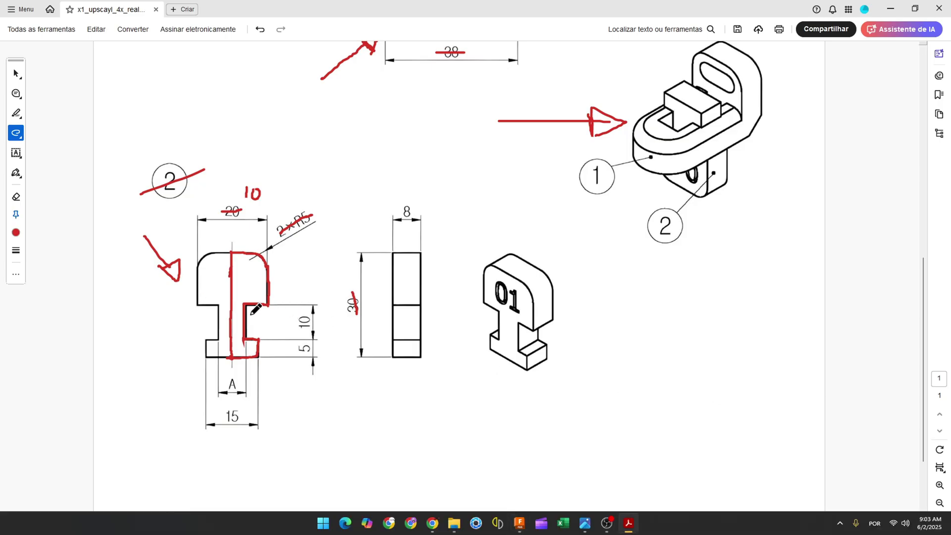
pyautogui.moveTo(306, 316); pyautogui.dragTo(303, 360)
pyautogui.click(519, 529)
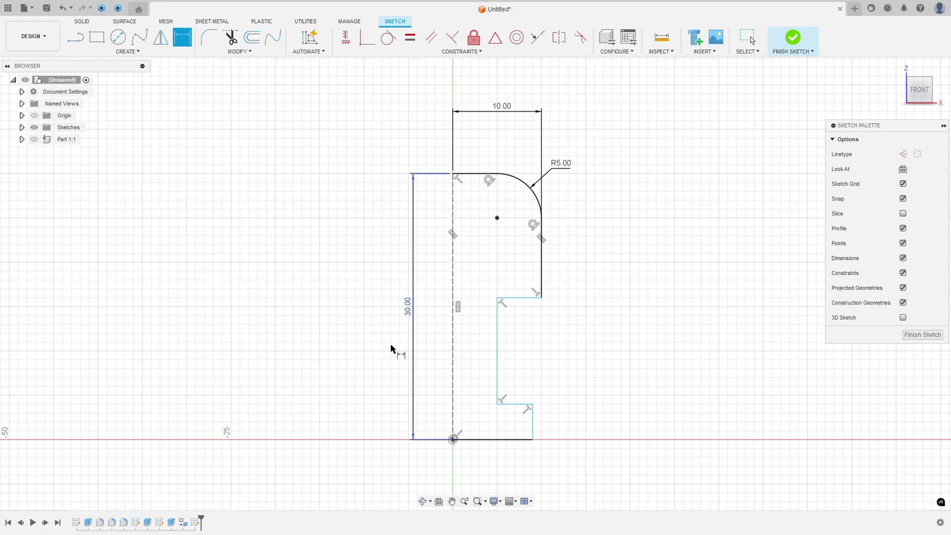
# Back in Fusion, dimension the neck's vertical line as 10 mm and the foot's vertical line as 5 mm.
pyautogui.click(501, 346)
pyautogui.click(613, 343)
pyautogui.write('10')
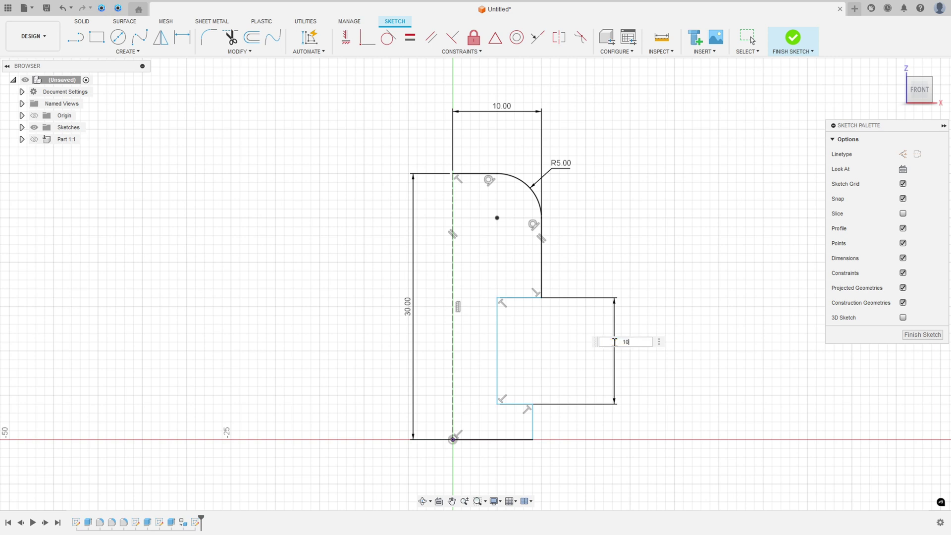
pyautogui.press('Return')
pyautogui.click(532, 419)
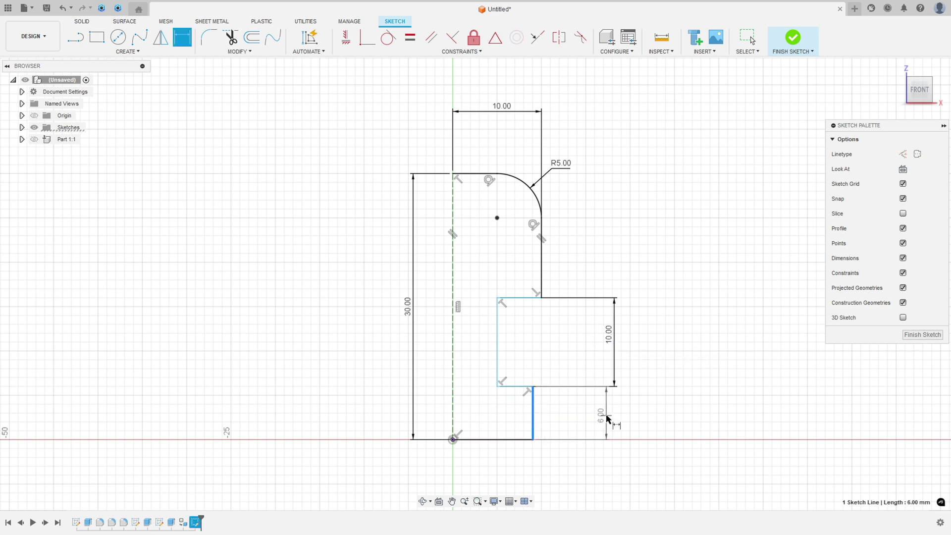
pyautogui.click(614, 418)
pyautogui.write('5')
pyautogui.press('Return')
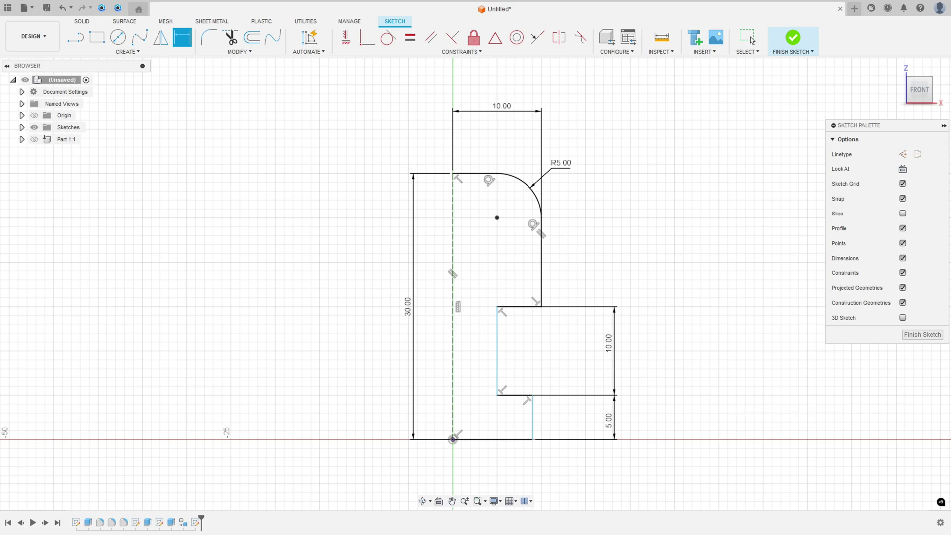
# On the PDF drawing, cross out part 2's 15 and A widths and write 7,5 as the half width below them.
pyautogui.hotkey('alt', 'Tab')
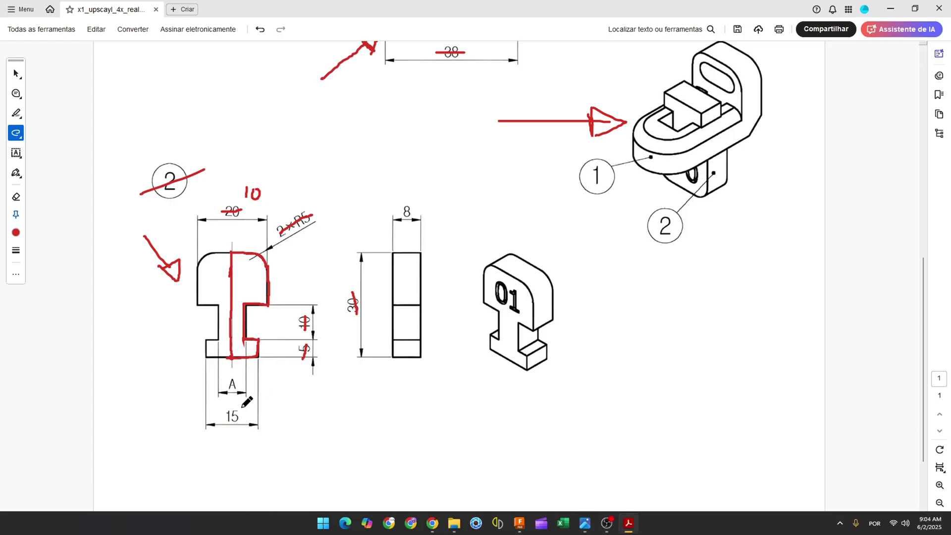
pyautogui.moveTo(226, 417); pyautogui.dragTo(247, 416)
pyautogui.moveTo(230, 356)
pyautogui.mouseDown()
pyautogui.moveTo(230, 371)
pyautogui.moveTo(230, 354)
pyautogui.mouseUp()
pyautogui.moveTo(223, 444)
pyautogui.mouseDown()
pyautogui.moveTo(243, 468)
pyautogui.moveTo(270, 459)
pyautogui.moveTo(261, 458)
pyautogui.moveTo(279, 442)
pyautogui.mouseUp()
pyautogui.moveTo(226, 385); pyautogui.dragTo(238, 384)
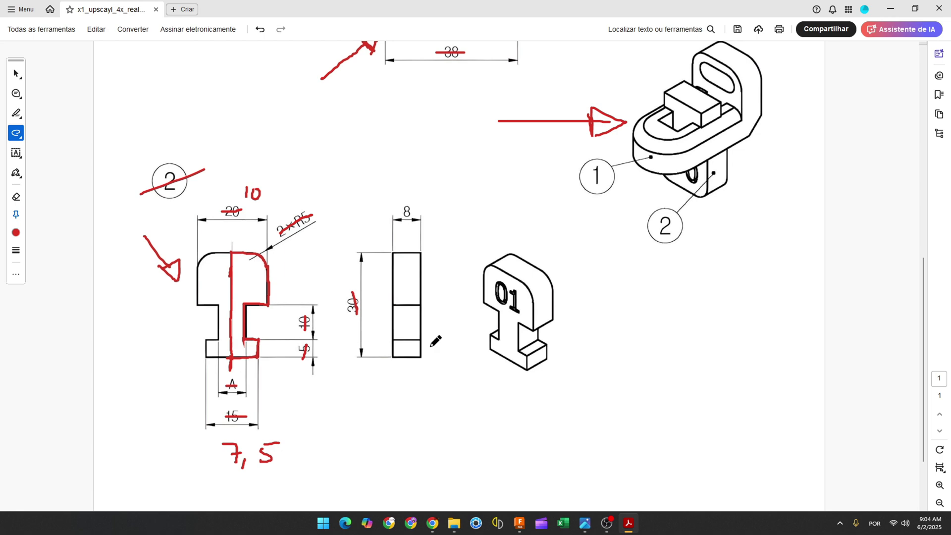
# Examine part 1's views and the assembly view in the PDF drawing for the size that governs width A.
pyautogui.scroll(6, 435, 341)
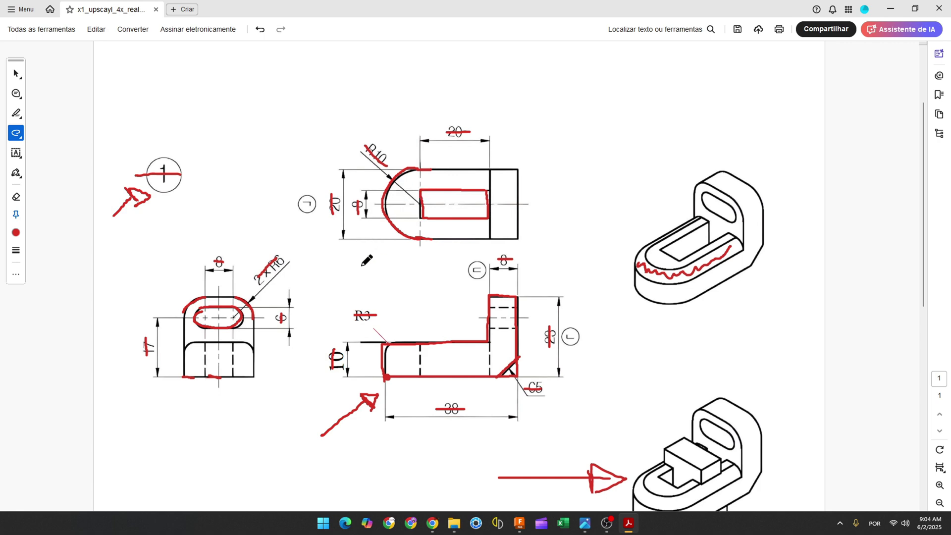
pyautogui.scroll(-4, 367, 260)
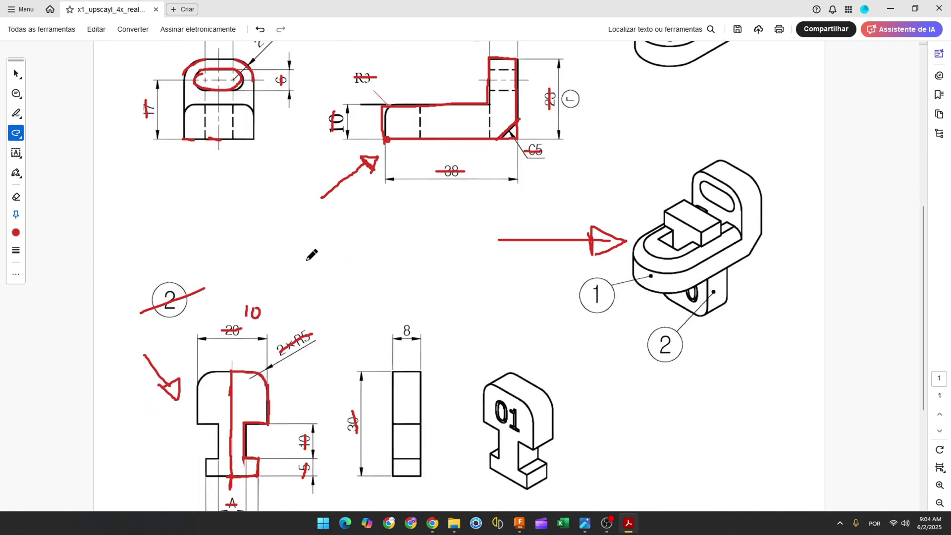
pyautogui.scroll(-1, 298, 306)
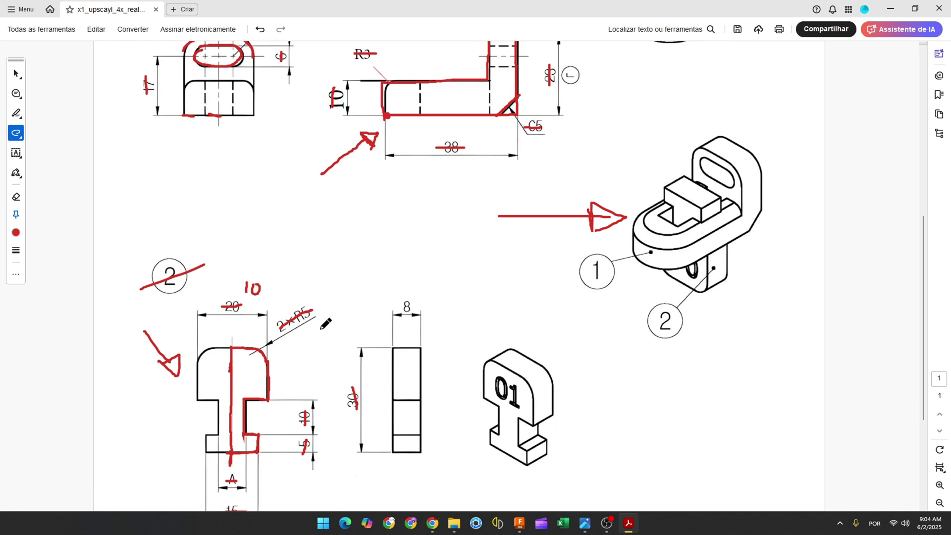
pyautogui.scroll(-1, 331, 320)
pyautogui.scroll(4, 482, 261)
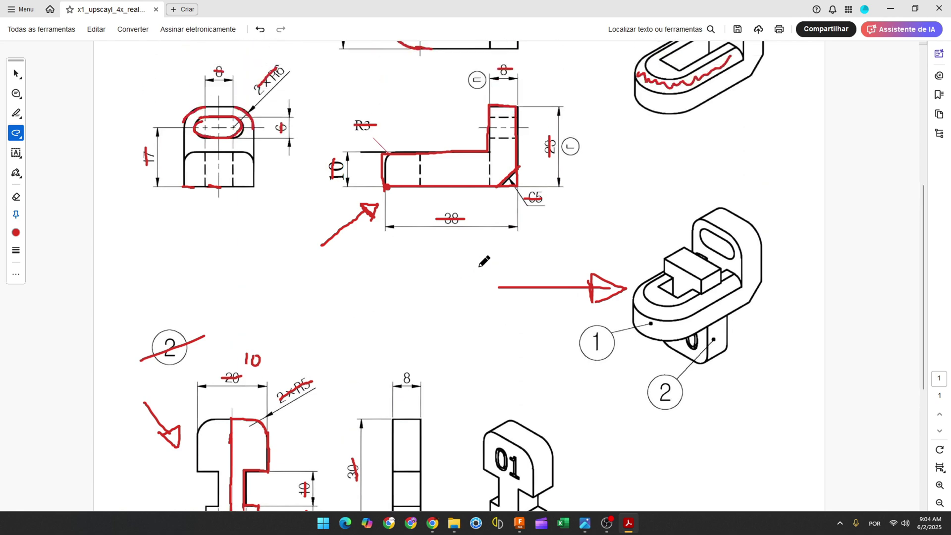
pyautogui.scroll(-3, 403, 240)
pyautogui.click(519, 523)
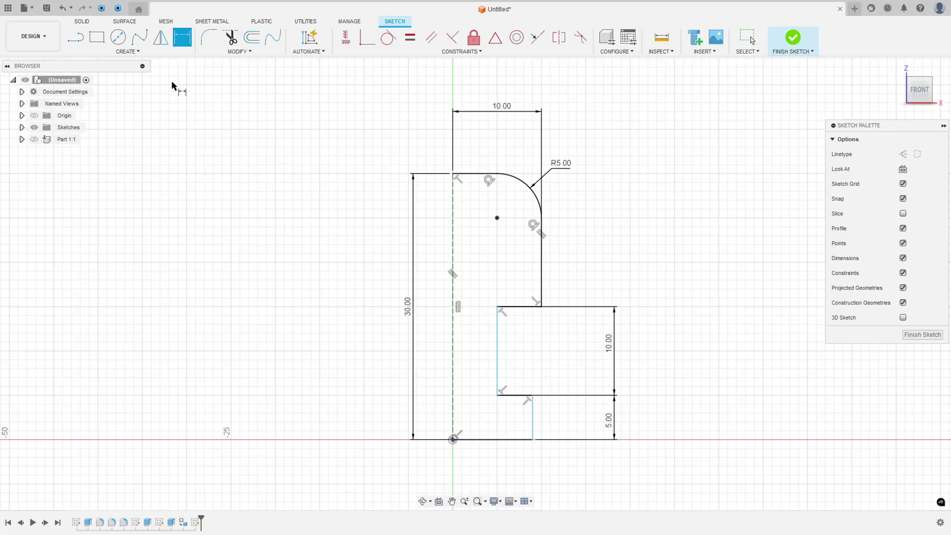
# In the Fusion sketch, dimension the foot's outer vertical line 7.5 mm from the origin.
pyautogui.click(534, 436)
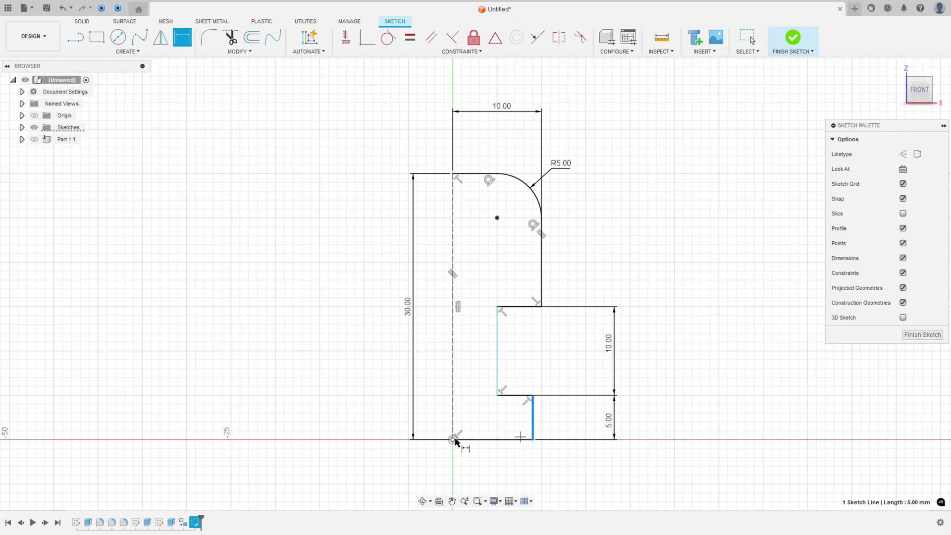
pyautogui.click(452, 439)
pyautogui.click(484, 467)
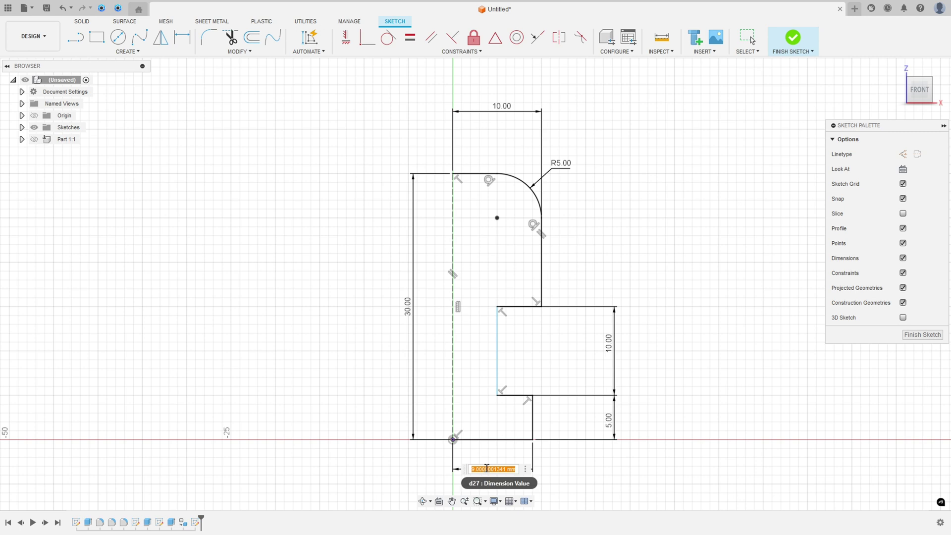
pyautogui.write('7.5')
pyautogui.press('Return')
# Dimension the distance between the neck's vertical line and the construction centreline as 4 mm.
pyautogui.click(497, 391)
pyautogui.click(452, 387)
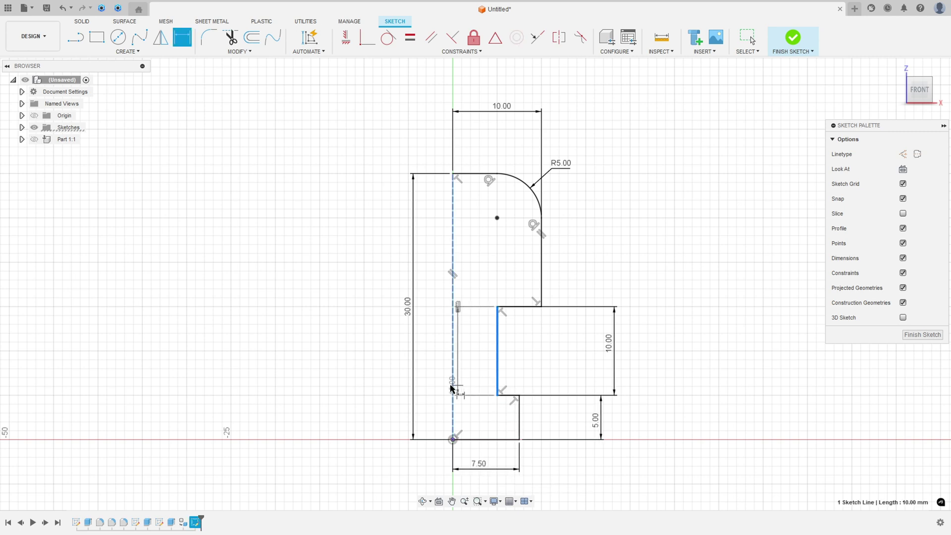
pyautogui.click(474, 455)
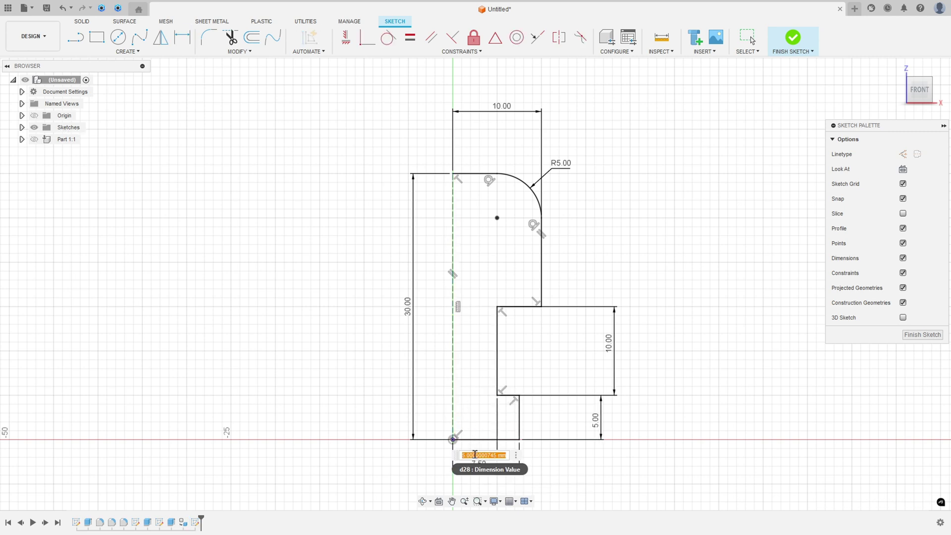
pyautogui.write('4')
pyautogui.press('Return')
# Move the 10 mm half-width dimension closer to the profile's upper edge.
pyautogui.scroll(1, 475, 453)
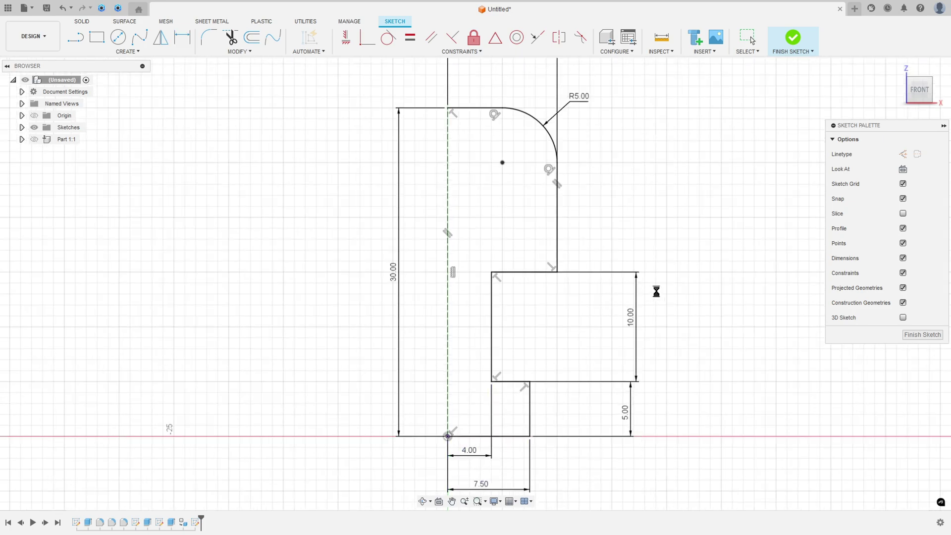
pyautogui.scroll(-3, 657, 291)
pyautogui.scroll(2, 661, 282)
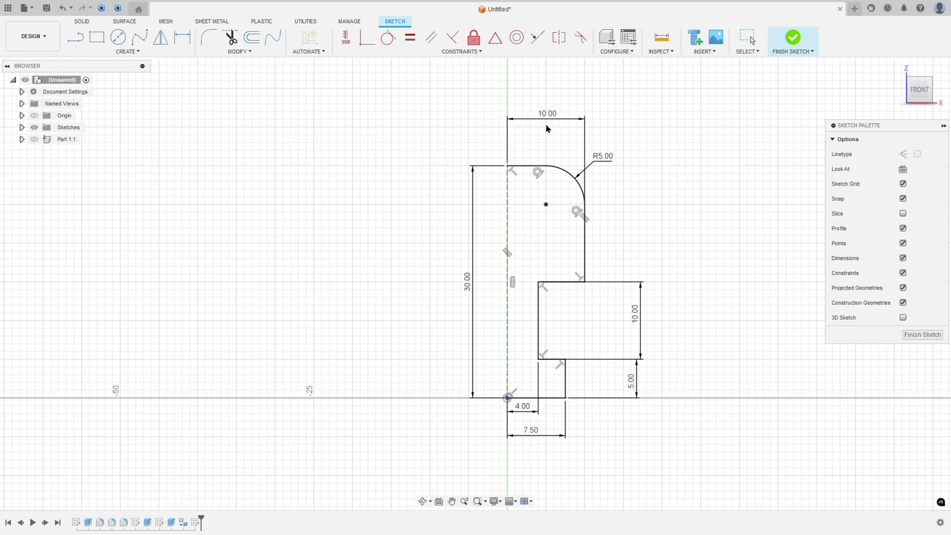
pyautogui.moveTo(547, 128); pyautogui.dragTo(547, 143)
pyautogui.press('d')
# Switch to the PDF drawing, cross out part 2's 8 thickness dimension, and return to the Fusion sketch.
pyautogui.hotkey('alt', 'Tab')
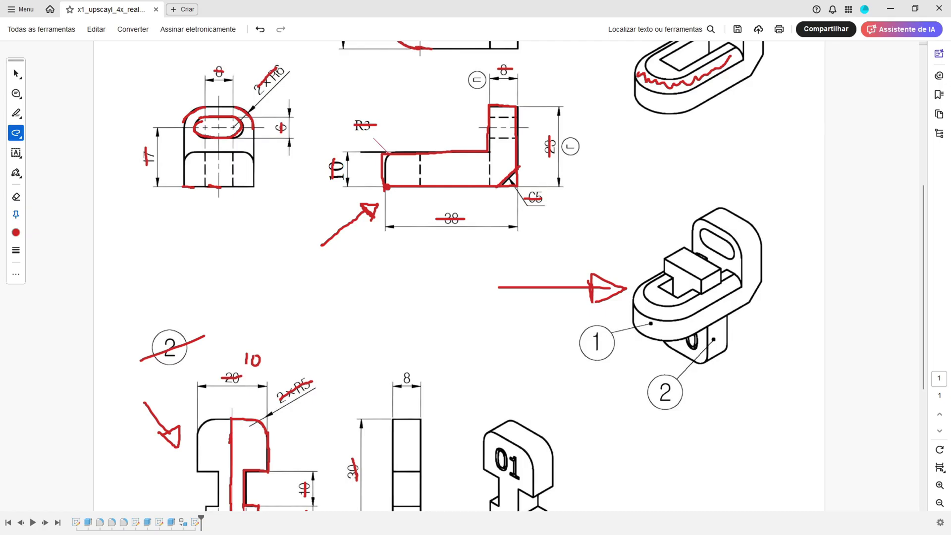
pyautogui.scroll(-3, 501, 382)
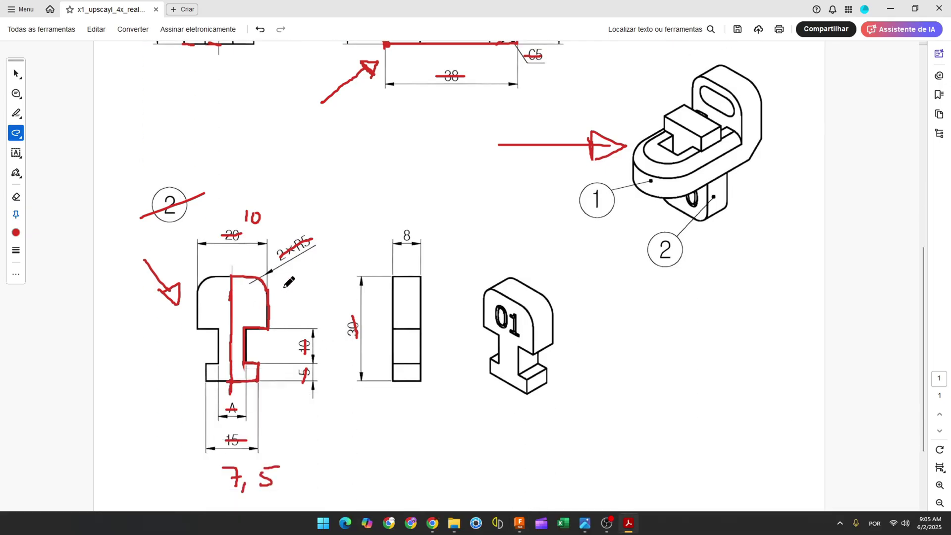
pyautogui.moveTo(400, 235); pyautogui.dragTo(413, 233)
pyautogui.hotkey('alt', 'Tab')
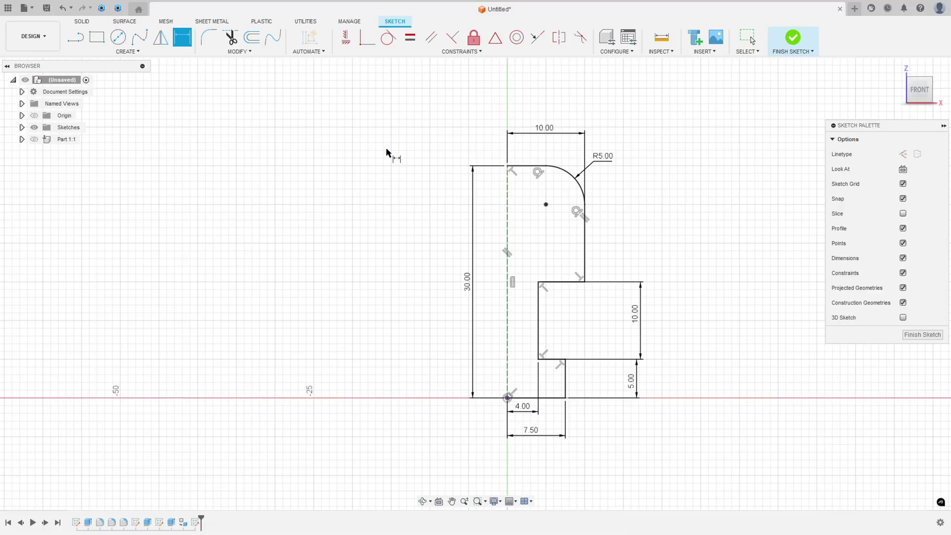
# Mirror the whole half profile about the vertical construction centreline in part 2's sketch.
pyautogui.click(797, 38)
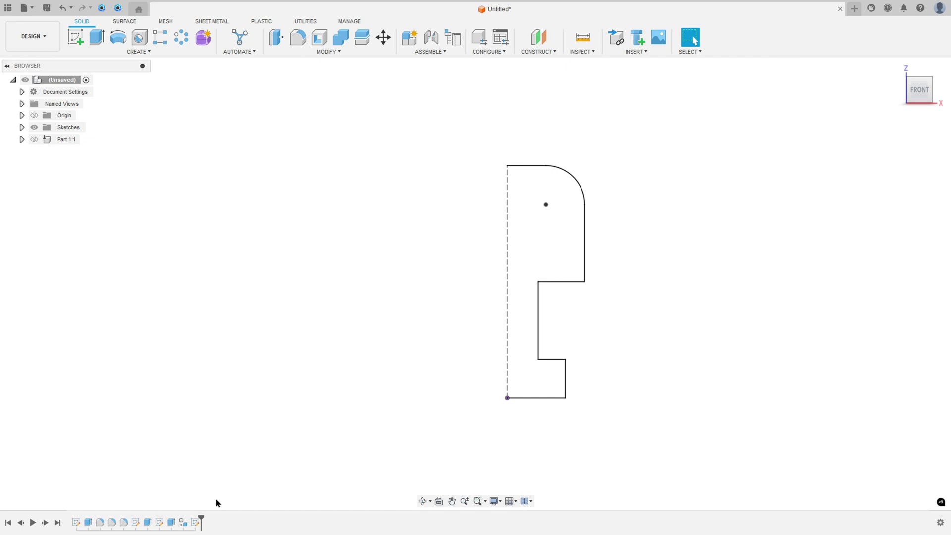
pyautogui.doubleClick(194, 523)
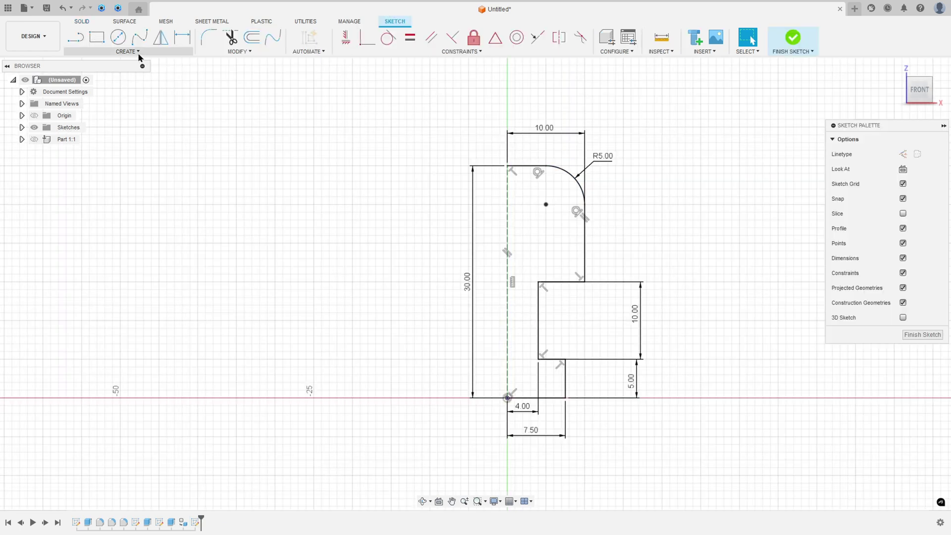
pyautogui.click(161, 37)
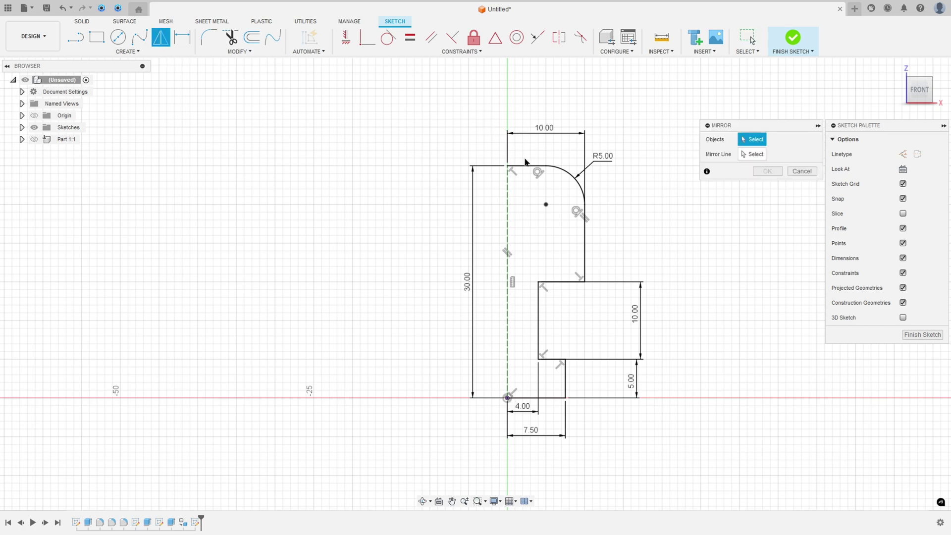
pyautogui.moveTo(636, 112); pyautogui.dragTo(474, 458)
pyautogui.click(752, 154)
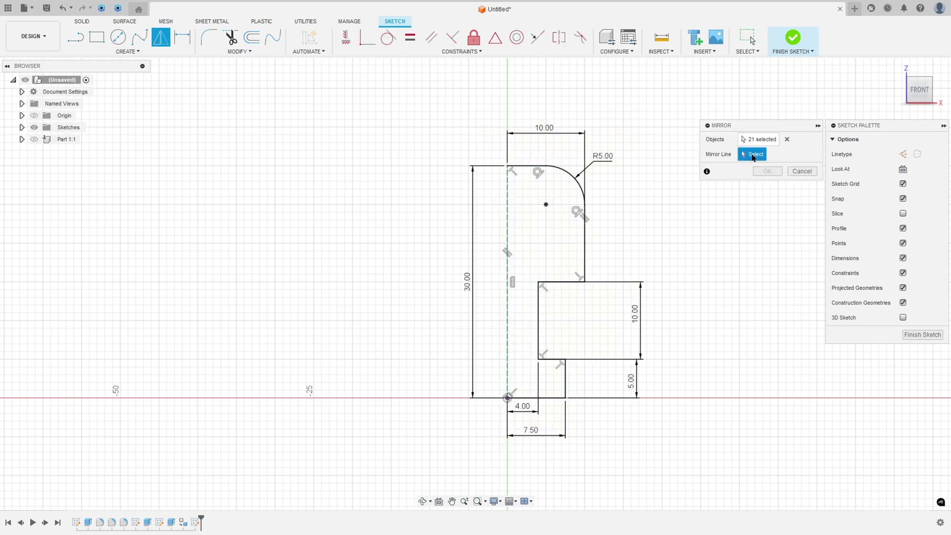
pyautogui.click(506, 252)
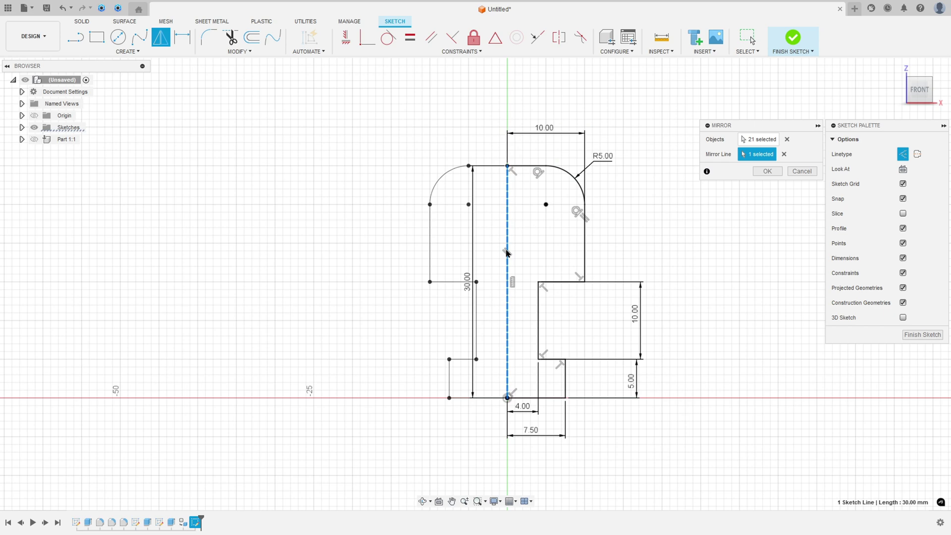
pyautogui.click(767, 172)
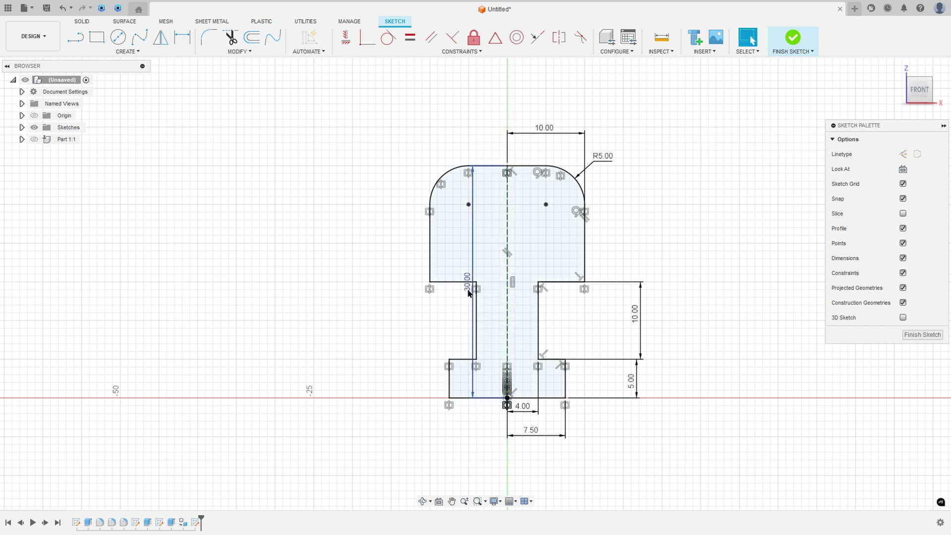
# Move the 30 mm overall height dimension outside part 2's profile and finish the sketch.
pyautogui.moveTo(465, 291); pyautogui.dragTo(373, 294)
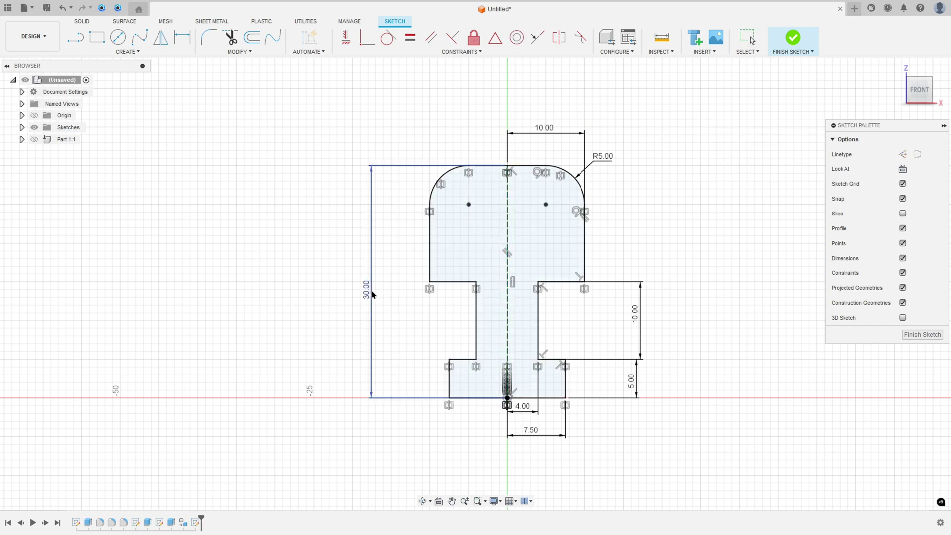
pyautogui.click(792, 37)
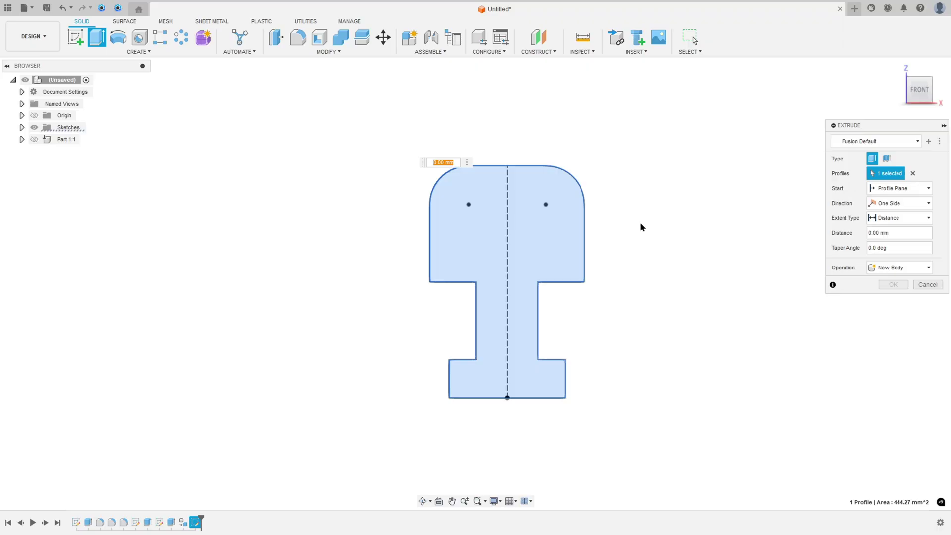
# Extrude part 2's profile symmetrically as a new body, using whole-length measurement and a distance of 8 mm.
pyautogui.click(891, 220)
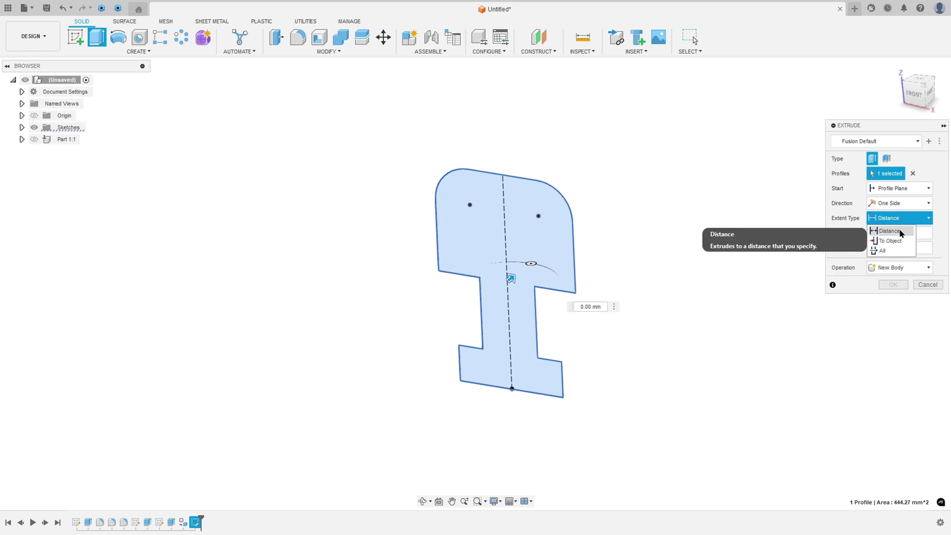
pyautogui.click(901, 231)
pyautogui.click(899, 203)
pyautogui.click(891, 232)
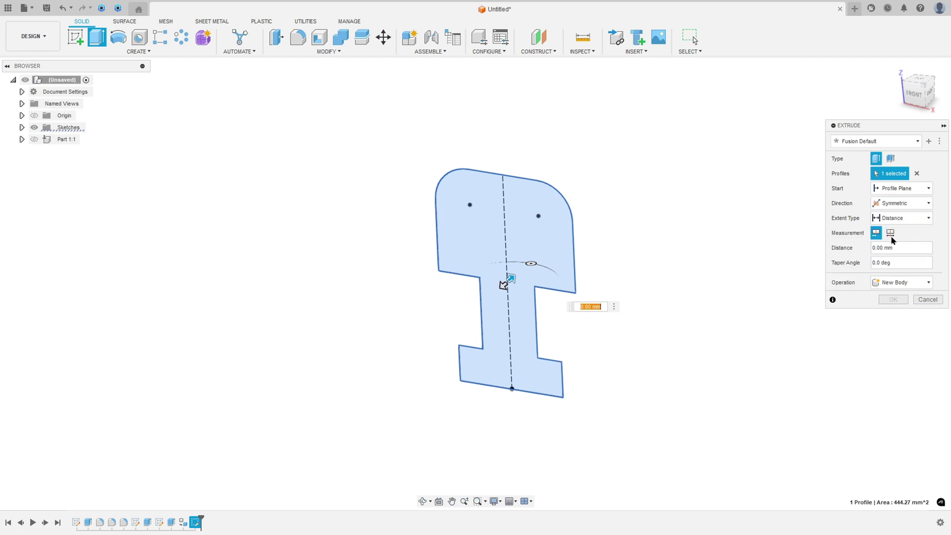
pyautogui.click(890, 233)
pyautogui.click(904, 247)
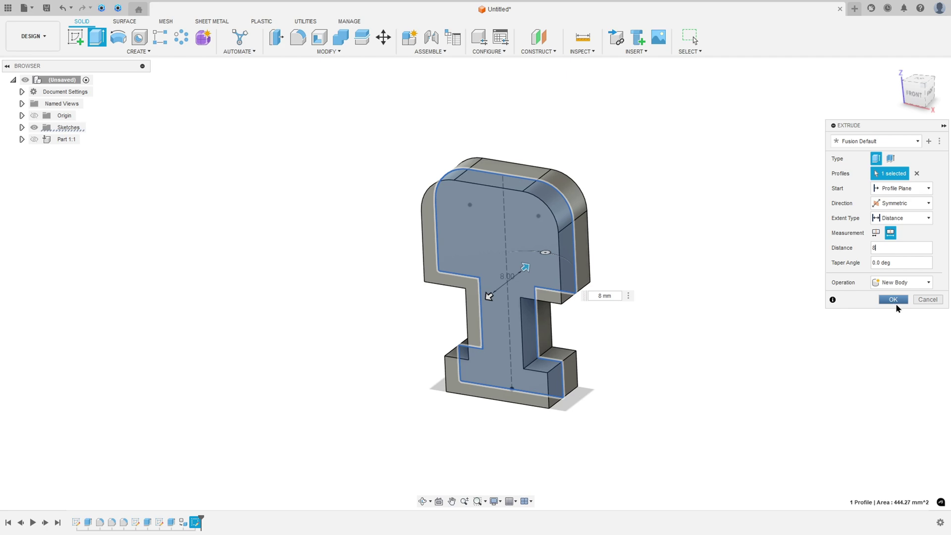
pyautogui.click(895, 299)
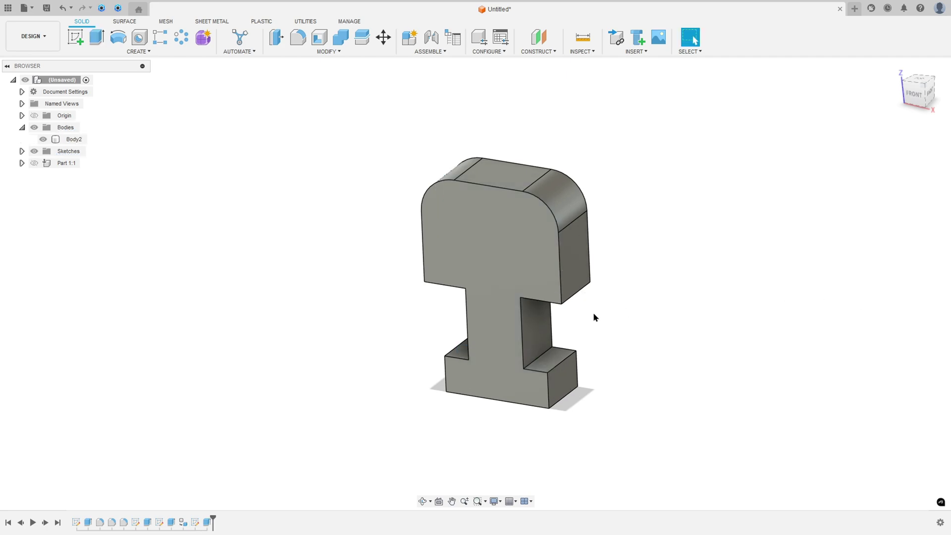
pyautogui.press('F6')
# Switch to the PDF drawing, circle the 01 marking on part 2's isometric view, and return to Fusion.
pyautogui.hotkey('alt', 'Tab')
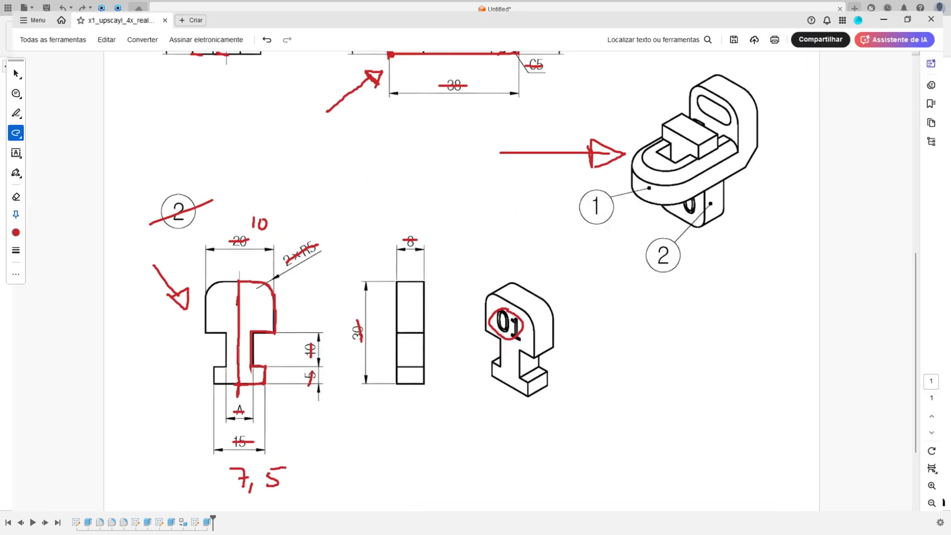
pyautogui.moveTo(508, 306)
pyautogui.mouseDown()
pyautogui.moveTo(484, 322)
pyautogui.moveTo(530, 327)
pyautogui.moveTo(509, 303)
pyautogui.mouseUp()
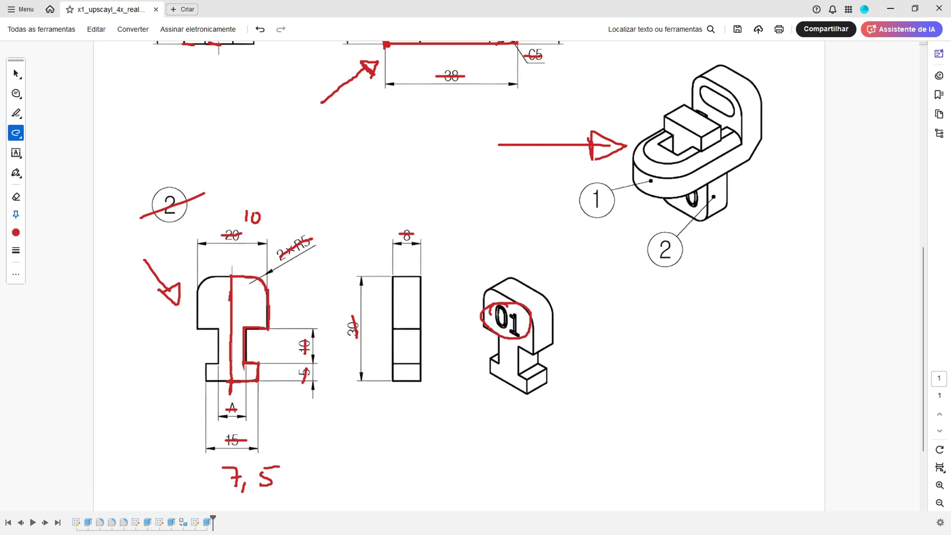
pyautogui.hotkey('alt', 'Tab')
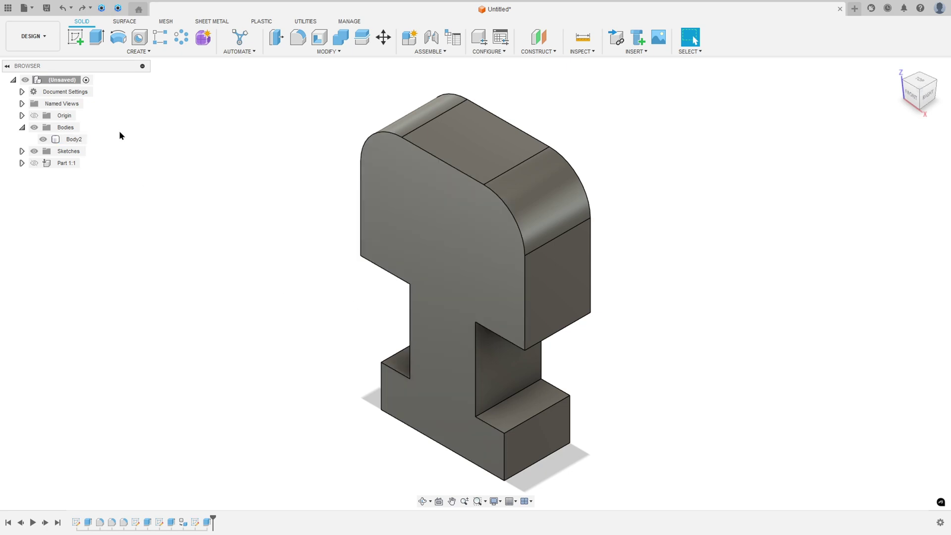
# Start a sketch on part 2's front face and place a text frame across the wide head.
pyautogui.click(72, 38)
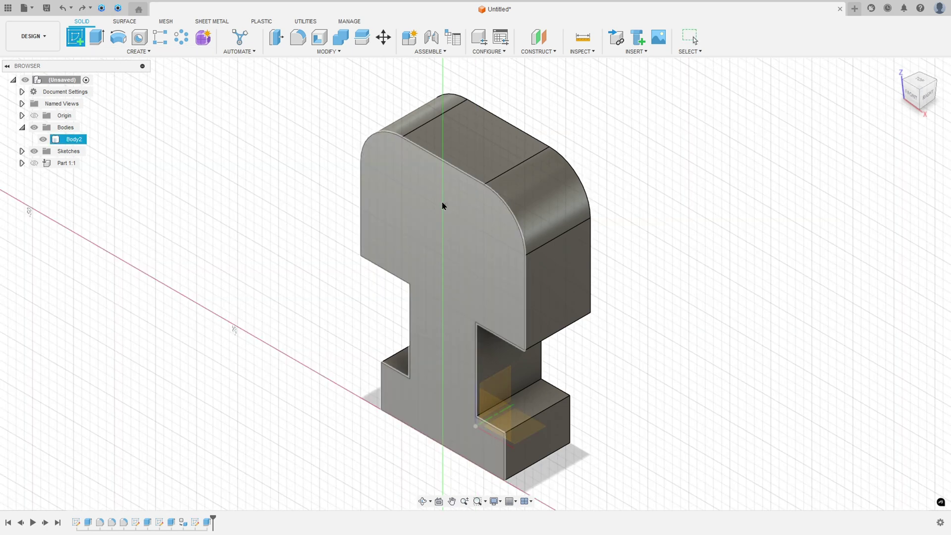
pyautogui.click(443, 206)
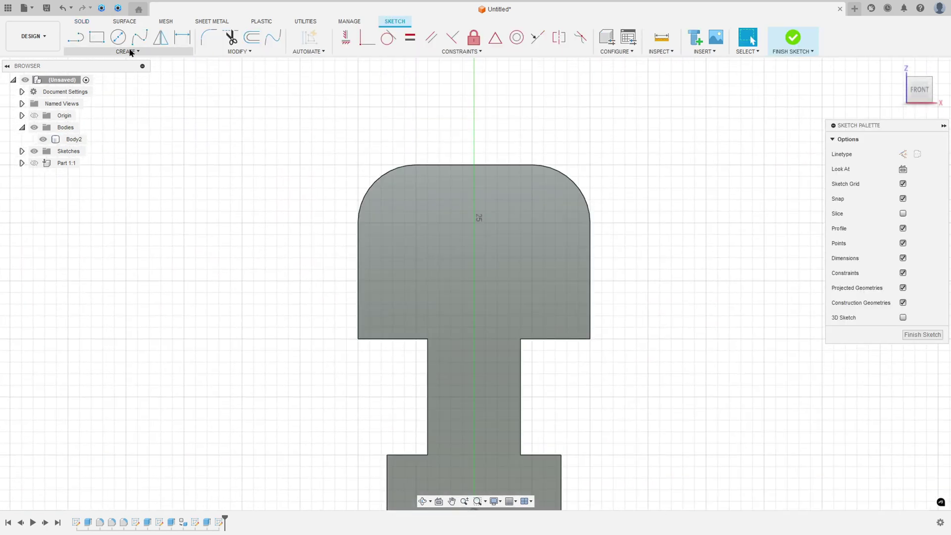
pyautogui.click(131, 51)
pyautogui.moveTo(115, 94)
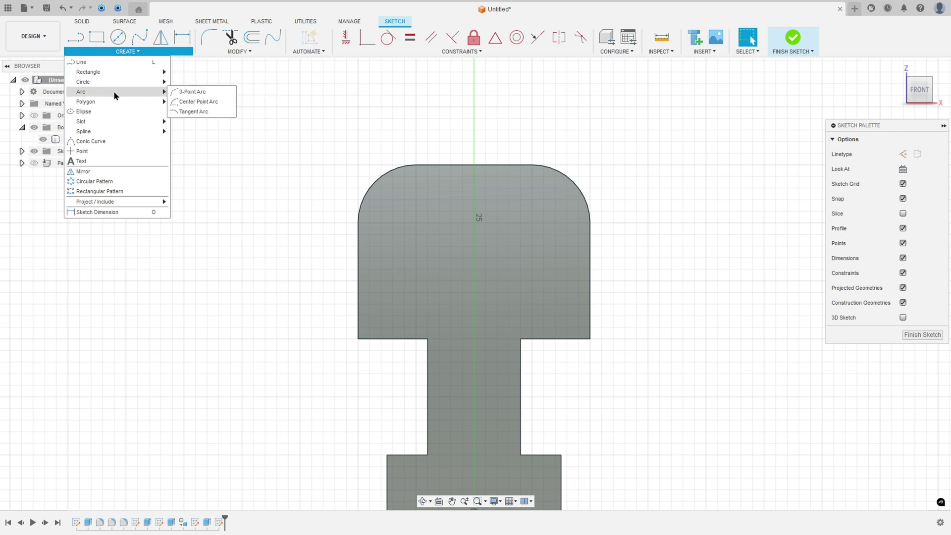
pyautogui.click(92, 162)
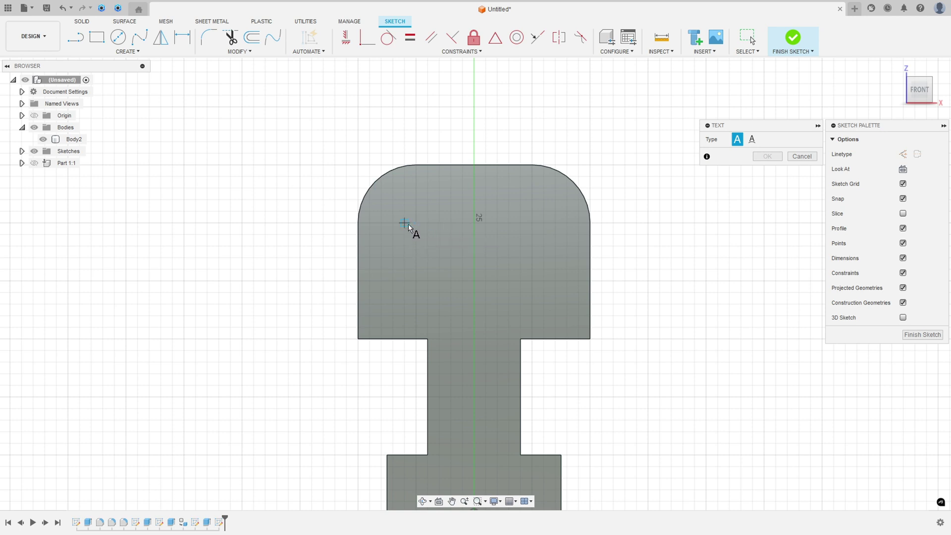
pyautogui.click(404, 223)
pyautogui.click(547, 302)
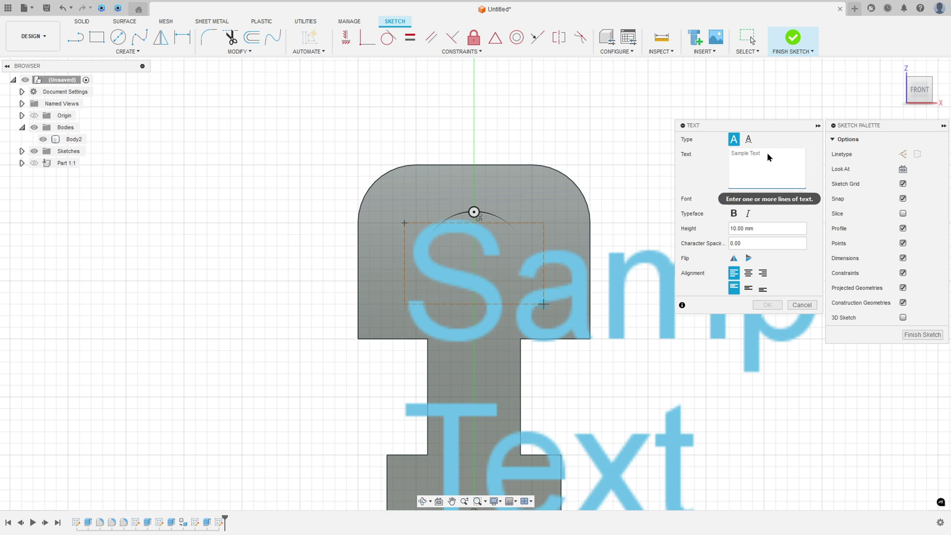
# Set the frame's text to 01 at 8 mm height, shift it upward on the head, and finish the sketch.
pyautogui.write('01')
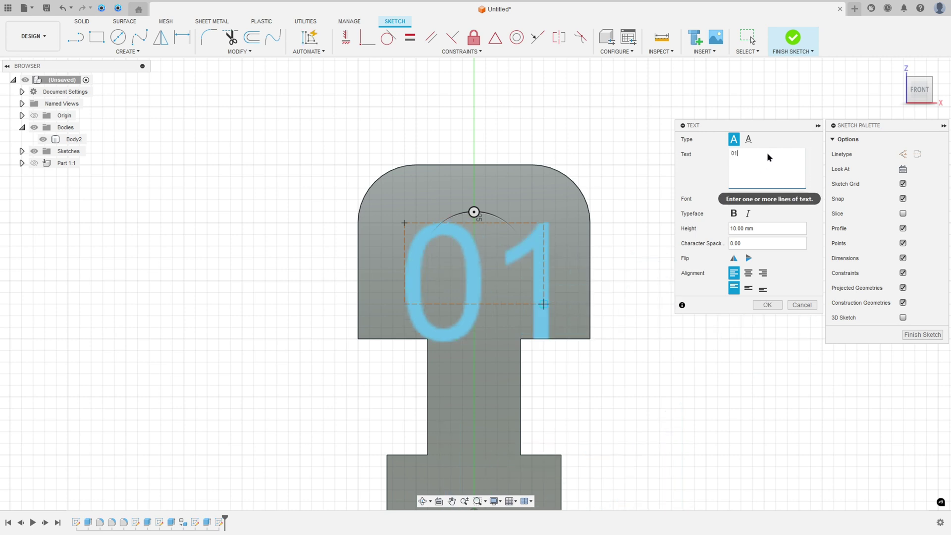
pyautogui.click(773, 229)
pyautogui.write('8')
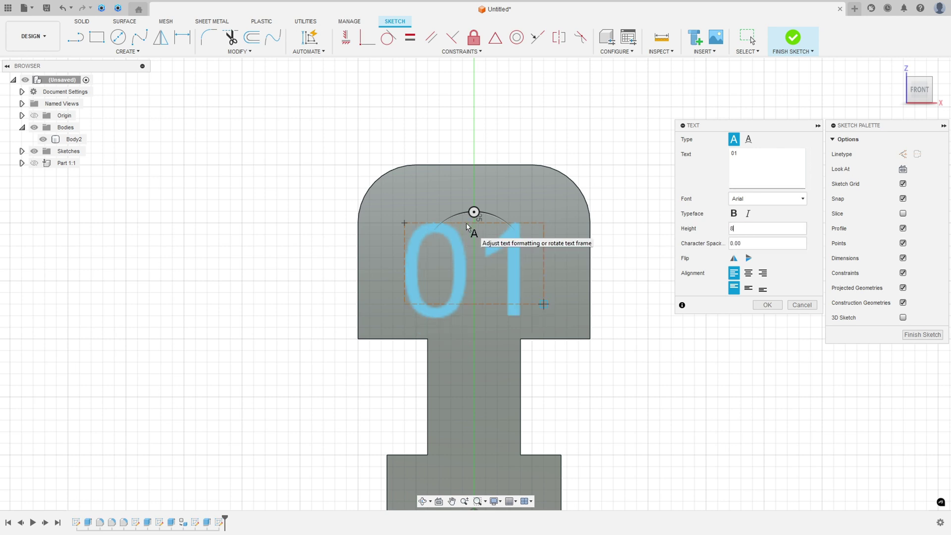
pyautogui.click(767, 305)
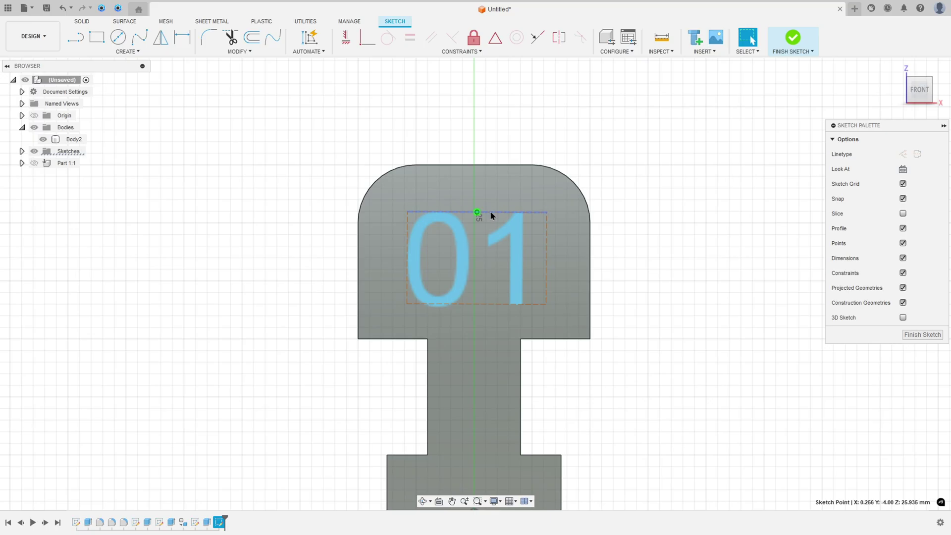
pyautogui.click(718, 132)
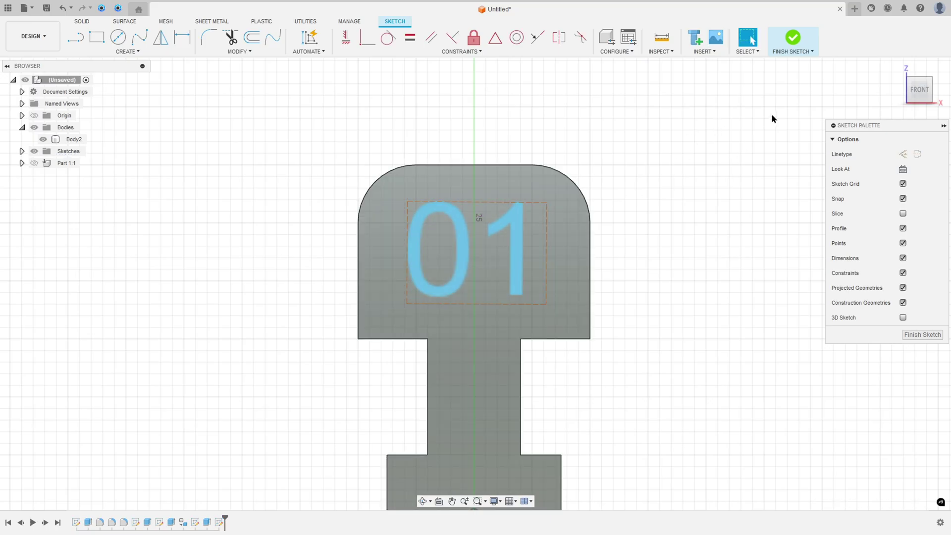
pyautogui.click(793, 39)
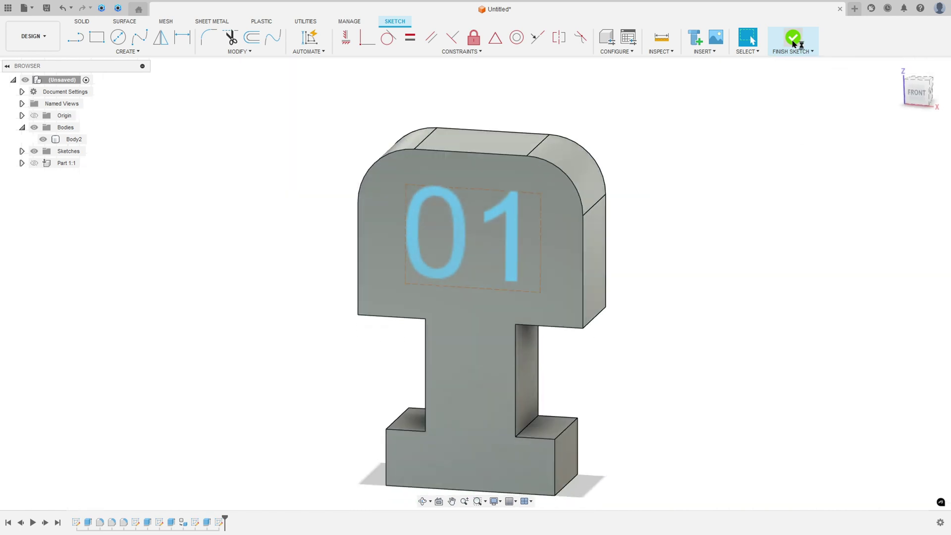
# Deboss the 01 text into part 2's front face with the Emboss command at a depth of -0.5 mm.
pyautogui.click(144, 52)
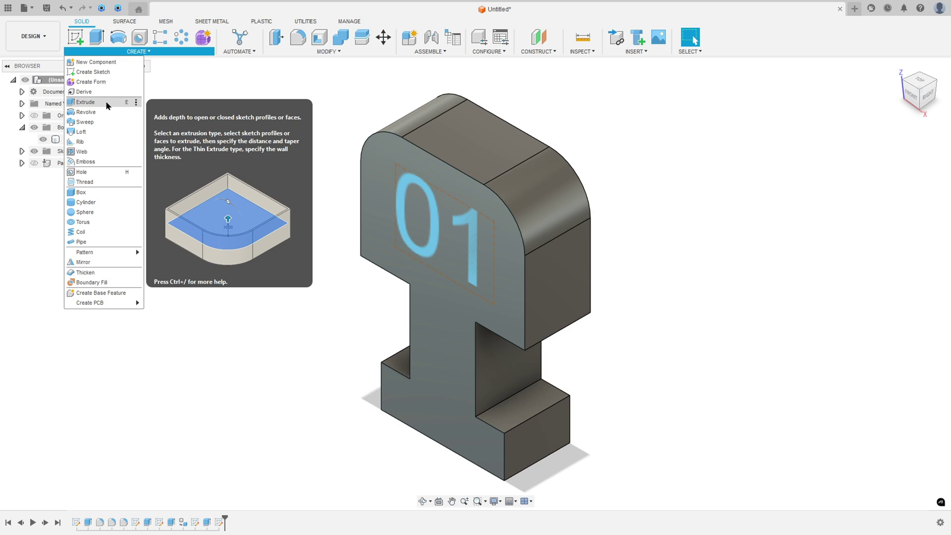
pyautogui.click(85, 161)
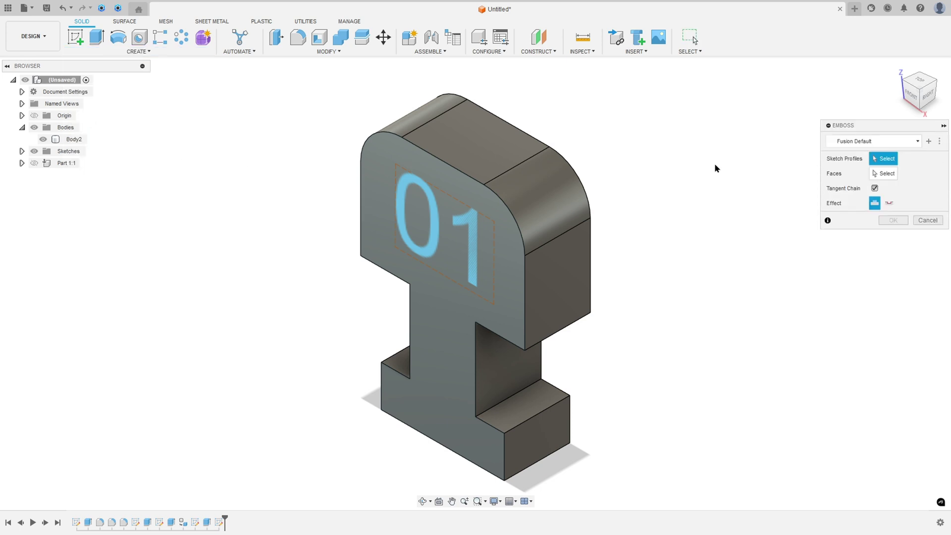
pyautogui.click(472, 228)
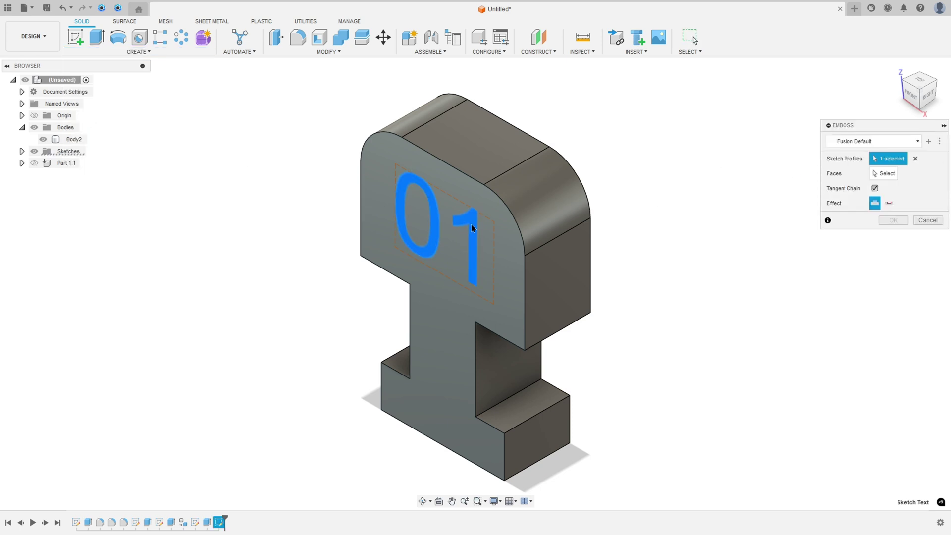
pyautogui.click(892, 207)
pyautogui.click(883, 173)
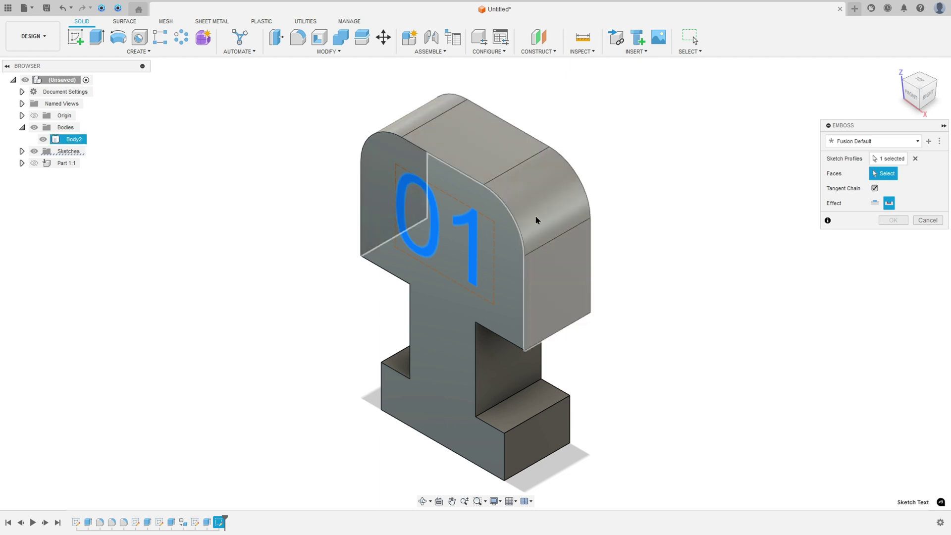
pyautogui.click(471, 199)
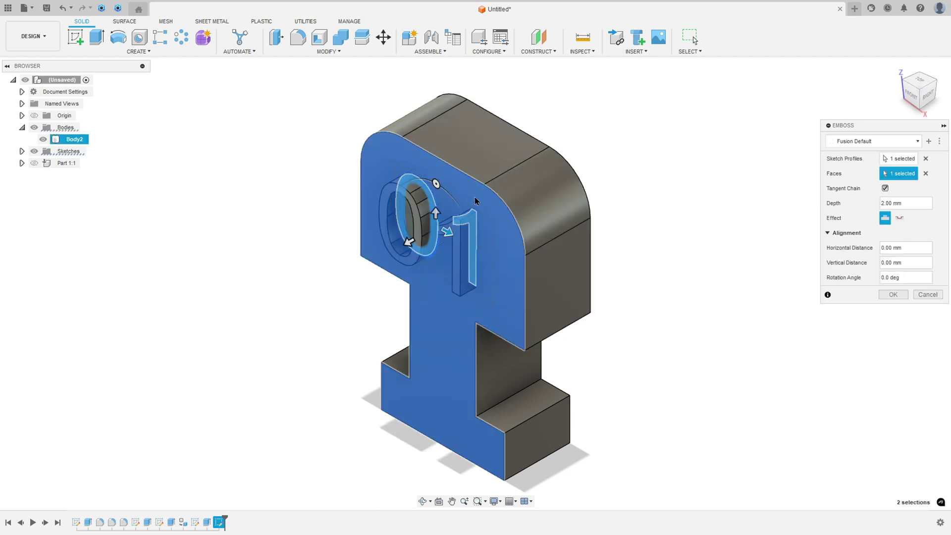
pyautogui.click(899, 218)
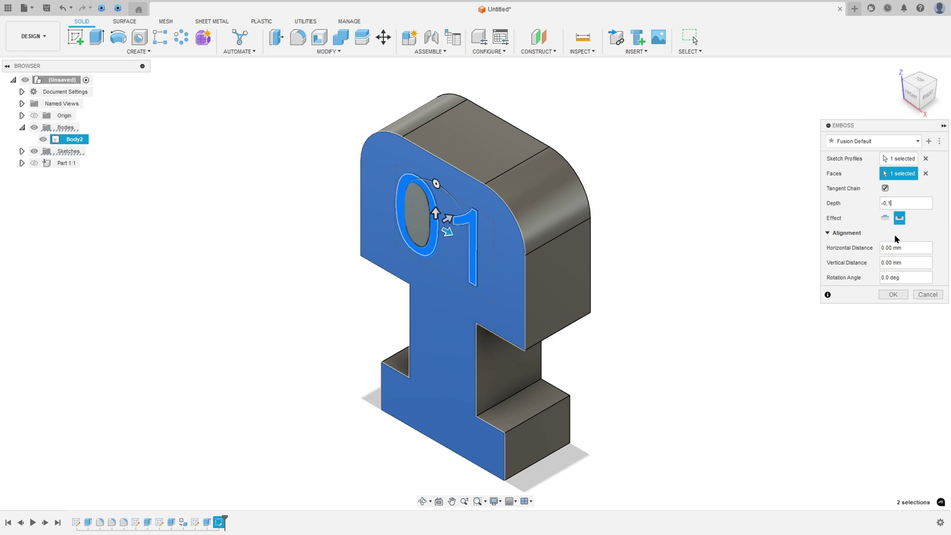
pyautogui.write('5')
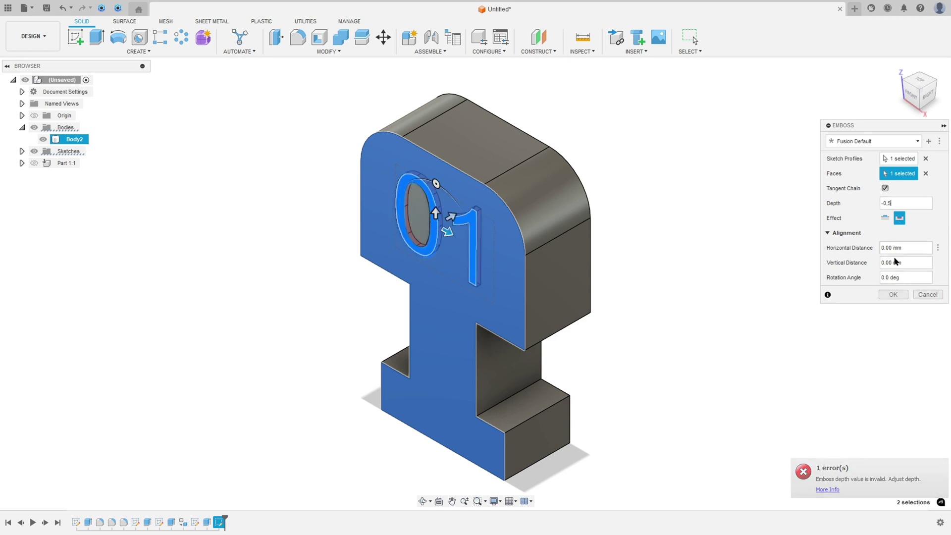
pyautogui.click(891, 296)
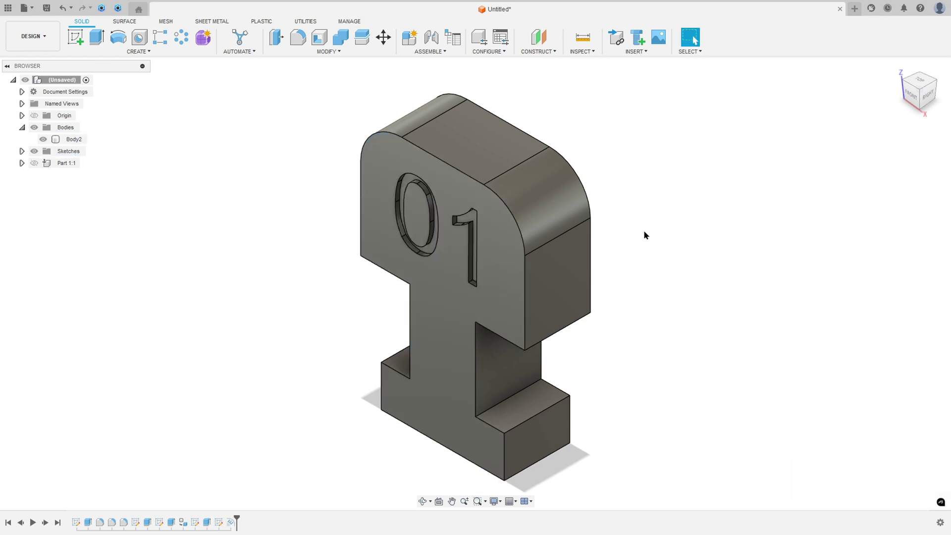
# Edit the Emboss feature to make the 01 engraving shallower, and restore the isometric home view.
pyautogui.moveTo(643, 235)
pyautogui.keyDown('shift'); pyautogui.mouseDown(button='middle')
pyautogui.moveTo(664, 218)
pyautogui.moveTo(644, 228)
pyautogui.mouseUp(button='middle'); pyautogui.keyUp('shift')
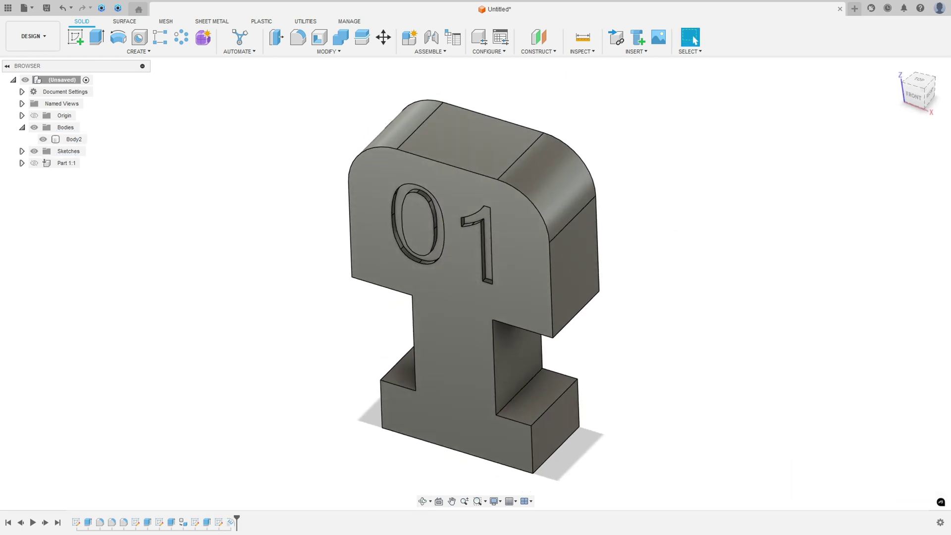
pyautogui.doubleClick(219, 523)
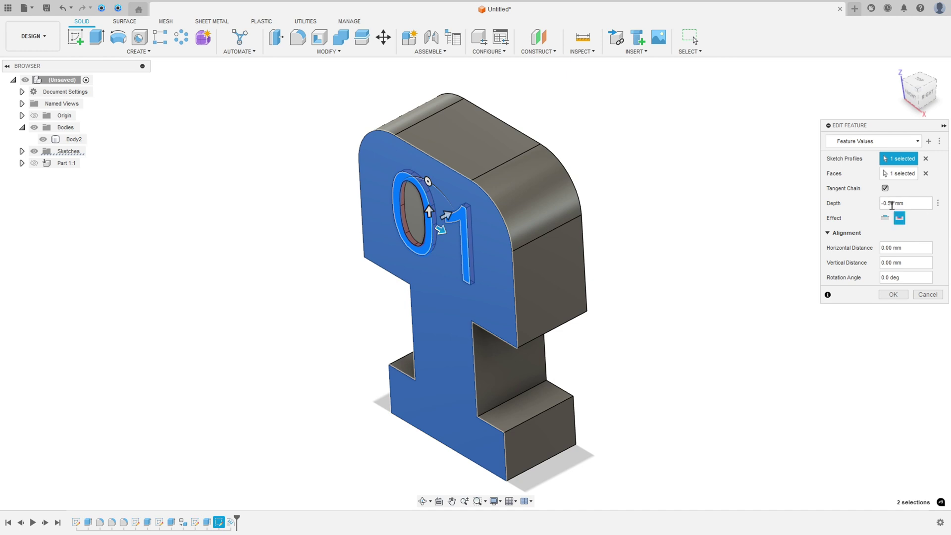
pyautogui.click(892, 296)
pyautogui.keyDown('shift'); pyautogui.moveTo(603, 268); pyautogui.dragTo(311, 231, button='middle'); pyautogui.keyUp('shift')
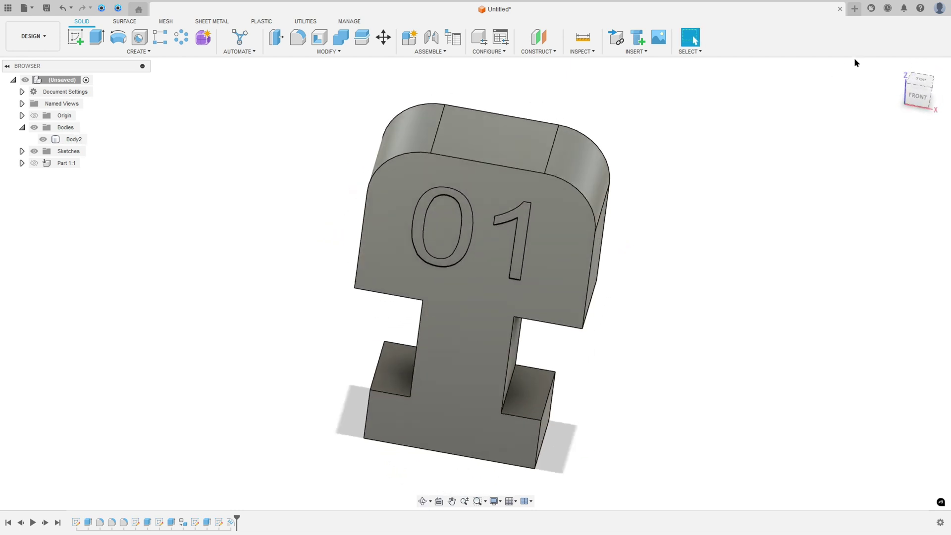
pyautogui.click(898, 71)
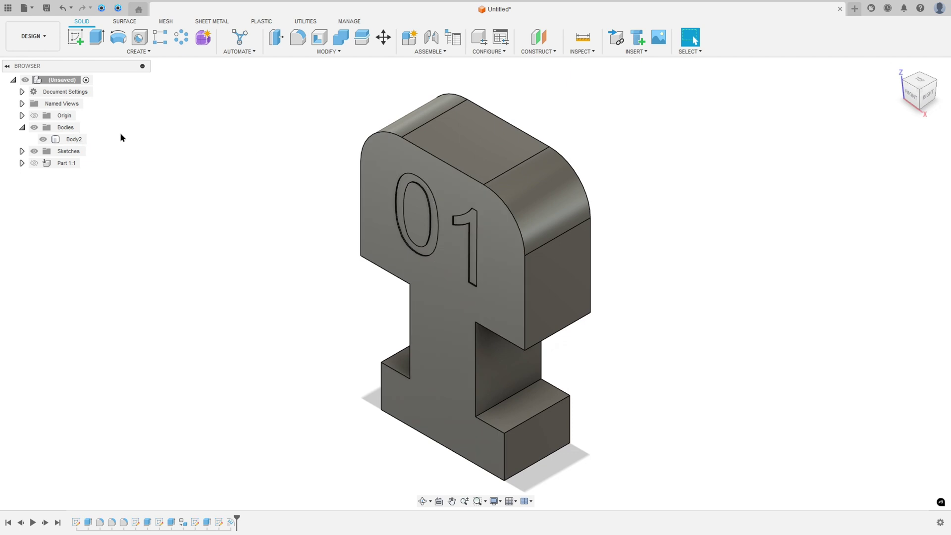
# Convert the engraved body into its own component and rename that component Part 2.
pyautogui.rightClick(74, 140)
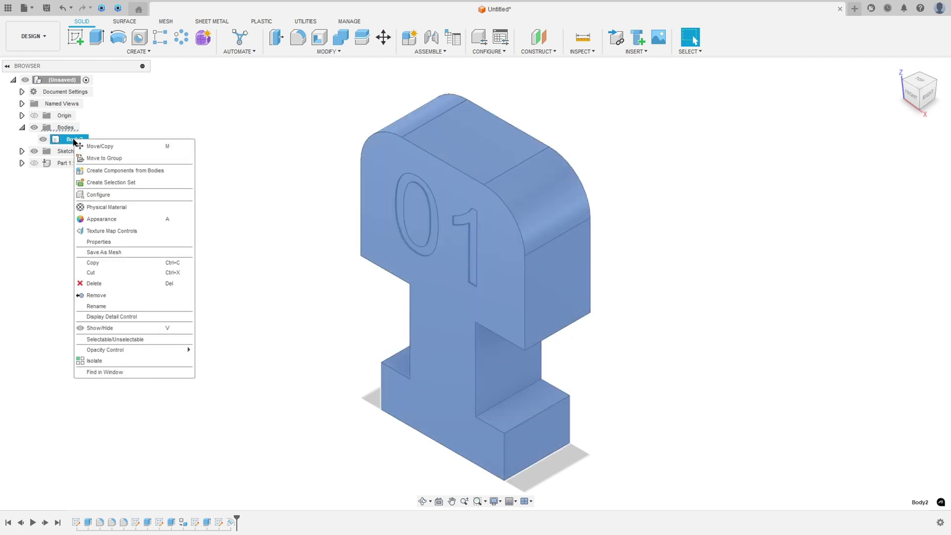
pyautogui.click(122, 173)
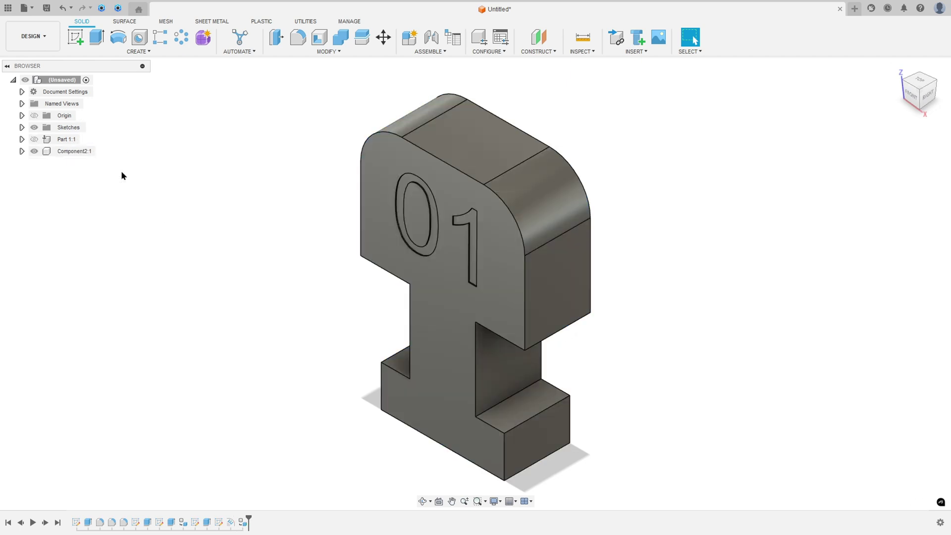
pyautogui.rightClick(60, 151)
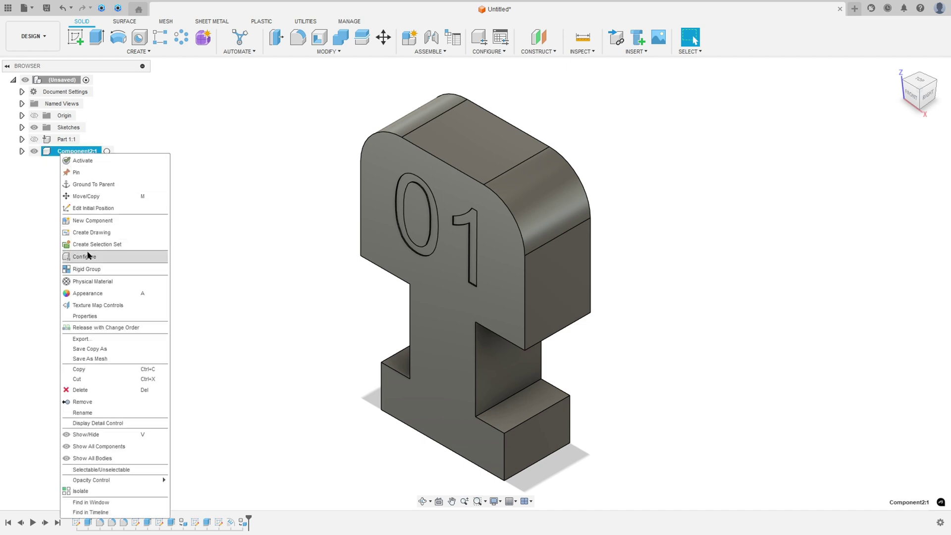
pyautogui.click(99, 413)
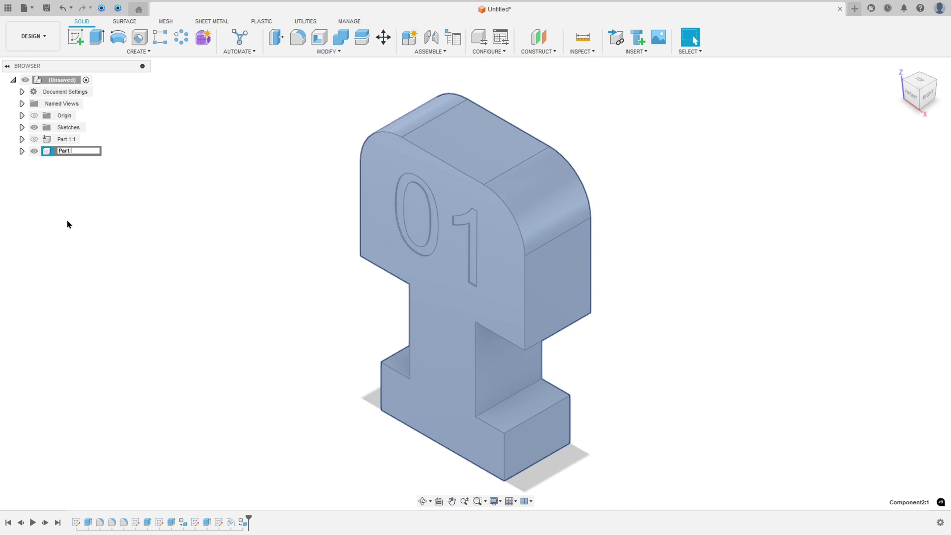
pyautogui.write('t 2')
pyautogui.press('Return')
# Show the Part 1 component again and pull the two parts apart so they no longer overlap.
pyautogui.click(36, 173)
pyautogui.click(34, 139)
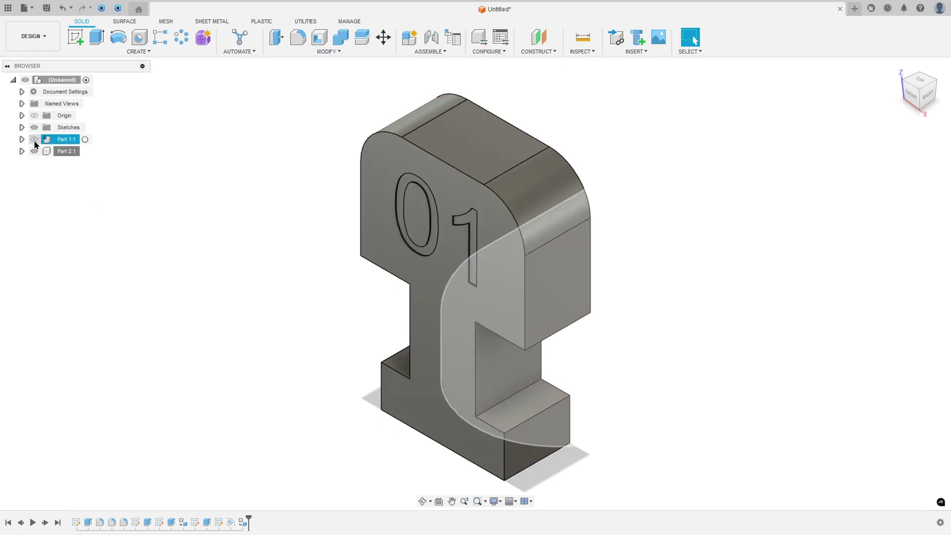
pyautogui.moveTo(382, 214); pyautogui.dragTo(248, 254, button='middle')
pyautogui.scroll(-5, 248, 251)
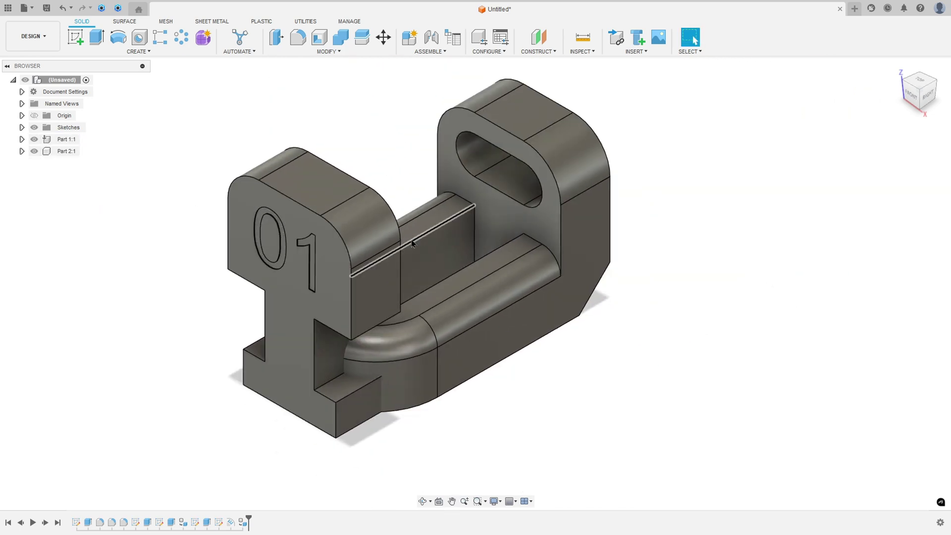
pyautogui.moveTo(417, 302); pyautogui.dragTo(311, 229)
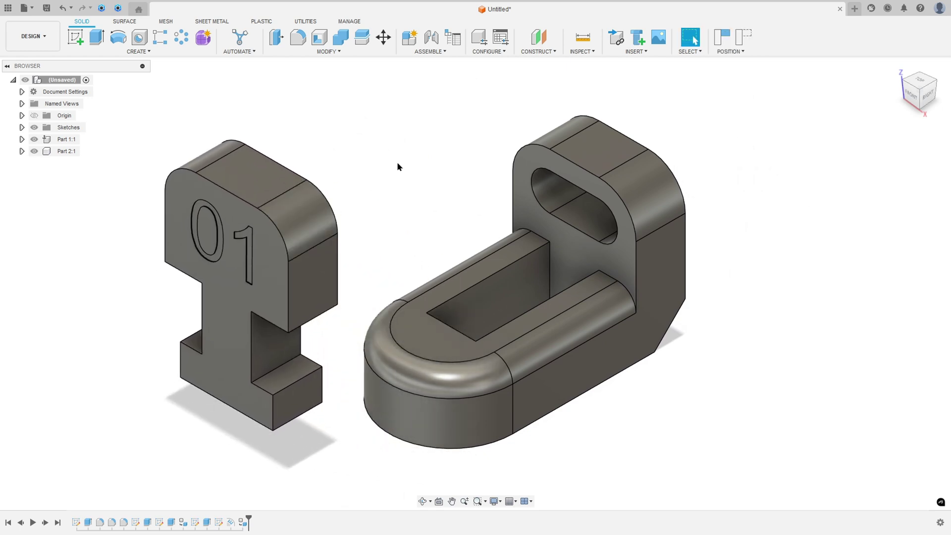
# Find the glossy enamel paints in the appearance library and try Blue and Green on Part 2.
pyautogui.press('a')
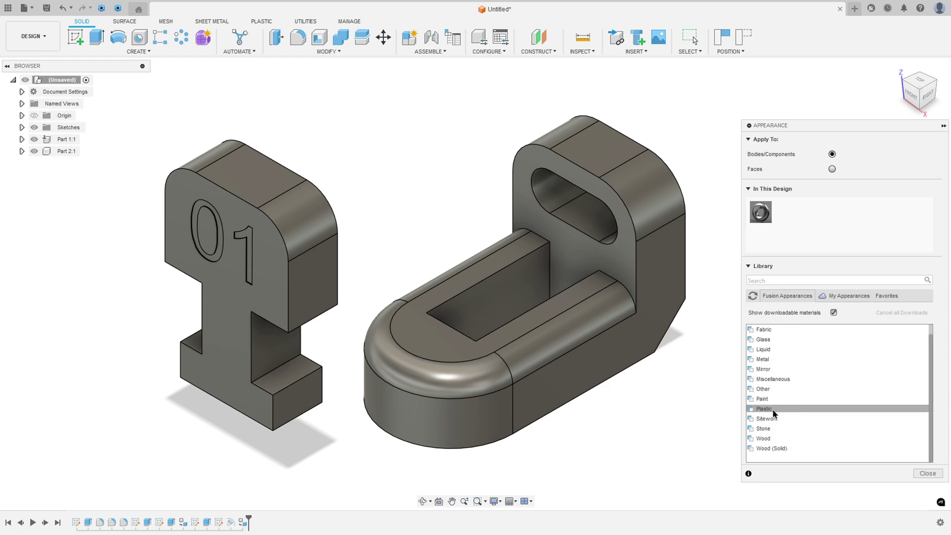
pyautogui.click(775, 410)
pyautogui.click(768, 399)
pyautogui.scroll(-1, 773, 401)
pyautogui.click(772, 379)
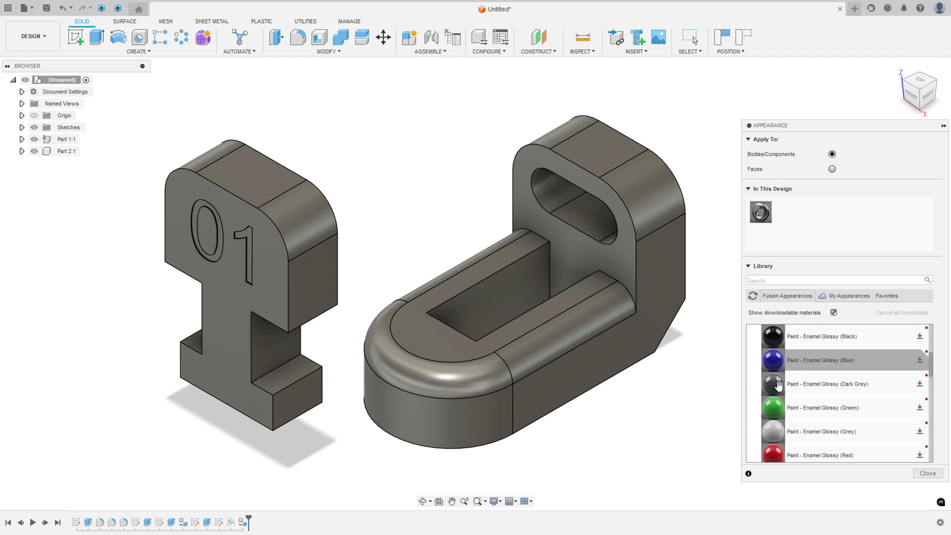
pyautogui.scroll(-3, 780, 377)
pyautogui.moveTo(779, 369); pyautogui.dragTo(320, 289)
pyautogui.scroll(-3, 777, 360)
pyautogui.moveTo(774, 336); pyautogui.dragTo(335, 316)
# Apply Paint - Enamel Glossy (Yellow) to Part 1 and Paint - Enamel Glossy (Red) to Part 2.
pyautogui.moveTo(773, 432); pyautogui.dragTo(571, 346)
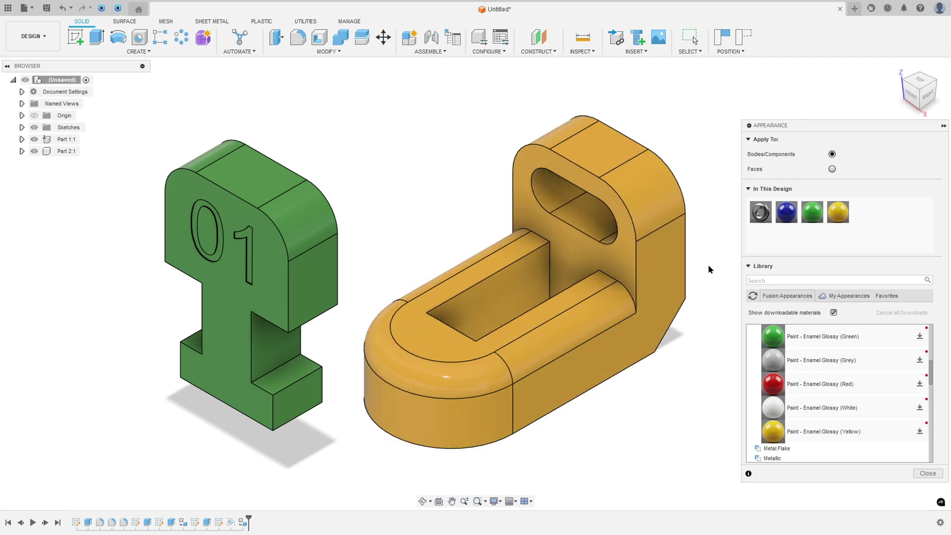
pyautogui.moveTo(773, 384); pyautogui.dragTo(307, 267)
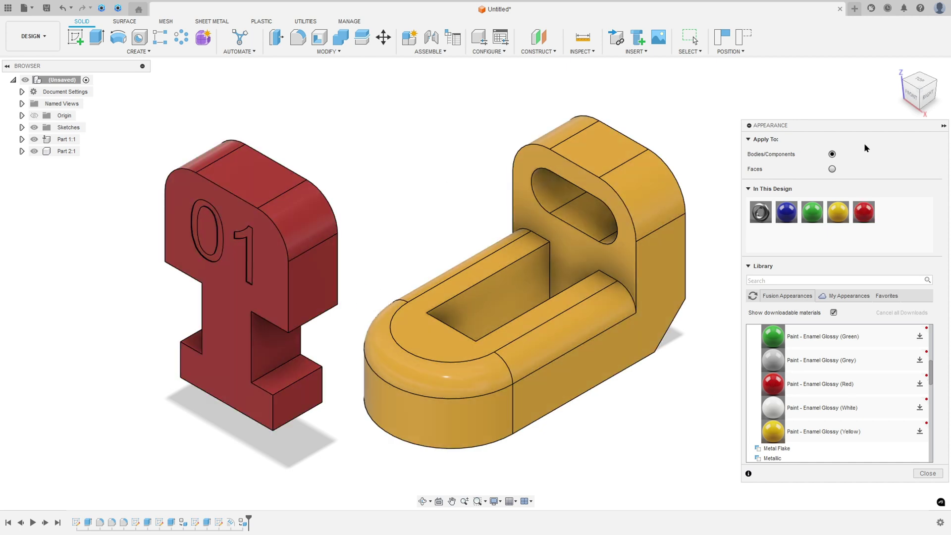
pyautogui.press('Escape')
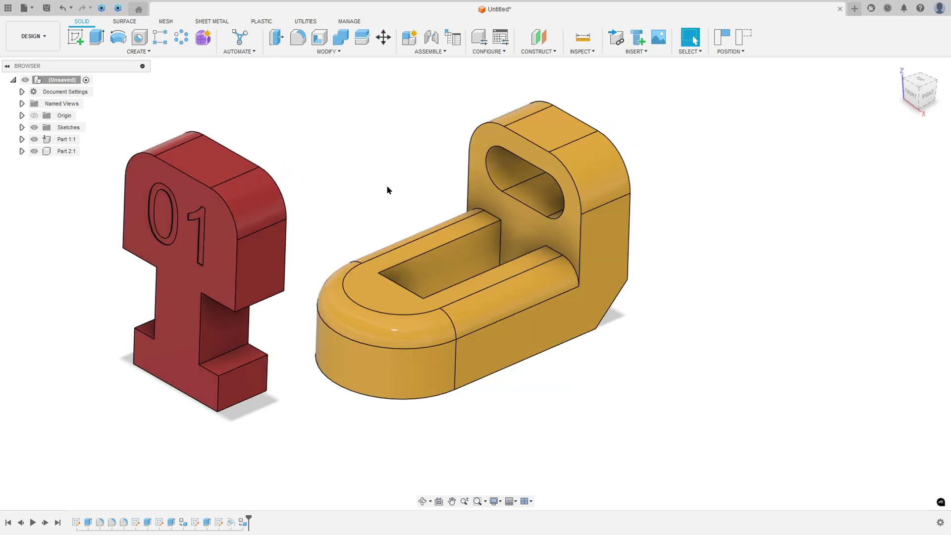
# Start a joint from the side of Part 2's narrow stem to the slot in Part 1, and orient Part 2 with its head below the base.
pyautogui.click(429, 51)
pyautogui.click(429, 70)
pyautogui.click(226, 357)
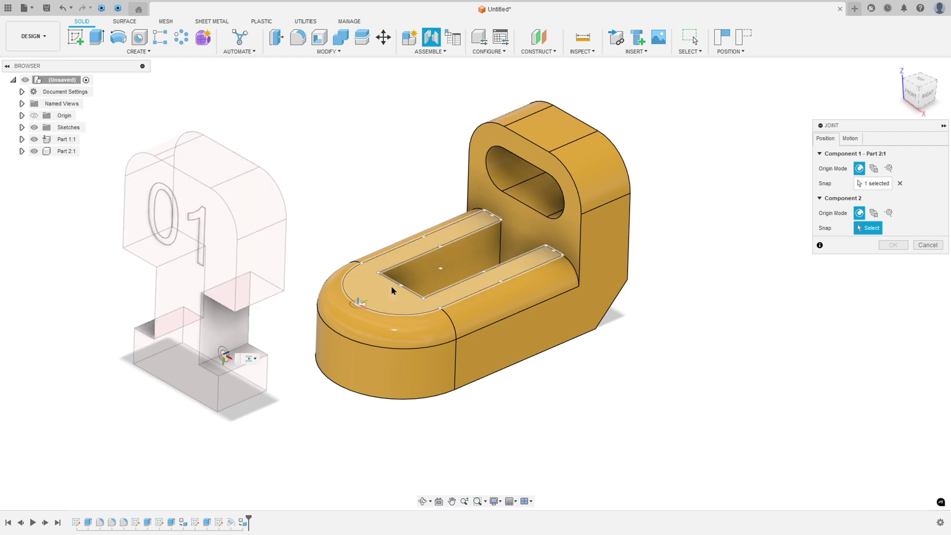
pyautogui.click(444, 250)
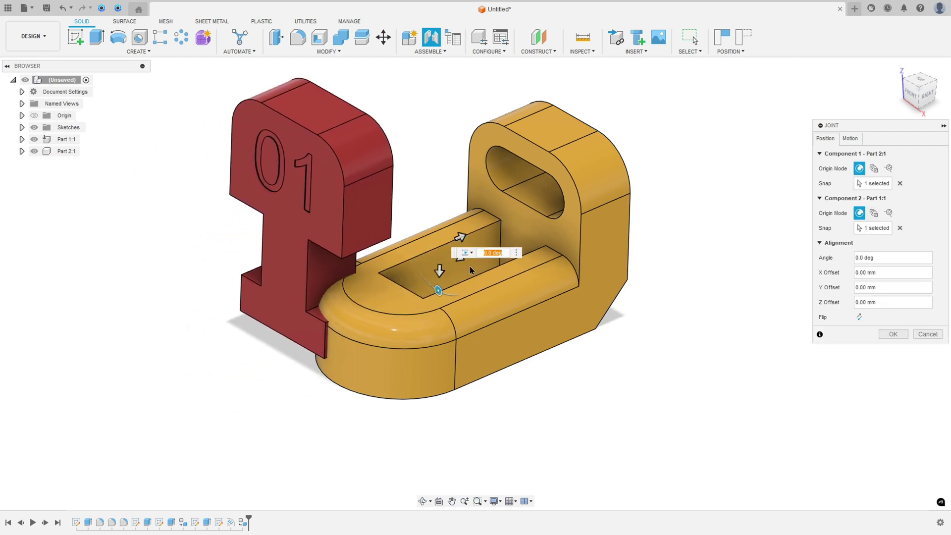
pyautogui.click(860, 318)
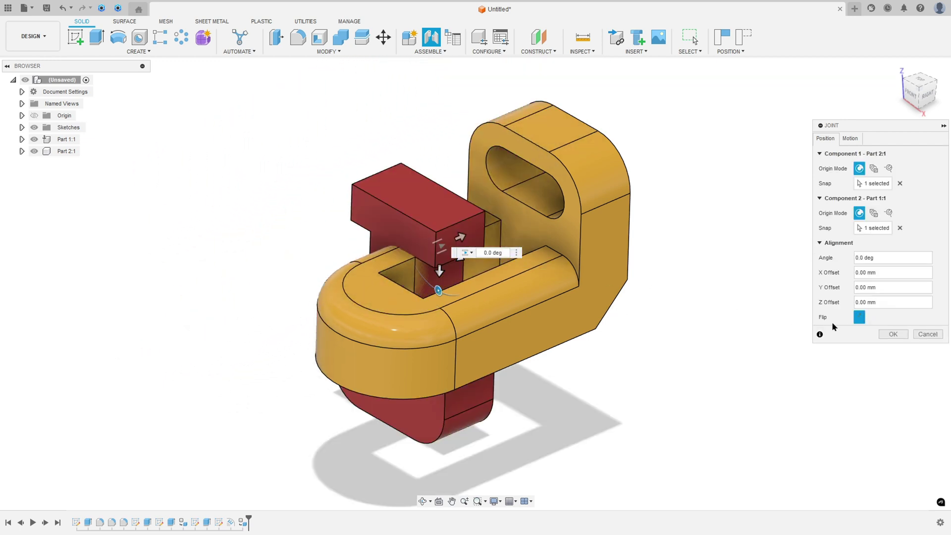
pyautogui.click(859, 317)
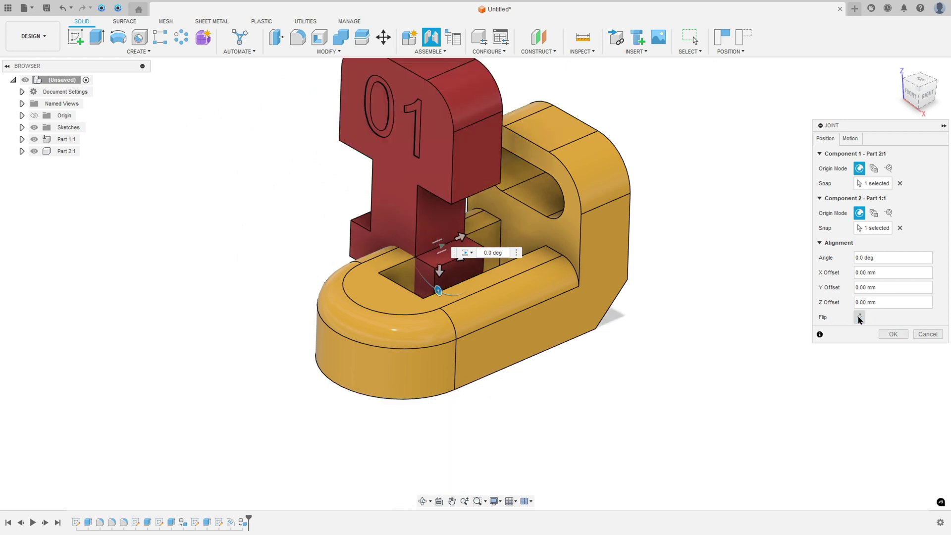
pyautogui.moveTo(437, 290); pyautogui.dragTo(440, 226)
# Limit the Z Axis slider motion to a minimum of -5 mm and a maximum of 5 mm, preview the limits and create the joint.
pyautogui.click(850, 138)
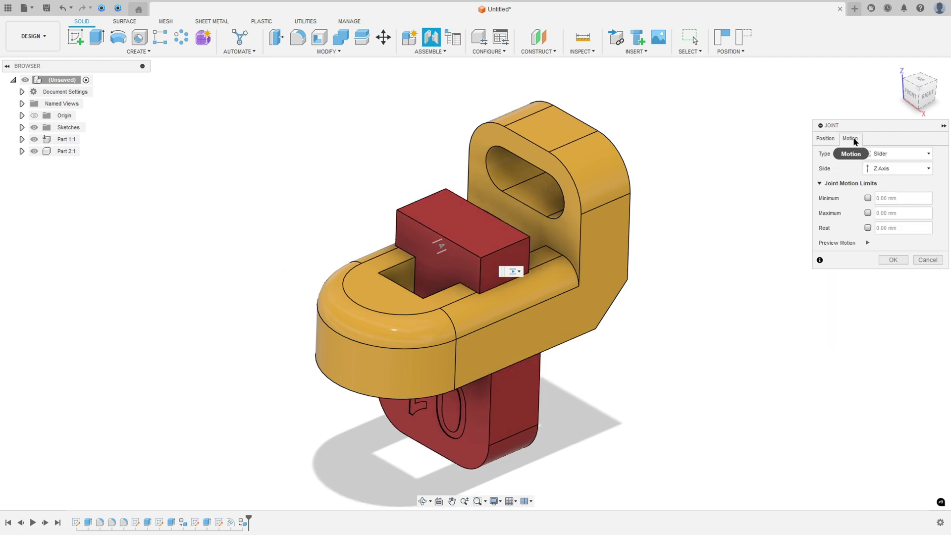
pyautogui.click(867, 199)
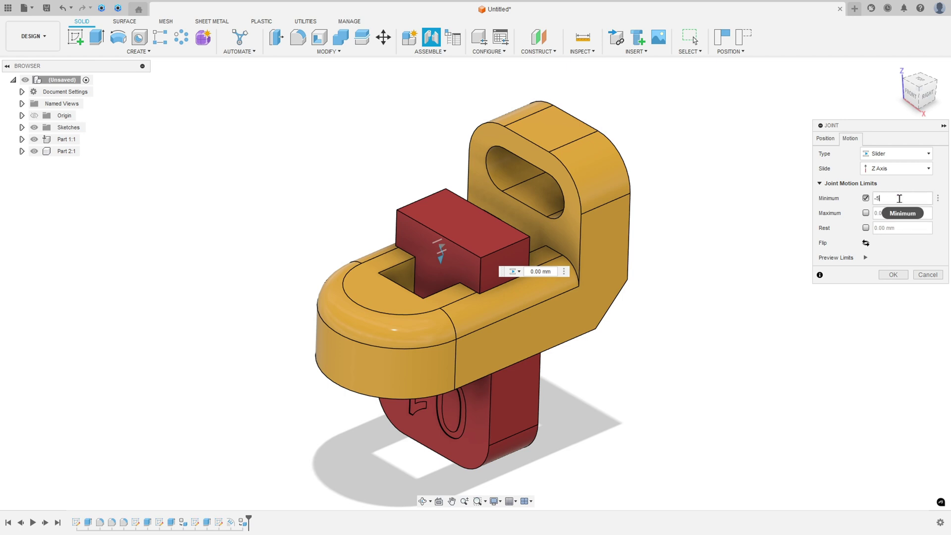
pyautogui.click(866, 213)
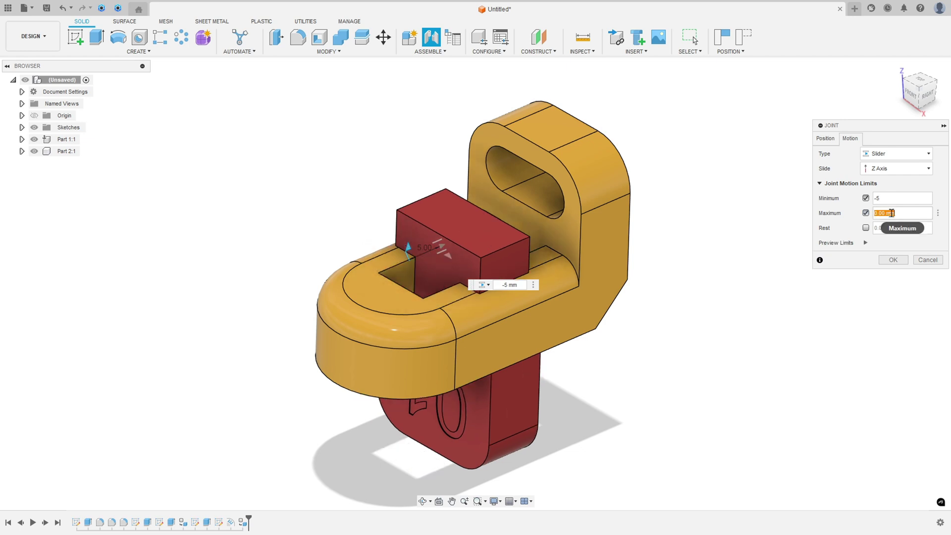
pyautogui.click(866, 242)
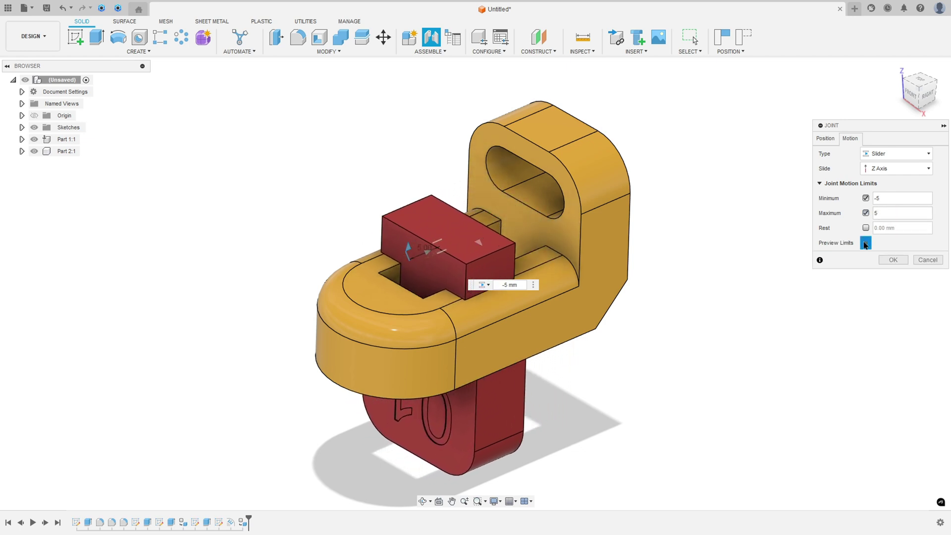
pyautogui.click(893, 260)
# Animate the new slider joint to check how Part 2 travels in the slot.
pyautogui.rightClick(79, 154)
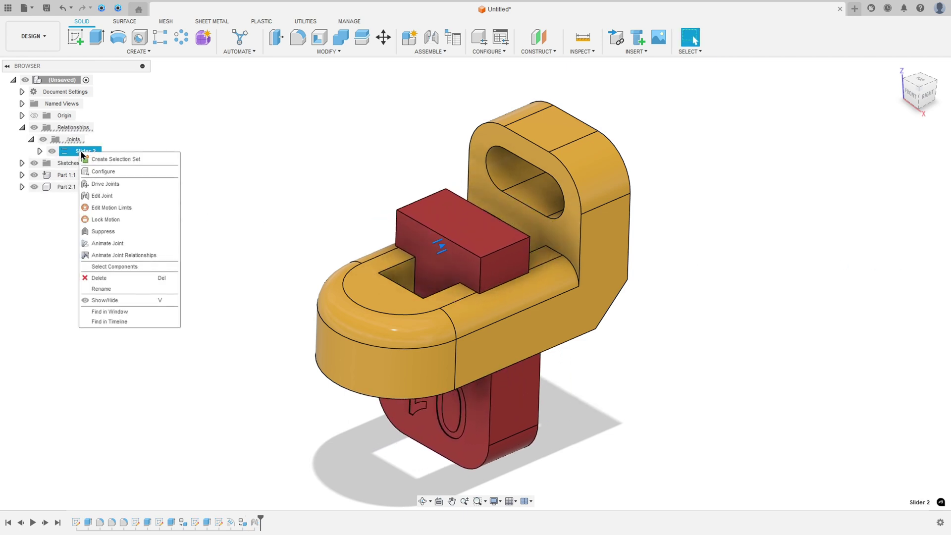
pyautogui.click(117, 244)
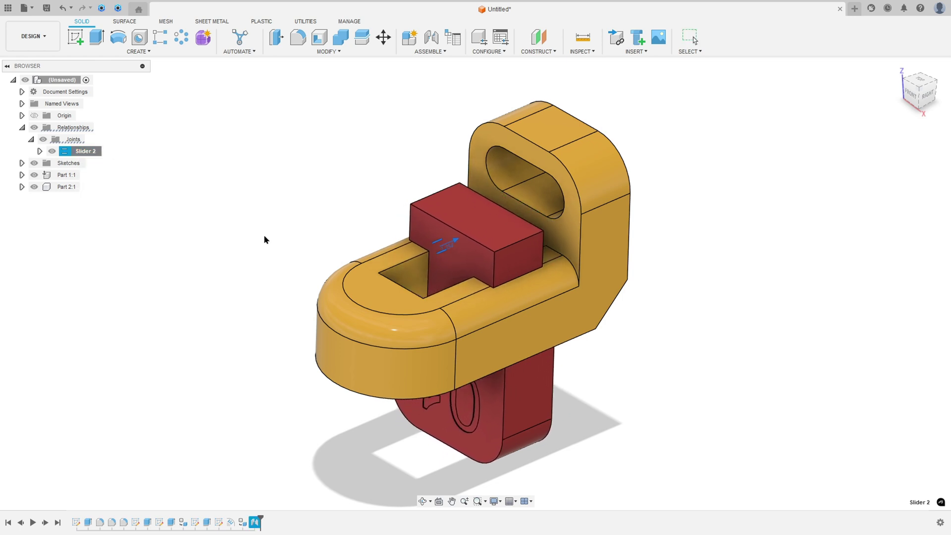